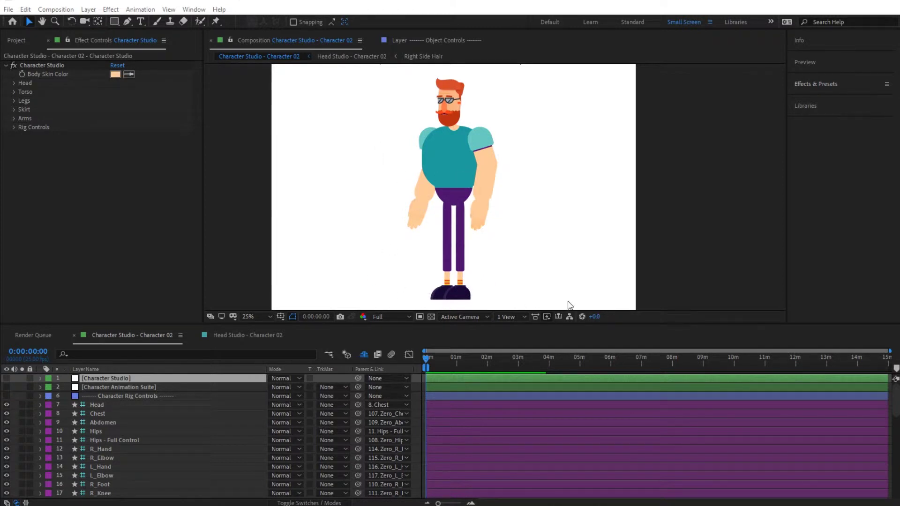
Expand the 02 - Tom project folder through Character Parts to Clothes & Accessories
{"action": "left_click", "coordinate": [11, 40]}
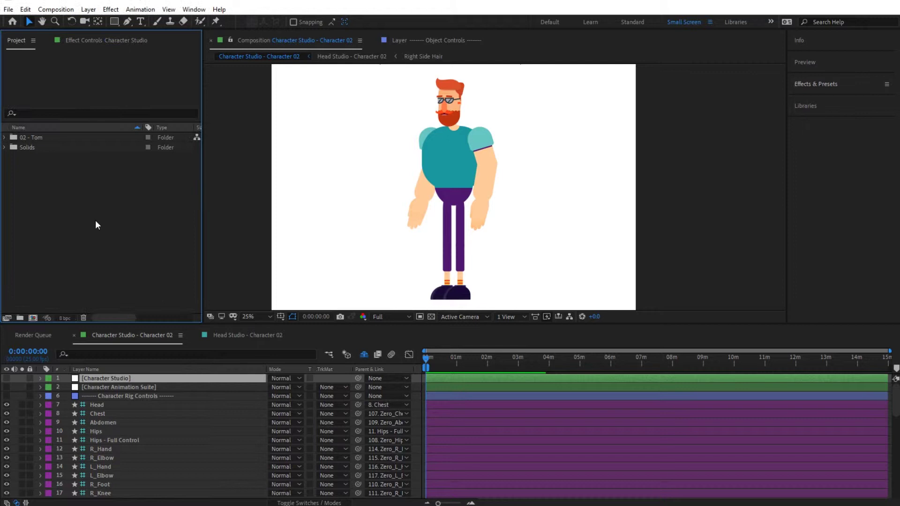
{"action": "left_click", "coordinate": [40, 139]}
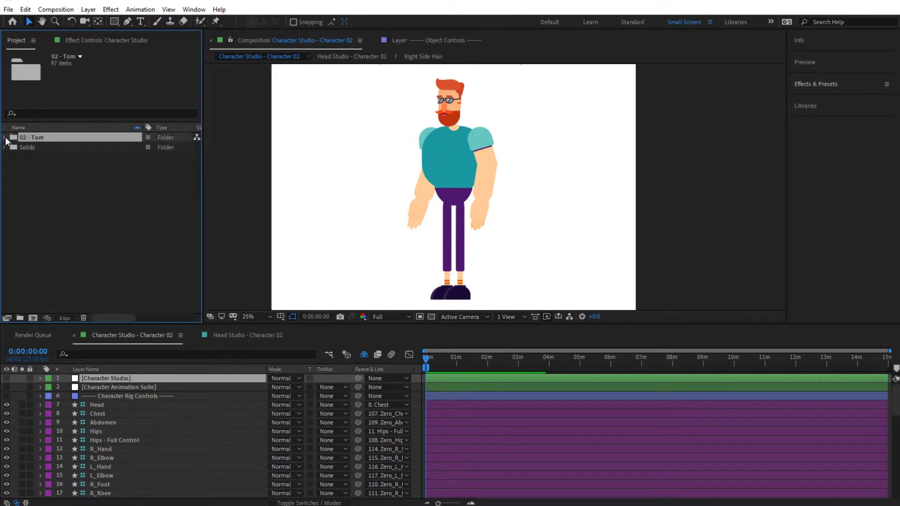
{"action": "left_click", "coordinate": [5, 138]}
{"action": "left_click", "coordinate": [44, 146]}
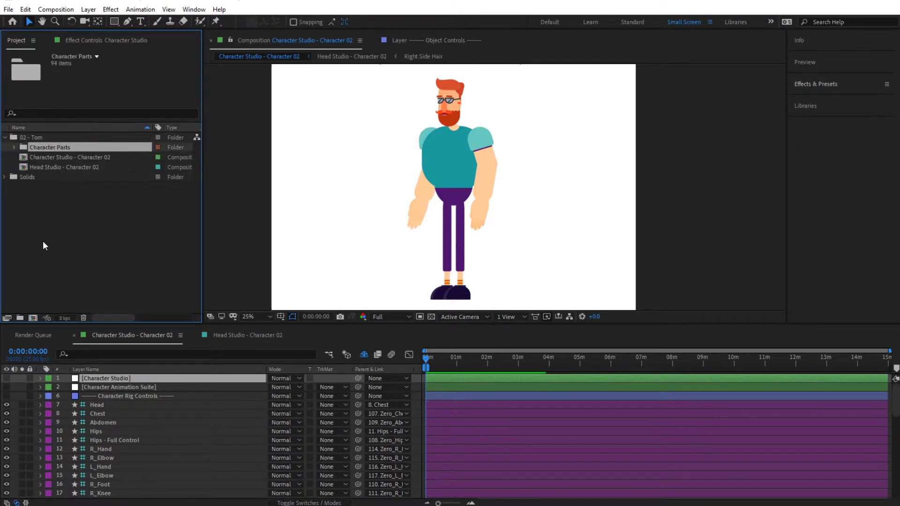
{"action": "left_click", "coordinate": [15, 147]}
{"action": "left_click", "coordinate": [59, 197]}
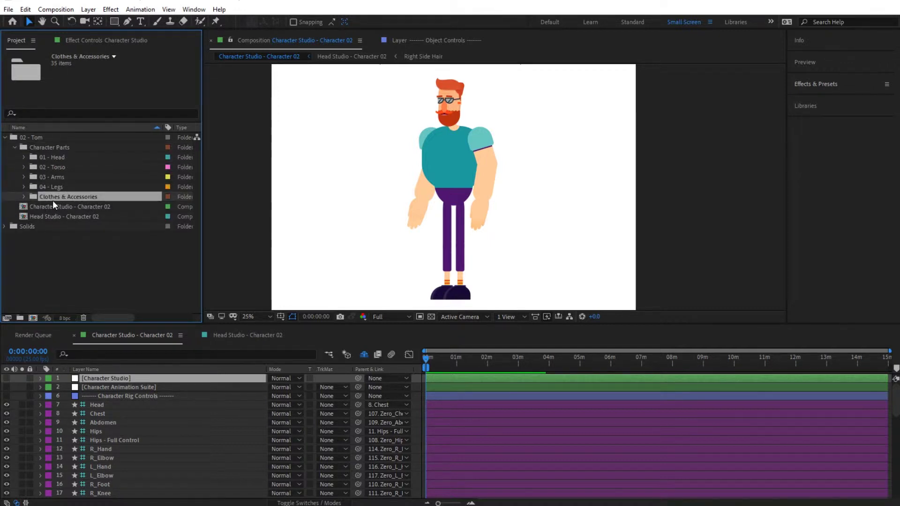
{"action": "left_click", "coordinate": [25, 196]}
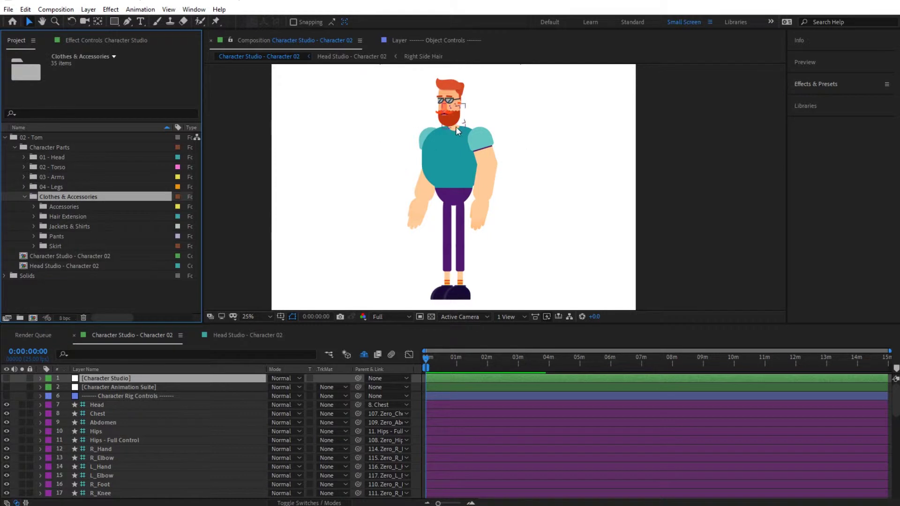
Expand the Accessories folder and select its Bow Ties folder as the import destination
{"action": "left_click", "coordinate": [33, 207]}
{"action": "left_click", "coordinate": [71, 227]}
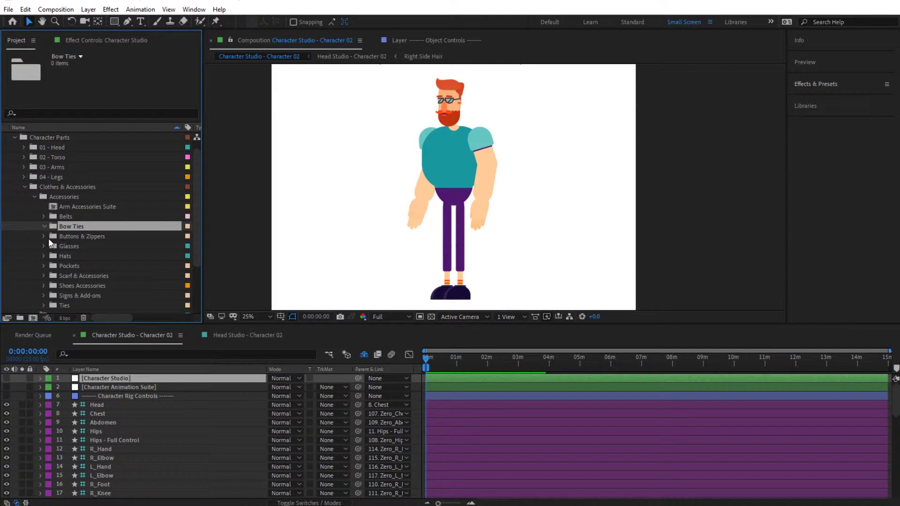
{"action": "scroll", "coordinate": [70, 227], "scroll_direction": "down", "scroll_amount": 1}
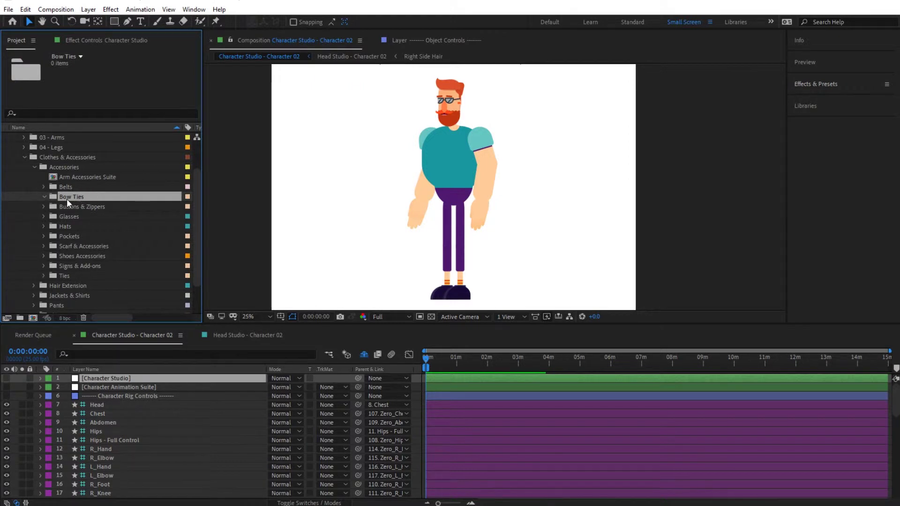
Switch to File Explorer and open the toolkit's 01 - Characters > Character Assets > Clothes folder
{"action": "key", "text": "alt+Tab"}
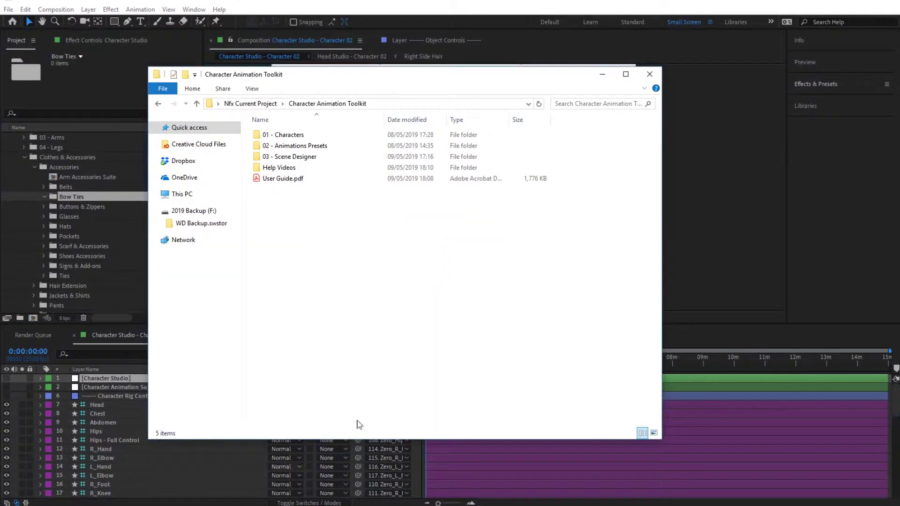
{"action": "double_click", "coordinate": [298, 136]}
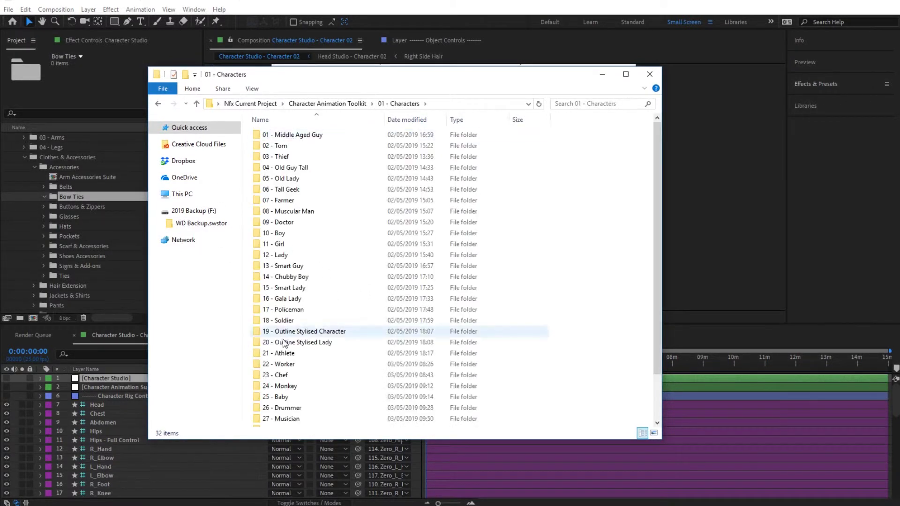
{"action": "scroll", "coordinate": [327, 306], "scroll_direction": "down", "scroll_amount": 2}
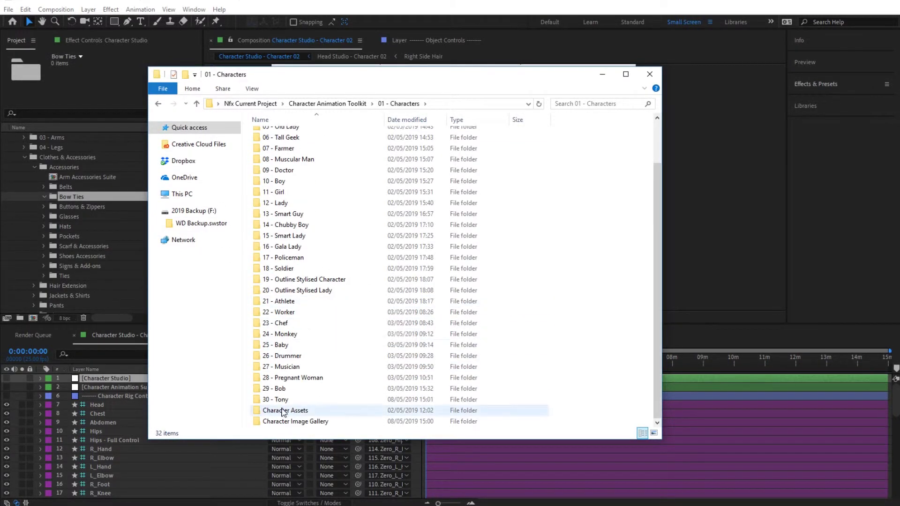
{"action": "double_click", "coordinate": [296, 412]}
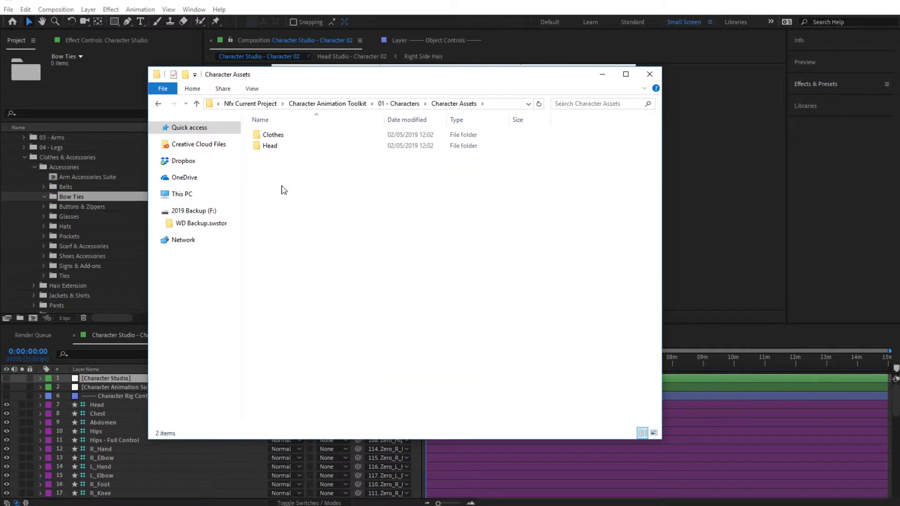
{"action": "double_click", "coordinate": [279, 135]}
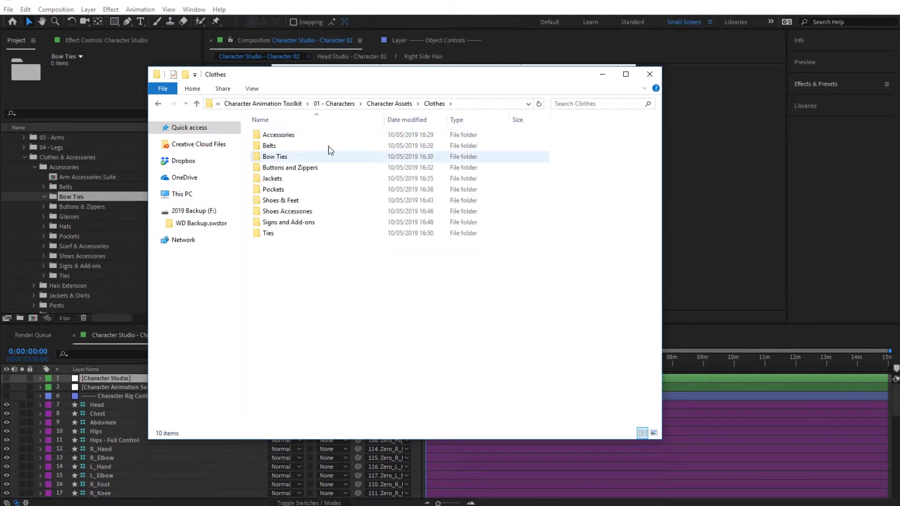
Open the Bow Ties - Preview folder inside Bow Ties to look over the available designs
{"action": "left_click", "coordinate": [284, 157]}
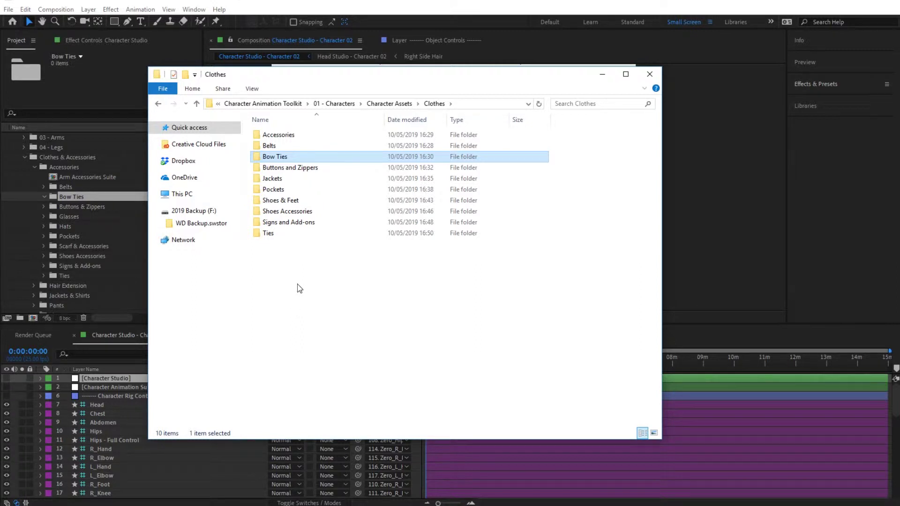
{"action": "double_click", "coordinate": [282, 158]}
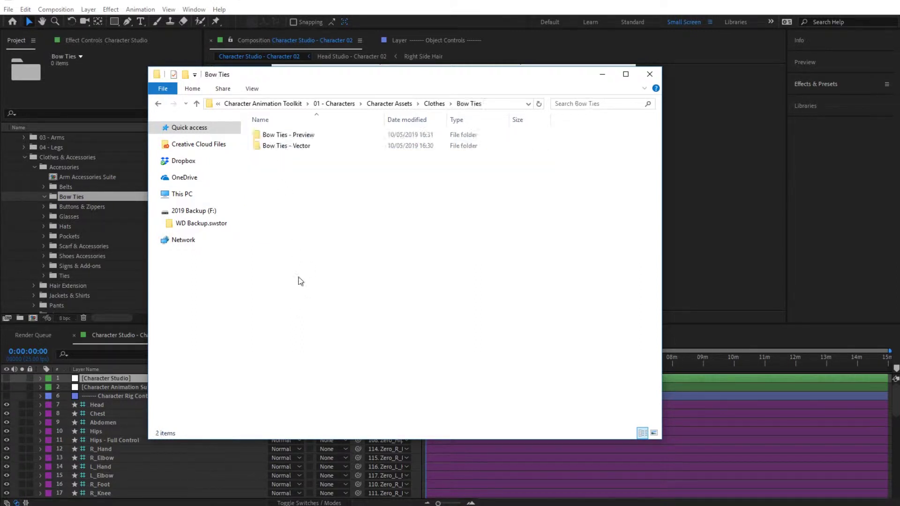
{"action": "double_click", "coordinate": [295, 135]}
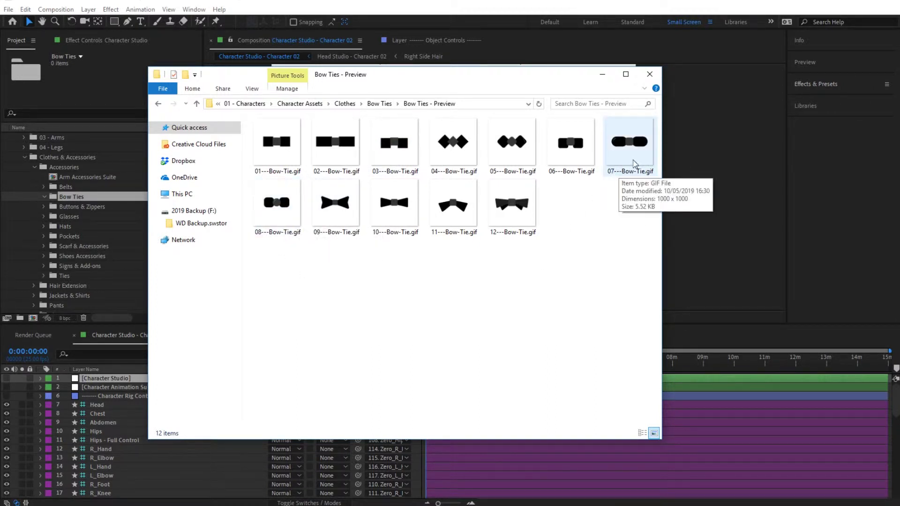
Import 07 - Bow Tie.ai from the Bow Ties - Vector folder into the project's Bow Ties folder
{"action": "left_click", "coordinate": [196, 104]}
{"action": "double_click", "coordinate": [290, 146]}
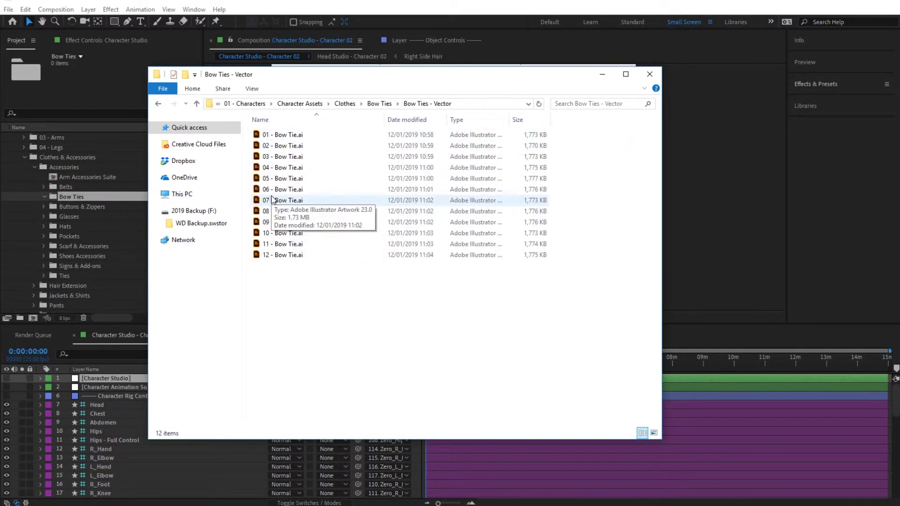
{"action": "left_click_drag", "start_coordinate": [284, 200], "coordinate": [84, 200]}
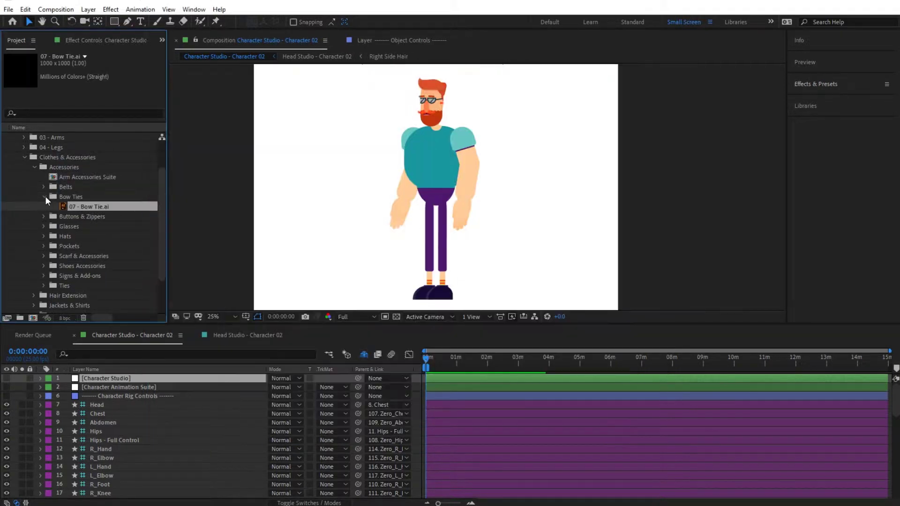
{"action": "left_click_drag", "start_coordinate": [82, 206], "coordinate": [57, 193]}
Open the Jacket composition from Jackets & Shirts and turn on the transparency grid
{"action": "scroll", "coordinate": [52, 210], "scroll_direction": "down", "scroll_amount": 1}
{"action": "left_click", "coordinate": [61, 277]}
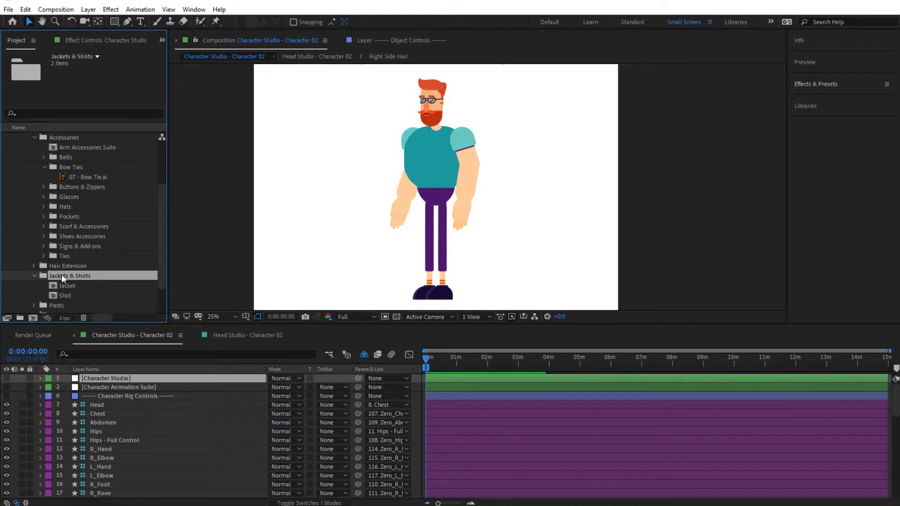
{"action": "double_click", "coordinate": [61, 276]}
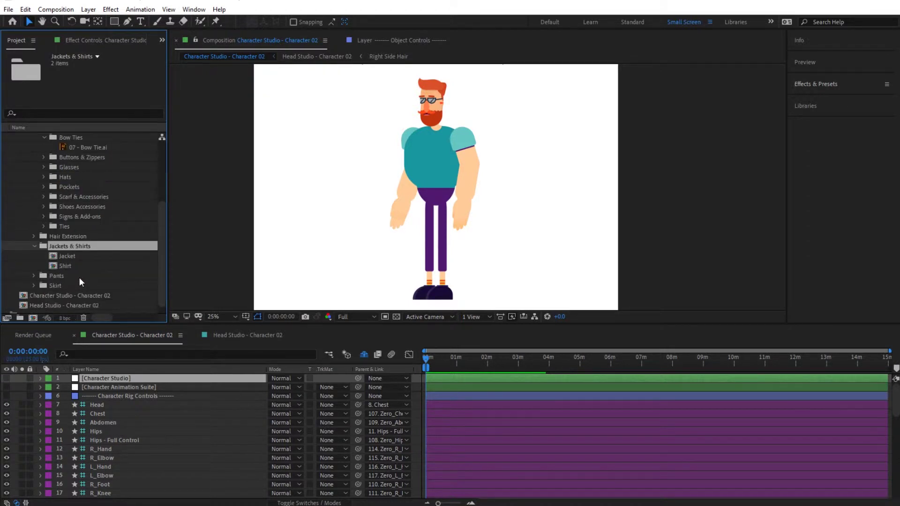
{"action": "double_click", "coordinate": [67, 256]}
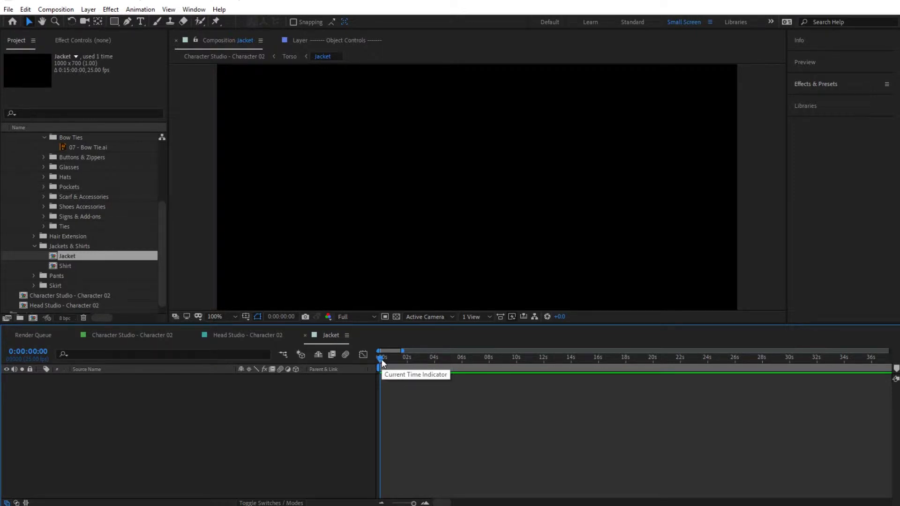
{"action": "left_click", "coordinate": [219, 317]}
{"action": "left_click", "coordinate": [235, 339]}
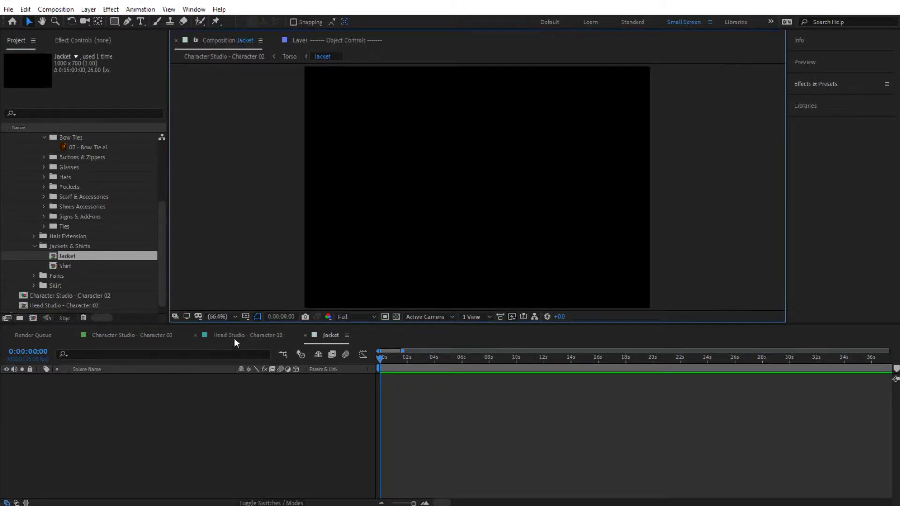
{"action": "left_click", "coordinate": [397, 317]}
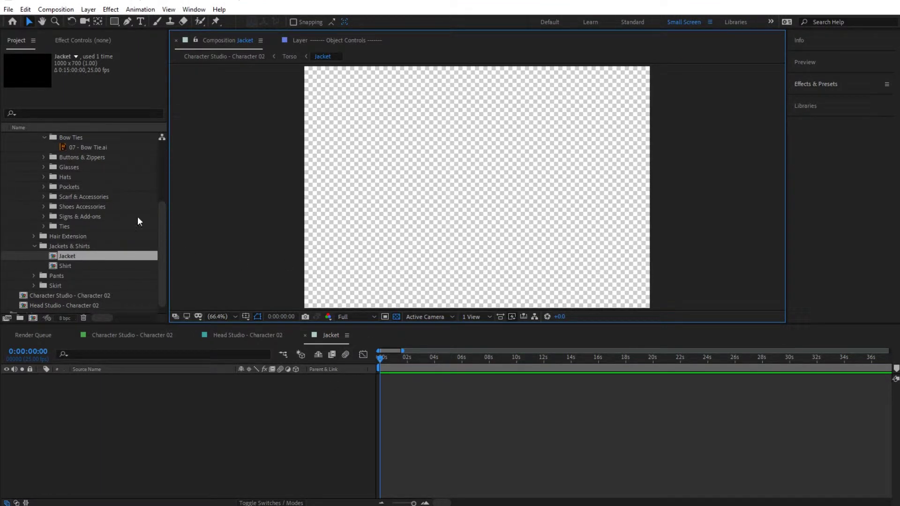
Add 07 - Bow Tie.ai to the Jacket composition and check it on the Character Studio - Character 02 composition
{"action": "scroll", "coordinate": [83, 183], "scroll_direction": "up", "scroll_amount": 1}
{"action": "left_click_drag", "start_coordinate": [83, 176], "coordinate": [175, 416]}
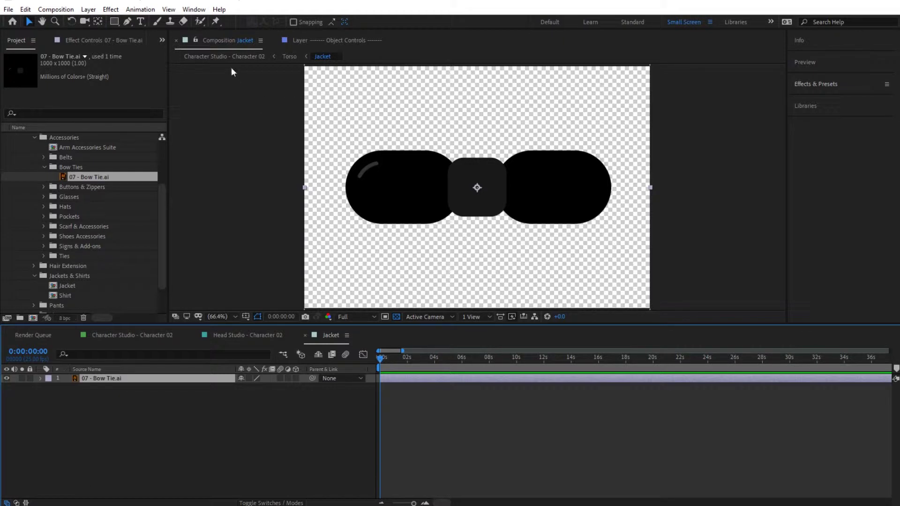
{"action": "left_click", "coordinate": [224, 57]}
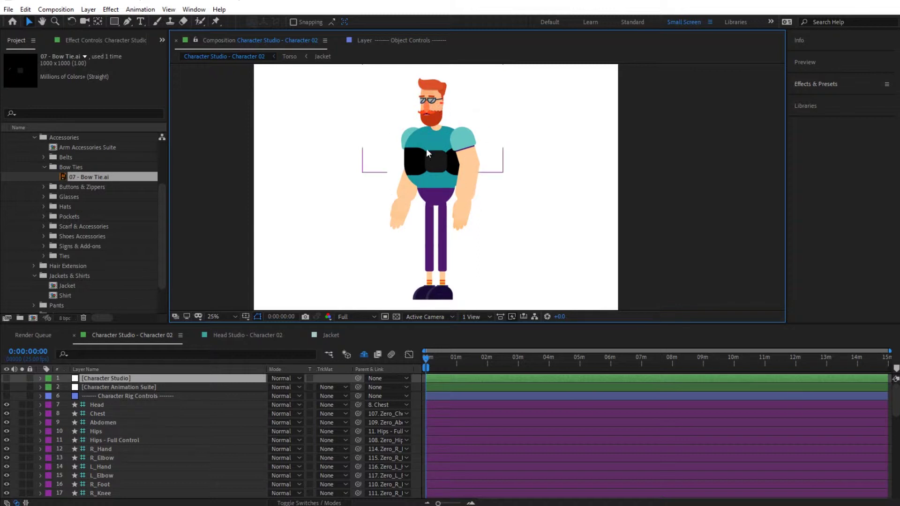
Return to the Jacket composition and set the bow tie layer's scale to 10%
{"action": "left_click", "coordinate": [322, 56]}
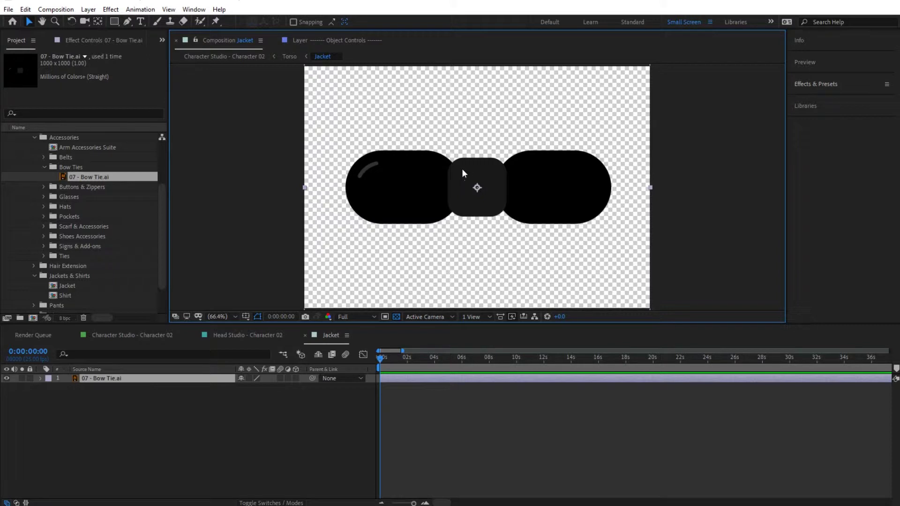
{"action": "scroll", "coordinate": [460, 172], "scroll_direction": "up", "scroll_amount": 1}
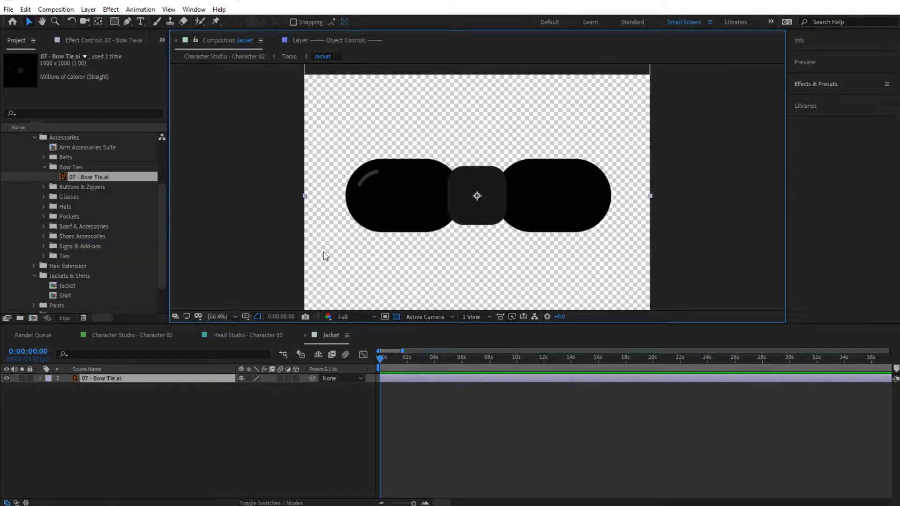
{"action": "key", "text": "comma"}
{"action": "left_click", "coordinate": [104, 379]}
{"action": "key", "text": "s"}
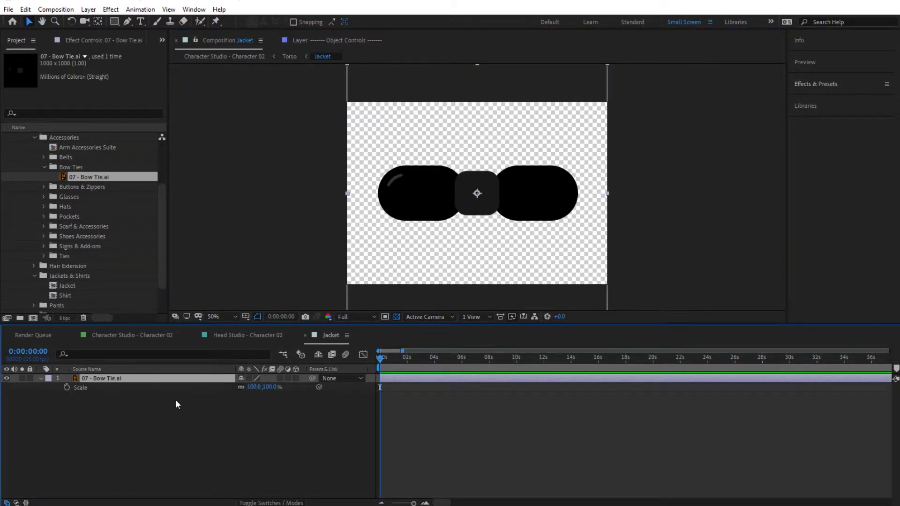
{"action": "left_click", "coordinate": [261, 387]}
{"action": "type", "text": "10"}
{"action": "key", "text": "Return"}
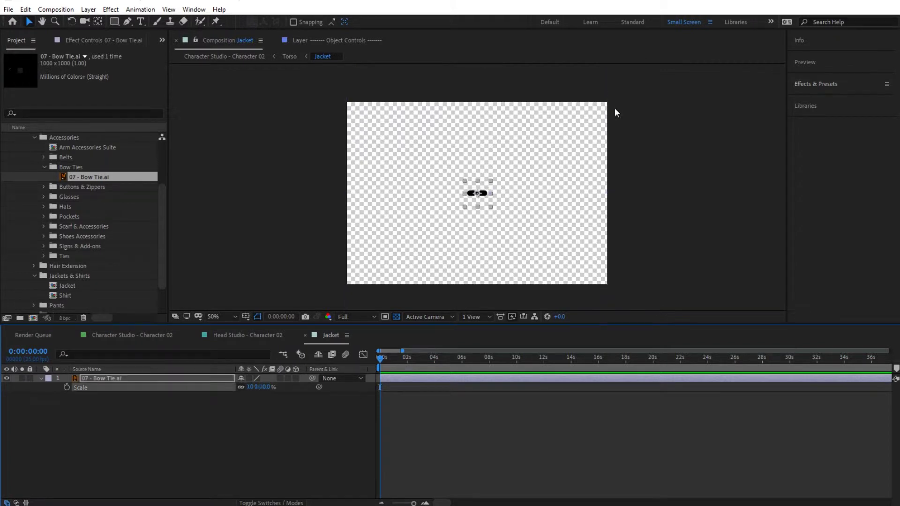
Move the bow tie straight up near the Jacket composition's upper edge and check its placement on the character
{"action": "left_click_drag", "start_coordinate": [487, 195], "coordinate": [487, 111]}
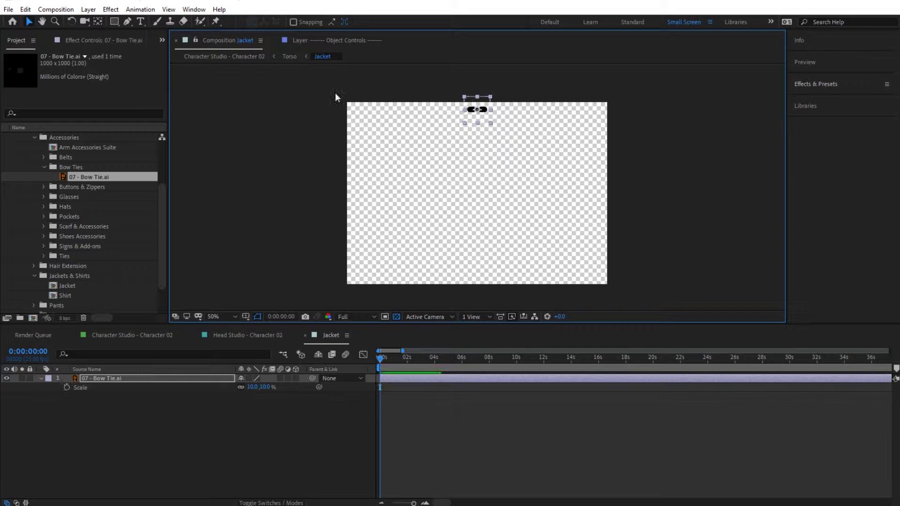
{"action": "left_click", "coordinate": [249, 59]}
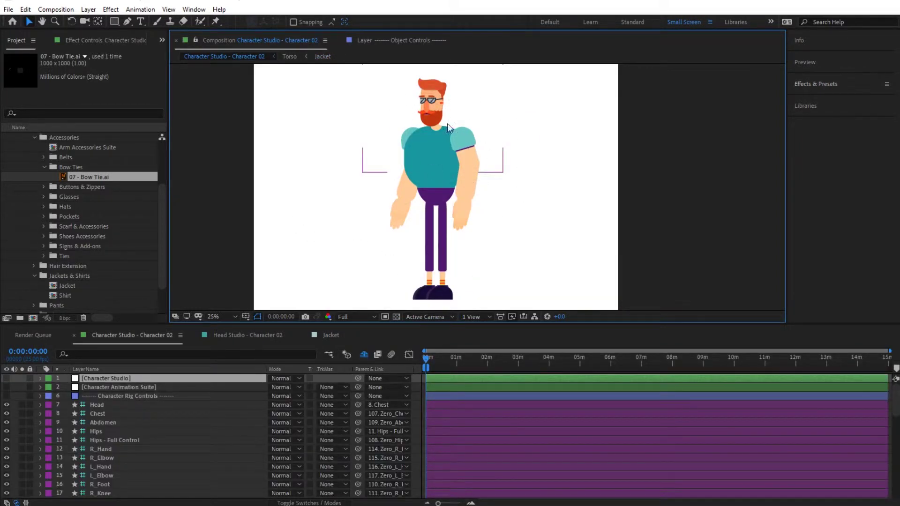
{"action": "left_click", "coordinate": [321, 57]}
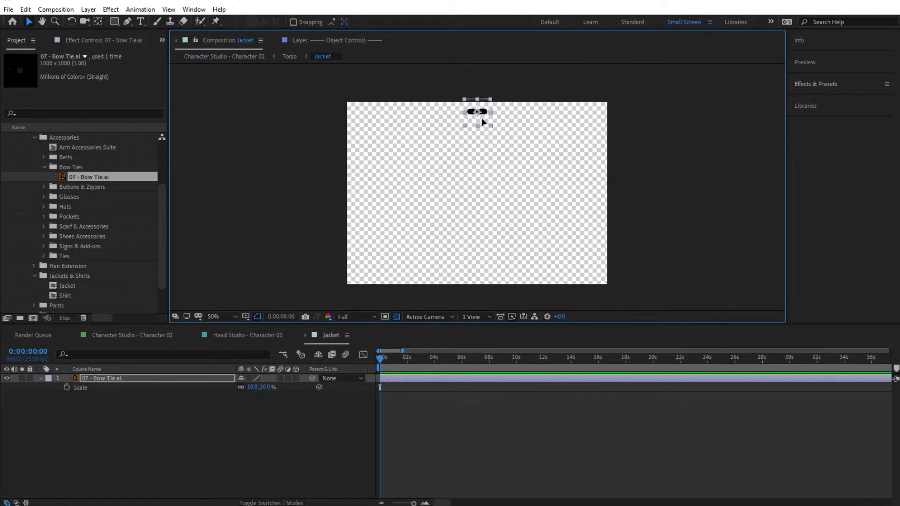
{"action": "left_click", "coordinate": [224, 56]}
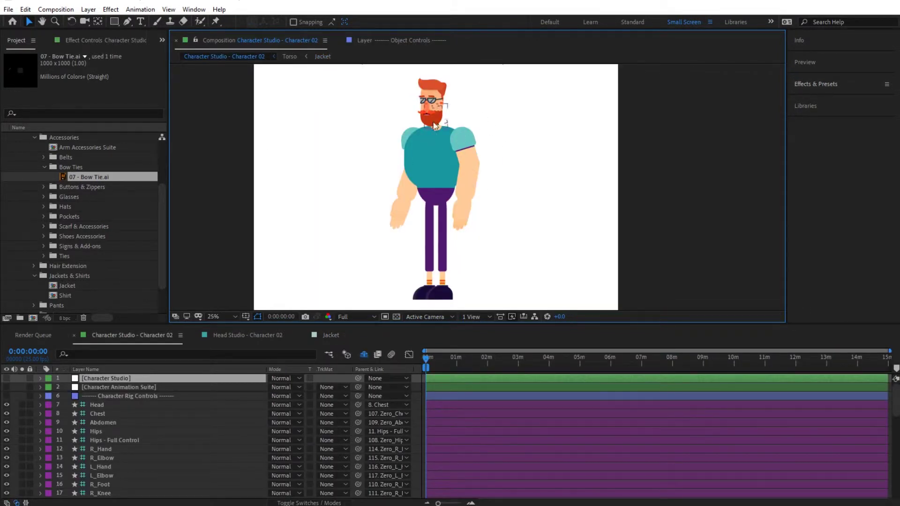
Inspect the character's neck up close, and move the bow tie slightly lower in the Jacket composition
{"action": "key", "text": "period"}
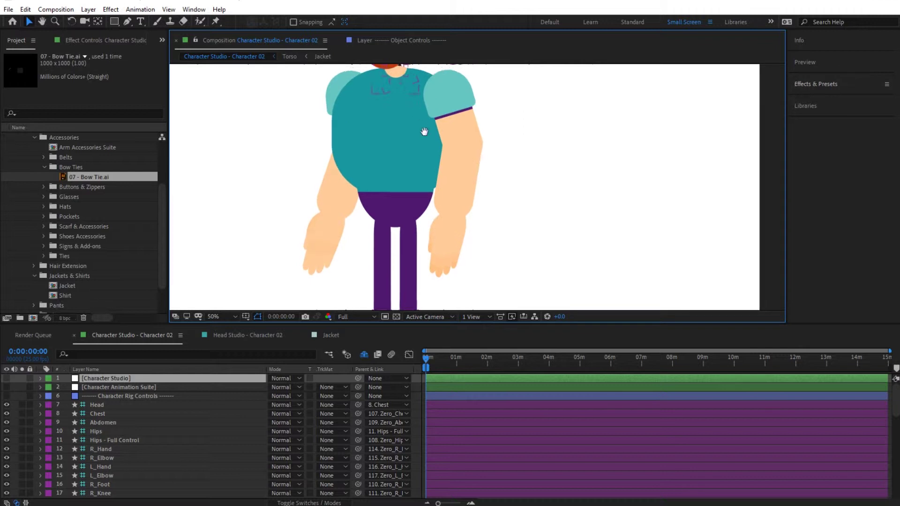
{"action": "left_click_drag", "start_coordinate": [408, 72], "coordinate": [424, 120]}
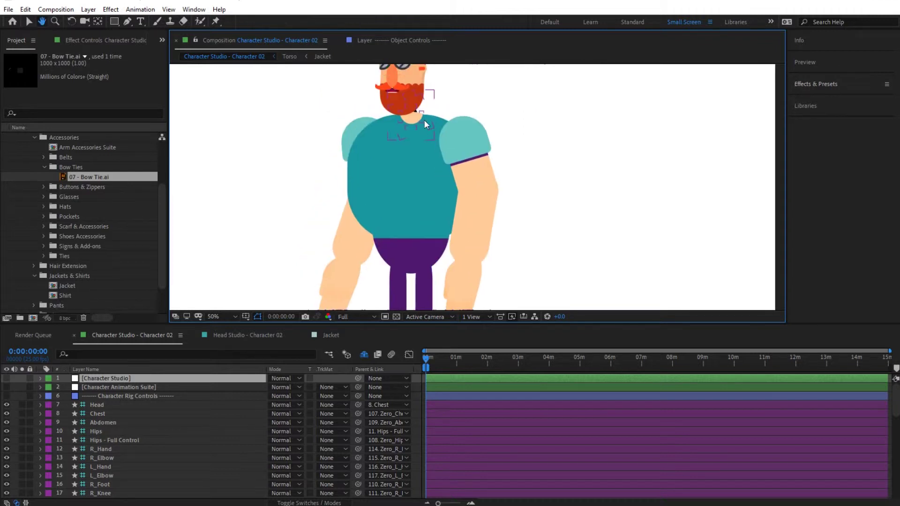
{"action": "left_click", "coordinate": [323, 56]}
{"action": "left_click_drag", "start_coordinate": [484, 126], "coordinate": [483, 144]}
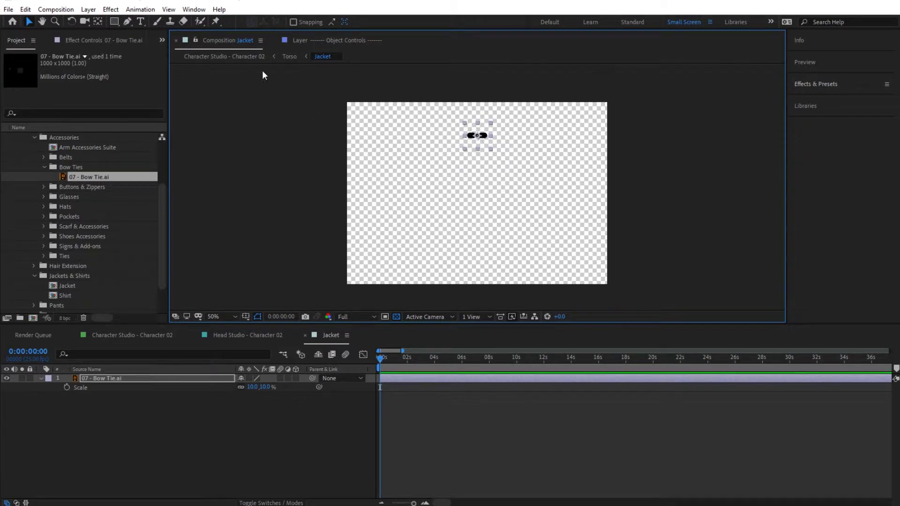
Set the bow tie layer's scale to 20% in the Jacket composition and check its size on the character
{"action": "left_click", "coordinate": [238, 58]}
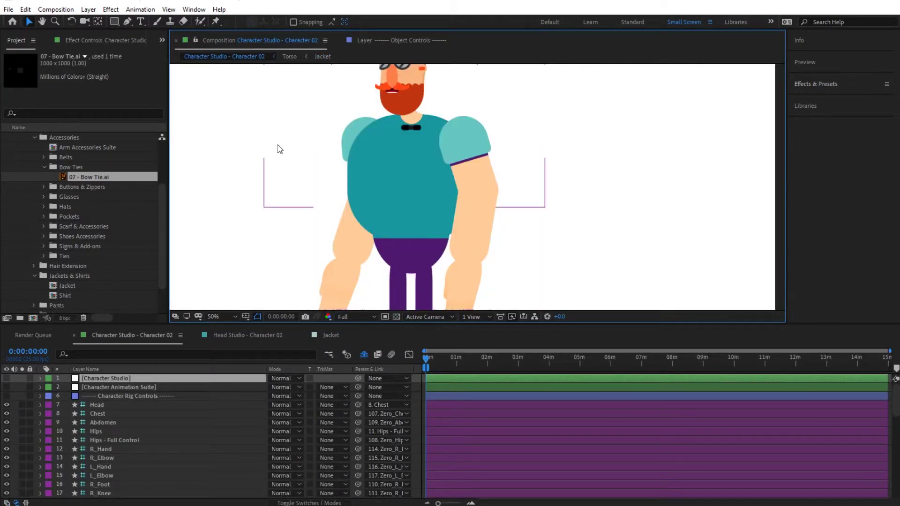
{"action": "left_click", "coordinate": [322, 57]}
{"action": "key", "text": "s"}
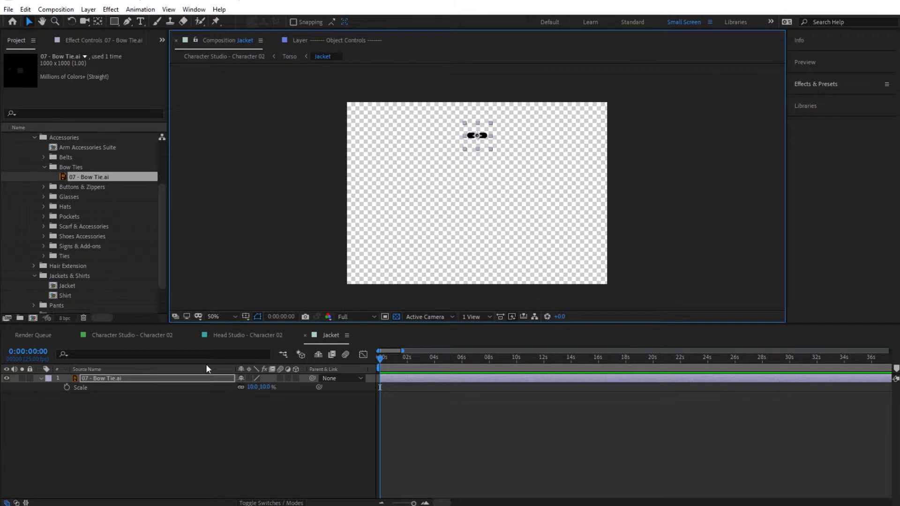
{"action": "left_click", "coordinate": [266, 387]}
{"action": "type", "text": "150"}
{"action": "key", "text": "Return"}
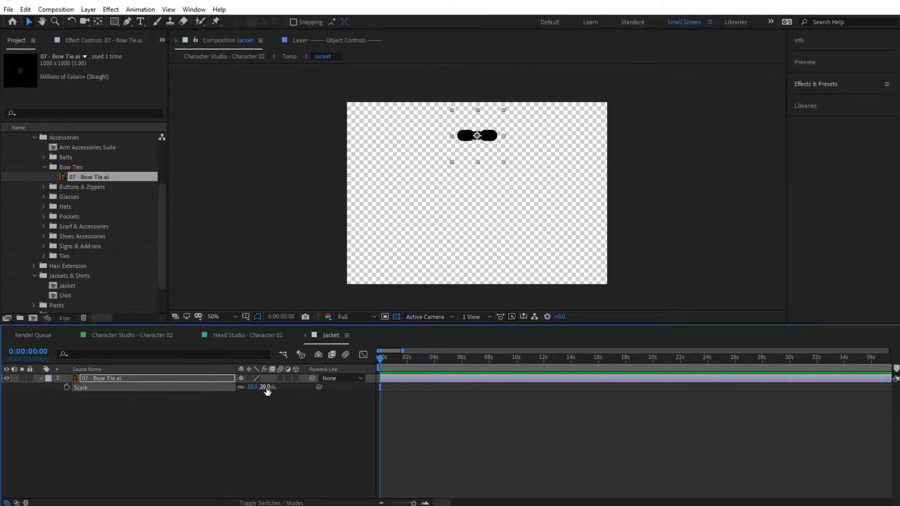
{"action": "left_click", "coordinate": [275, 57]}
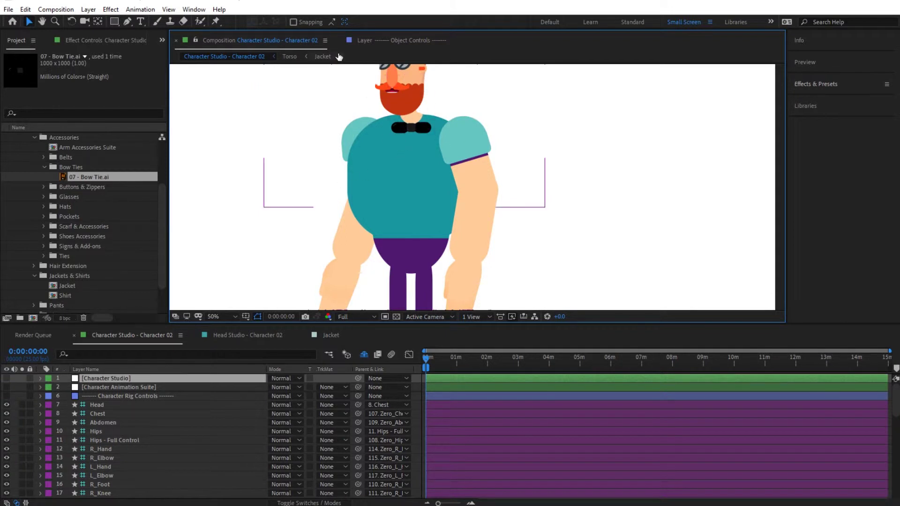
Move the bow tie slightly higher in the Jacket composition and set its scale to 30%, checking the fit on the character
{"action": "left_click", "coordinate": [323, 57]}
{"action": "left_click", "coordinate": [486, 139]}
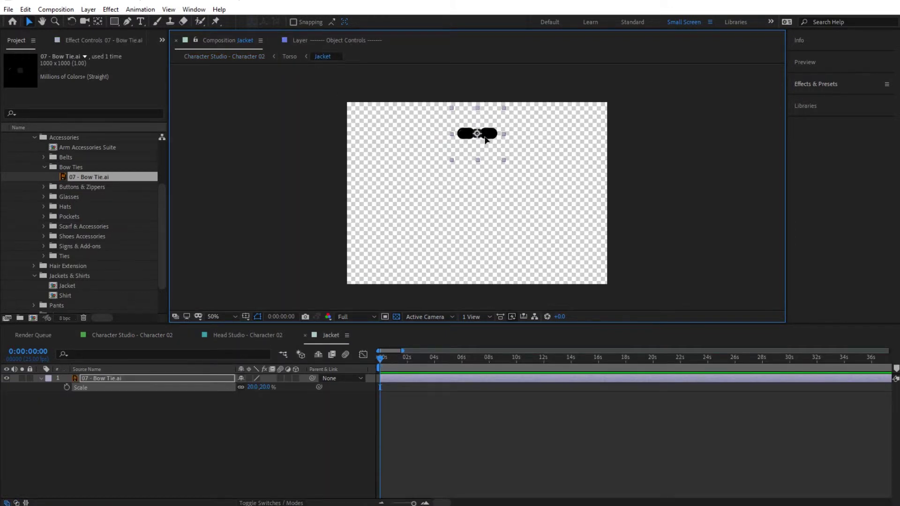
{"action": "left_click", "coordinate": [263, 387]}
{"action": "type", "text": "30"}
{"action": "key", "text": "Return"}
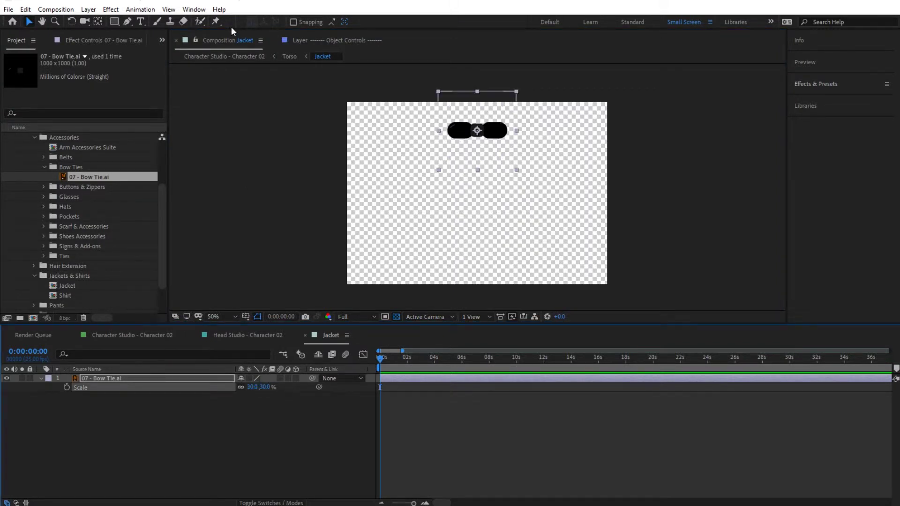
{"action": "left_click", "coordinate": [230, 57]}
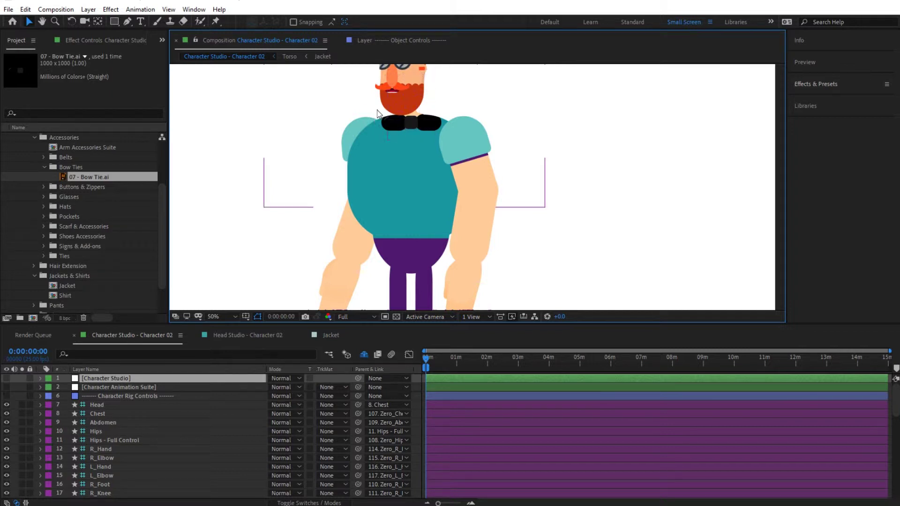
{"action": "scroll", "coordinate": [383, 118], "scroll_direction": "up", "scroll_amount": 4}
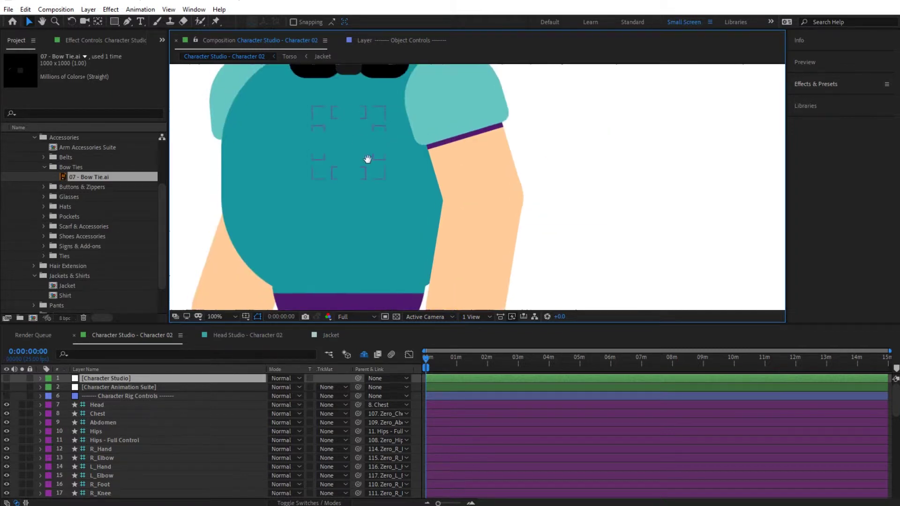
{"action": "scroll", "coordinate": [367, 161], "scroll_direction": "down", "scroll_amount": 2}
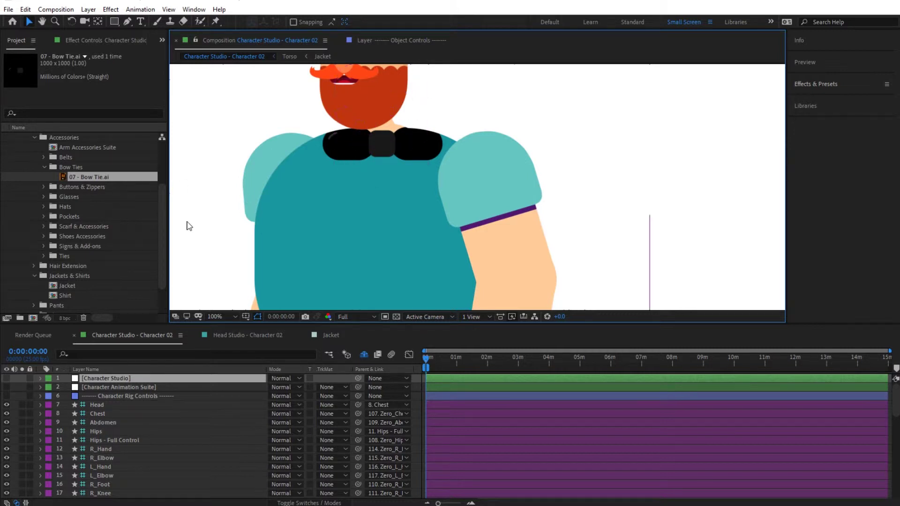
Find the Scarf & Accessories folder among the project's accessories and open its Scarf & Accessories composition
{"action": "left_click", "coordinate": [66, 287]}
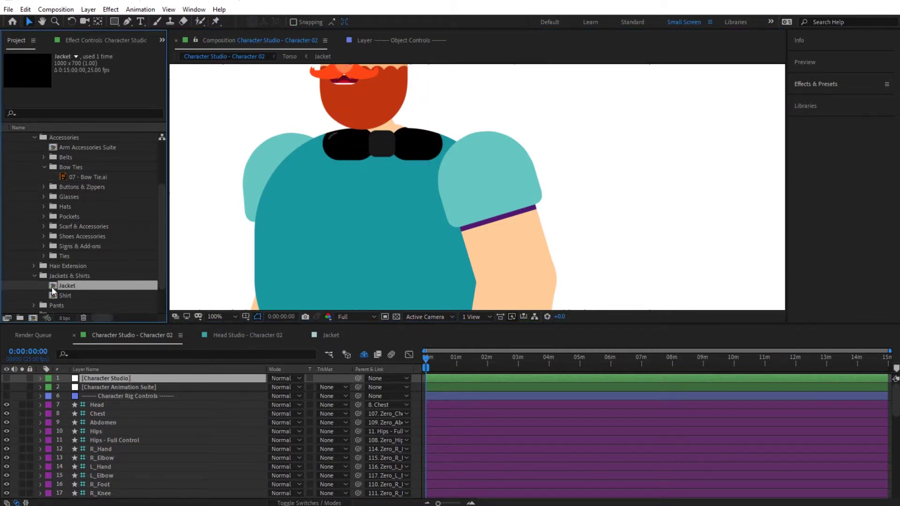
{"action": "scroll", "coordinate": [77, 270], "scroll_direction": "down", "scroll_amount": 1}
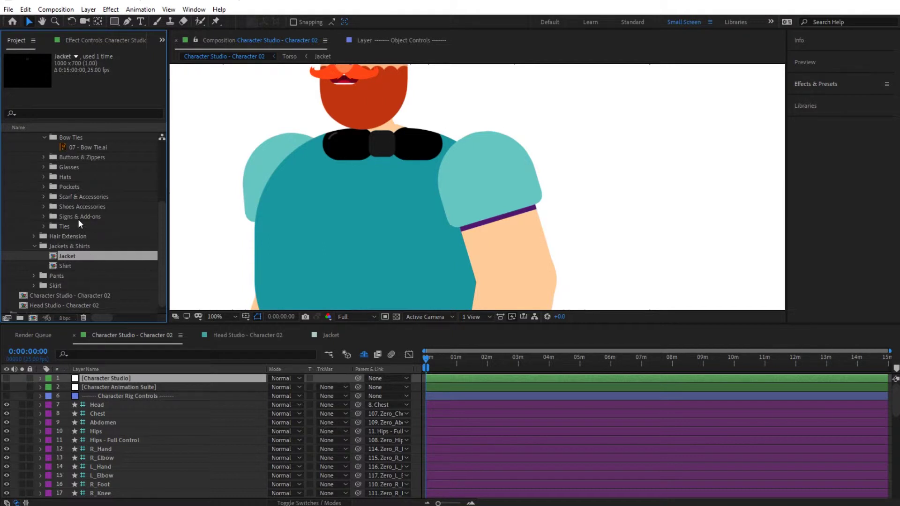
{"action": "scroll", "coordinate": [79, 239], "scroll_direction": "up", "scroll_amount": 2}
{"action": "scroll", "coordinate": [82, 246], "scroll_direction": "down", "scroll_amount": 2}
{"action": "scroll", "coordinate": [75, 224], "scroll_direction": "up", "scroll_amount": 1}
{"action": "left_click", "coordinate": [70, 218]}
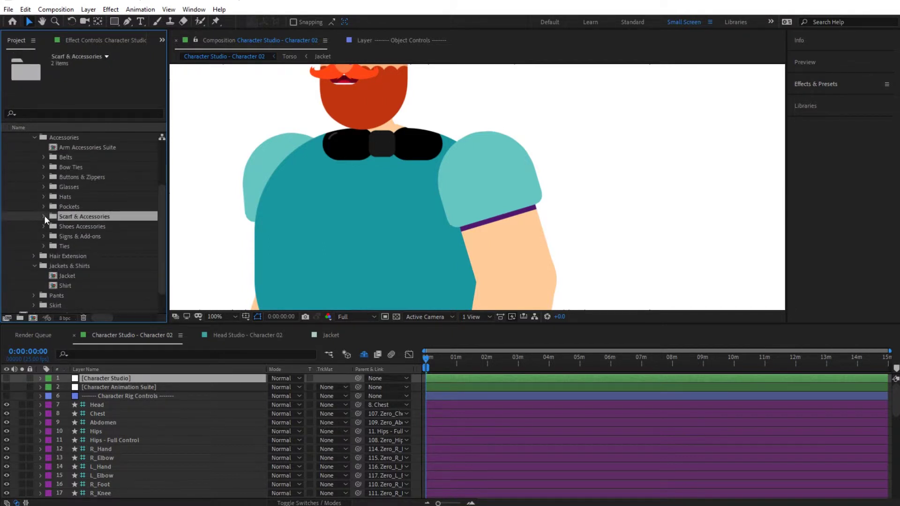
{"action": "left_click", "coordinate": [43, 216]}
{"action": "double_click", "coordinate": [80, 235]}
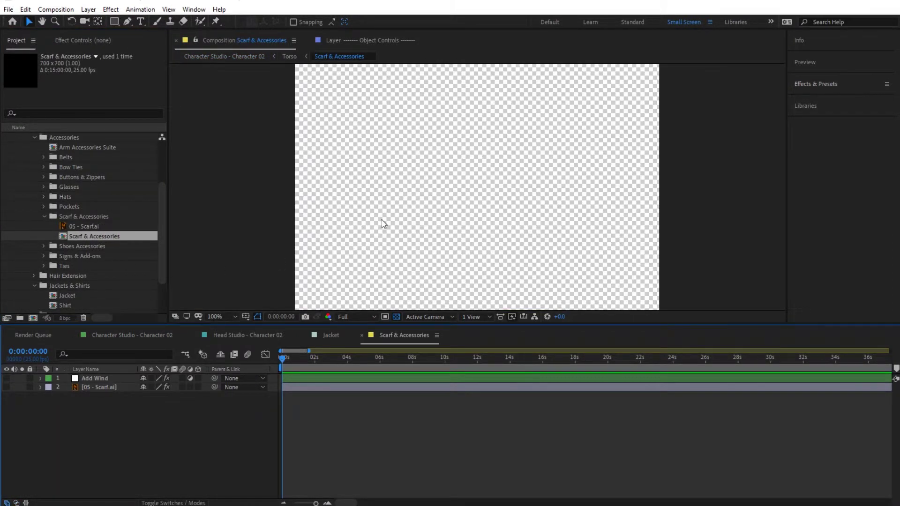
{"action": "key", "text": "comma"}
{"action": "key", "text": "comma"}
Copy the bow tie layer from Jacket into the Scarf & Accessories composition and place it near the centre of the upper edge
{"action": "left_click", "coordinate": [331, 334]}
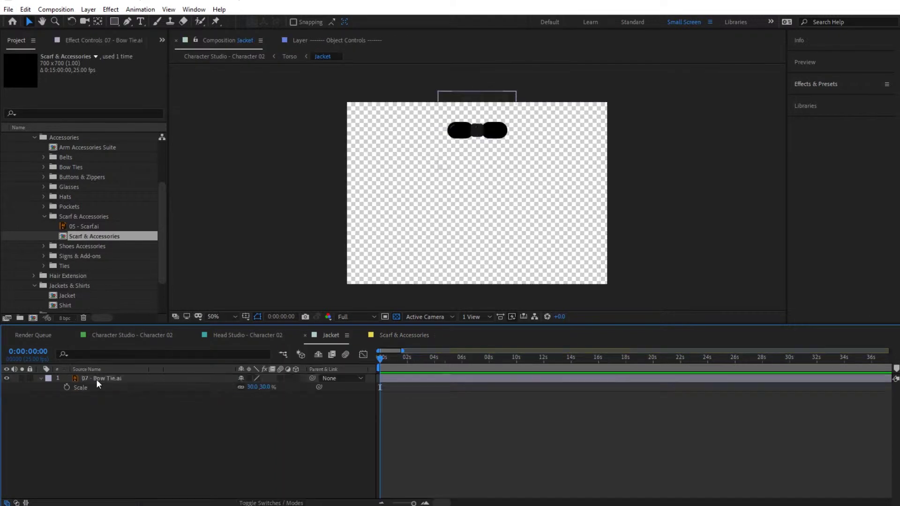
{"action": "left_click", "coordinate": [97, 379]}
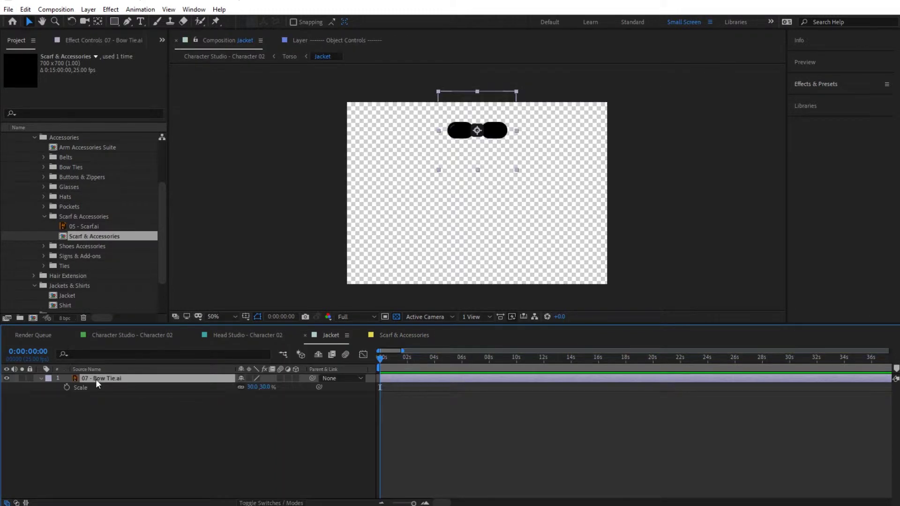
{"action": "left_click", "coordinate": [403, 336]}
{"action": "key", "text": "ctrl+v"}
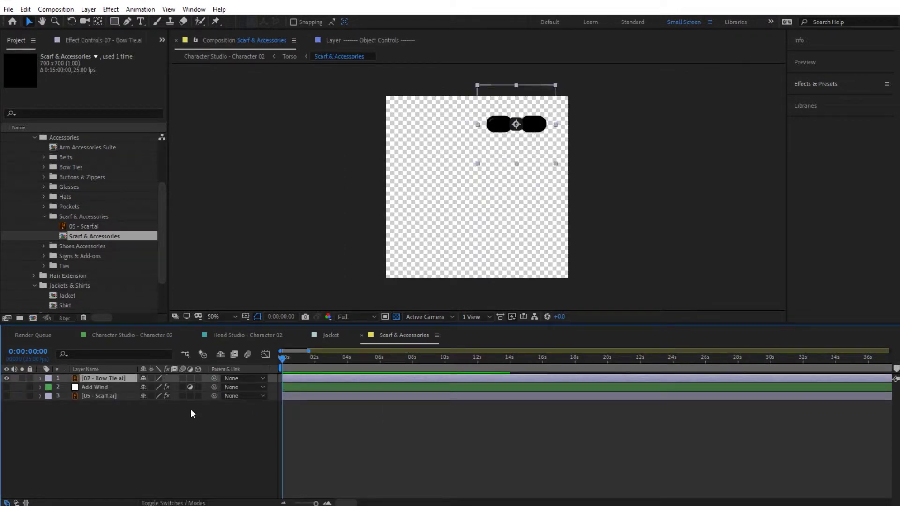
{"action": "left_click_drag", "start_coordinate": [481, 121], "coordinate": [470, 116]}
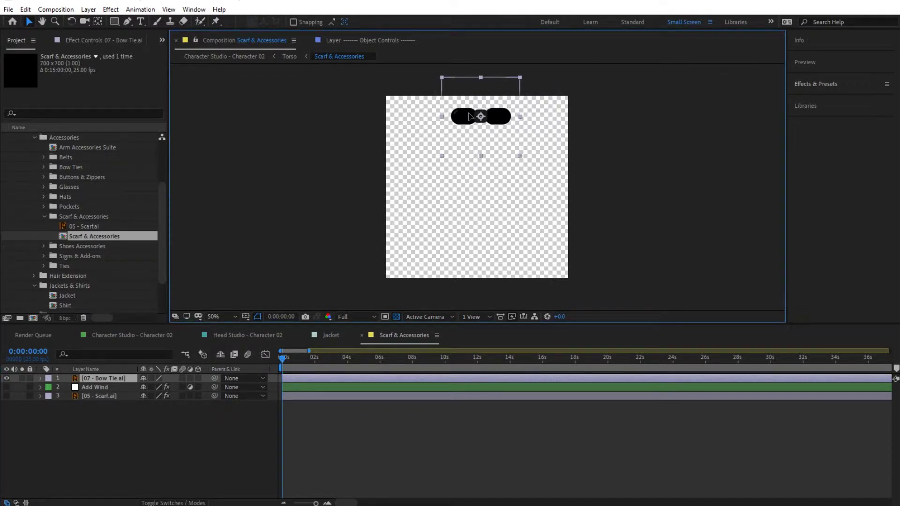
Hide the original bow tie layer in the Jacket composition and check the copy on the Character Studio - Character 02 composition
{"action": "left_click", "coordinate": [331, 336]}
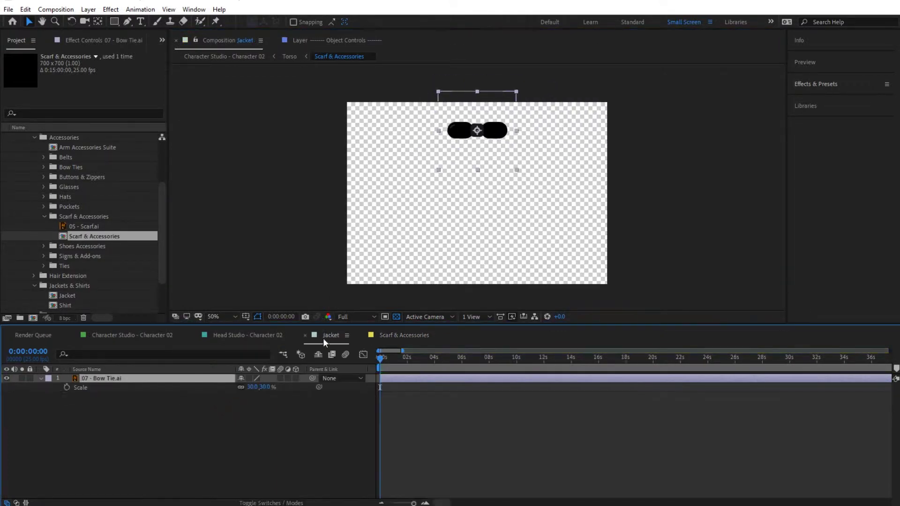
{"action": "left_click", "coordinate": [7, 378]}
{"action": "left_click", "coordinate": [64, 414]}
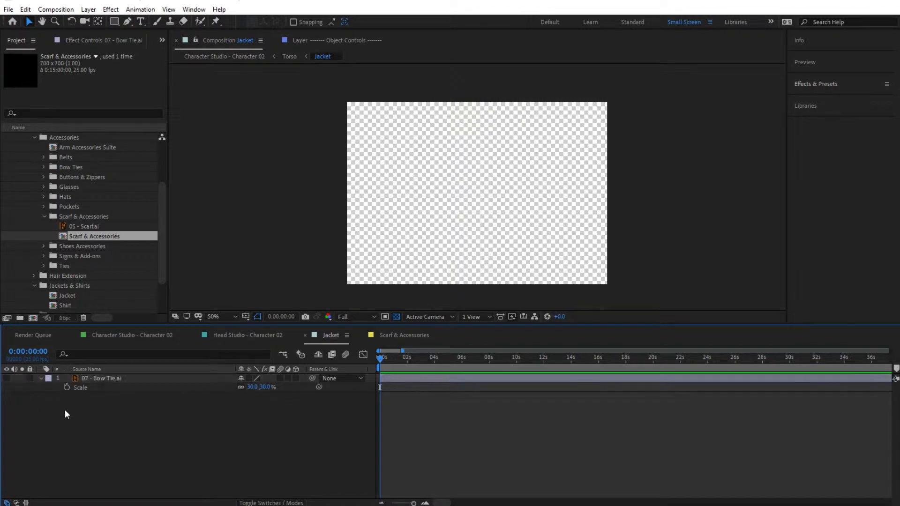
{"action": "left_click", "coordinate": [402, 336]}
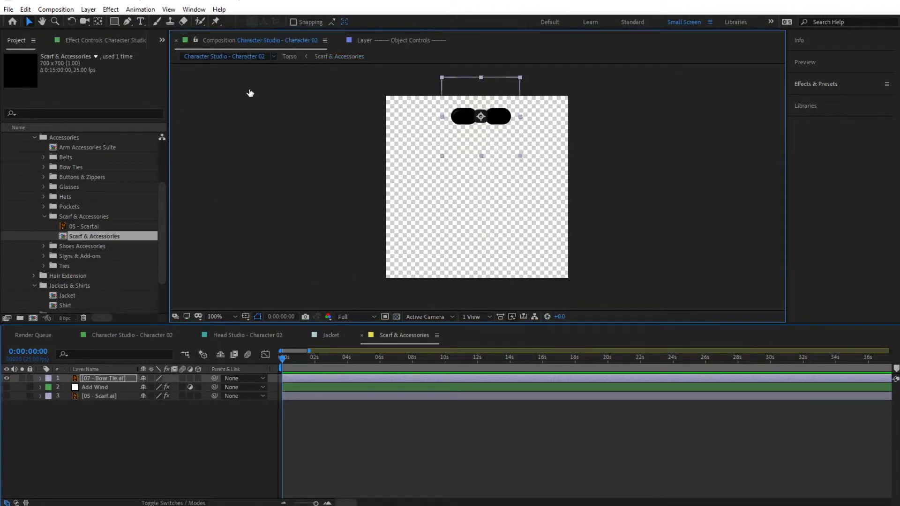
{"action": "left_click", "coordinate": [244, 56]}
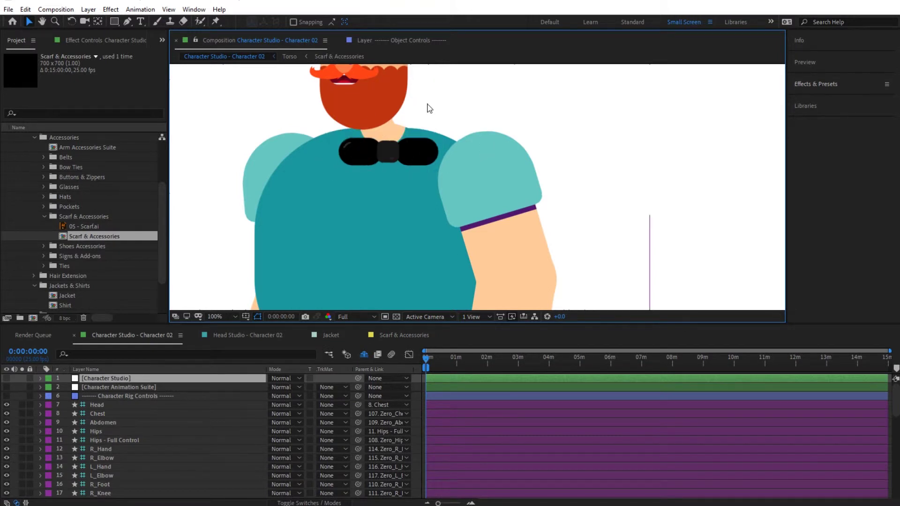
Move the bow tie up and slightly left in Scarf & Accessories, against the upper edge, and check it at the neck
{"action": "left_click", "coordinate": [340, 56]}
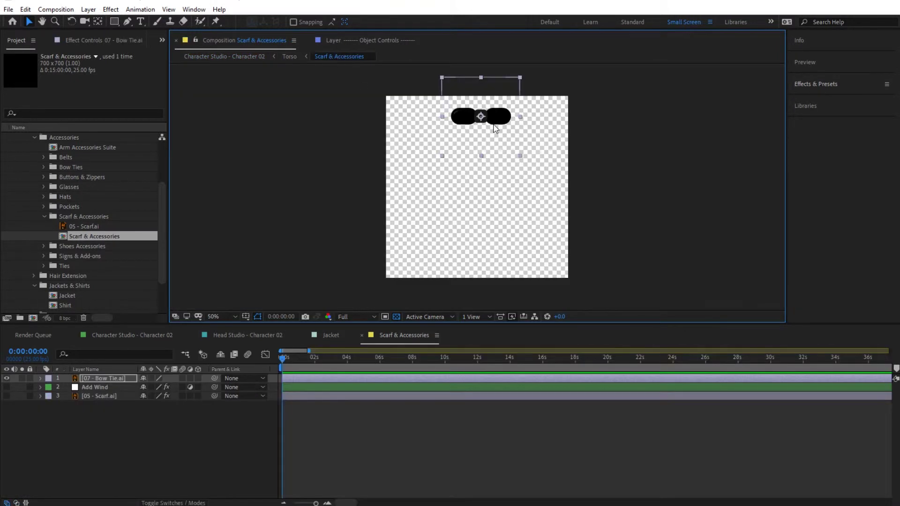
{"action": "left_click_drag", "start_coordinate": [493, 119], "coordinate": [487, 107]}
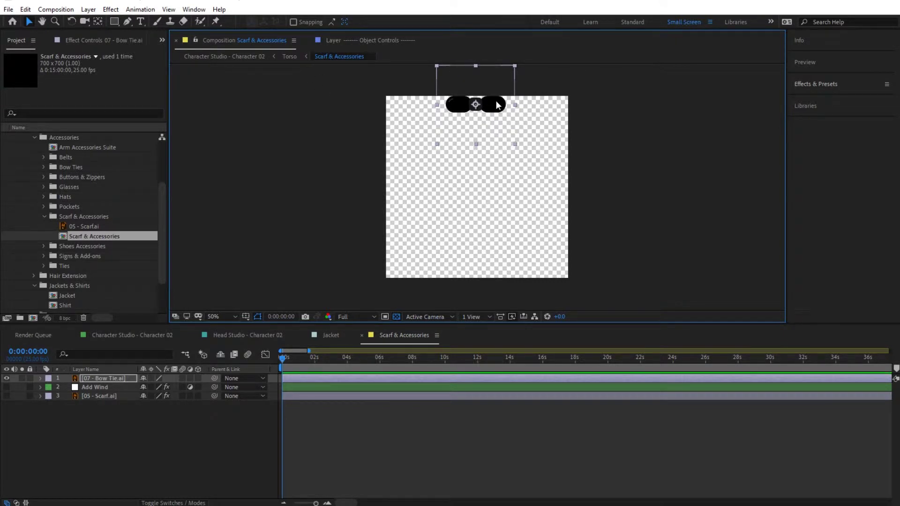
{"action": "left_click", "coordinate": [235, 56]}
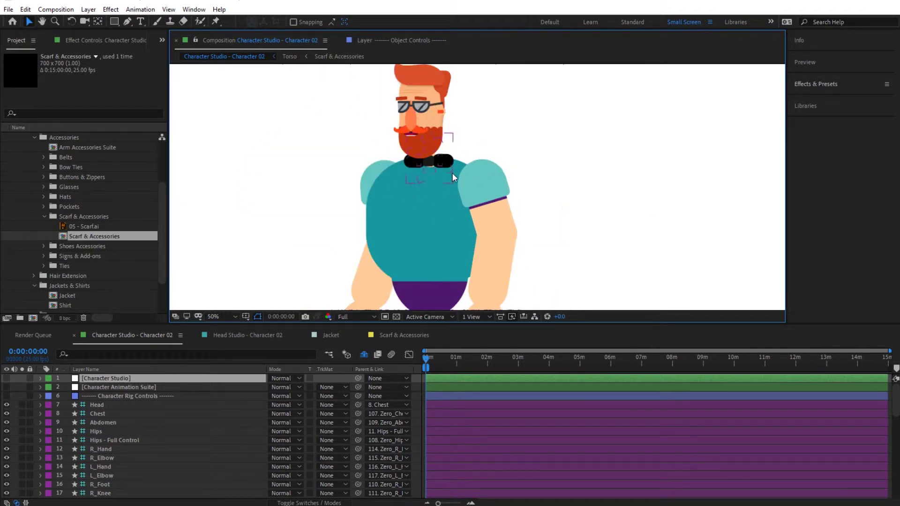
{"action": "scroll", "coordinate": [452, 173], "scroll_direction": "up", "scroll_amount": 2}
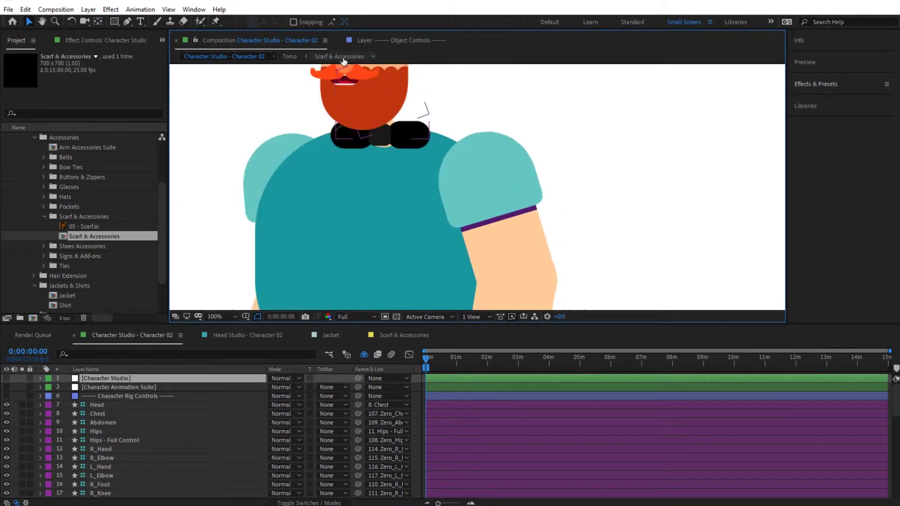
Lower the bow tie slightly in the Scarf & Accessories composition and check its placement on the character
{"action": "double_click", "coordinate": [374, 159]}
{"action": "left_click_drag", "start_coordinate": [485, 112], "coordinate": [485, 115]}
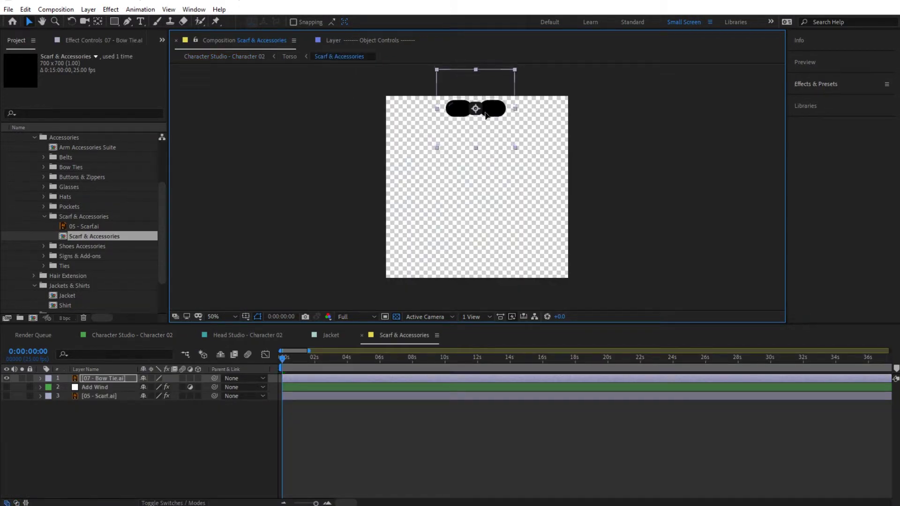
{"action": "left_click", "coordinate": [237, 56]}
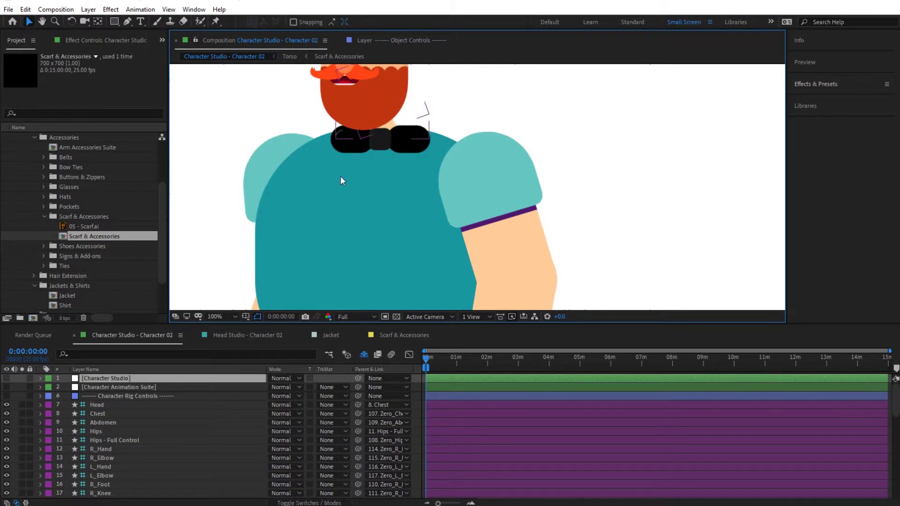
{"action": "key", "text": "comma"}
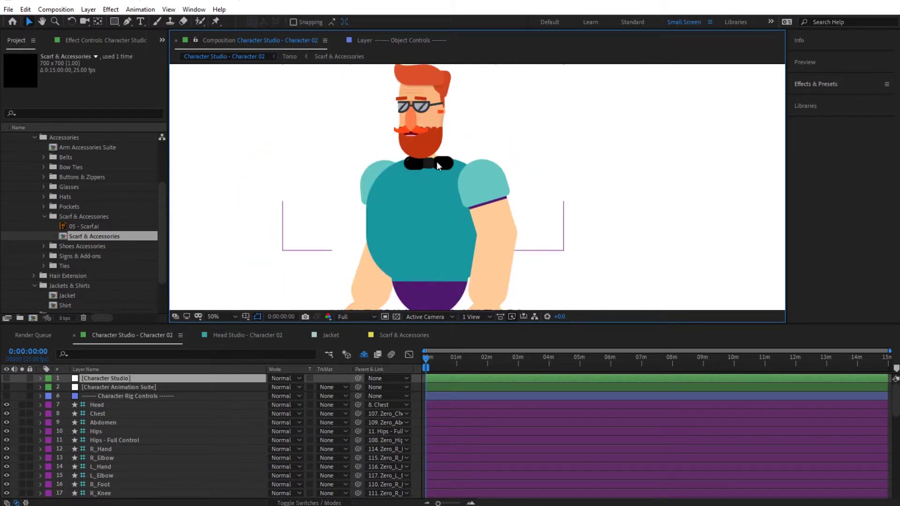
Apply the Tint effect to the bow tie layer in the Scarf & Accessories composition
{"action": "left_click", "coordinate": [342, 57]}
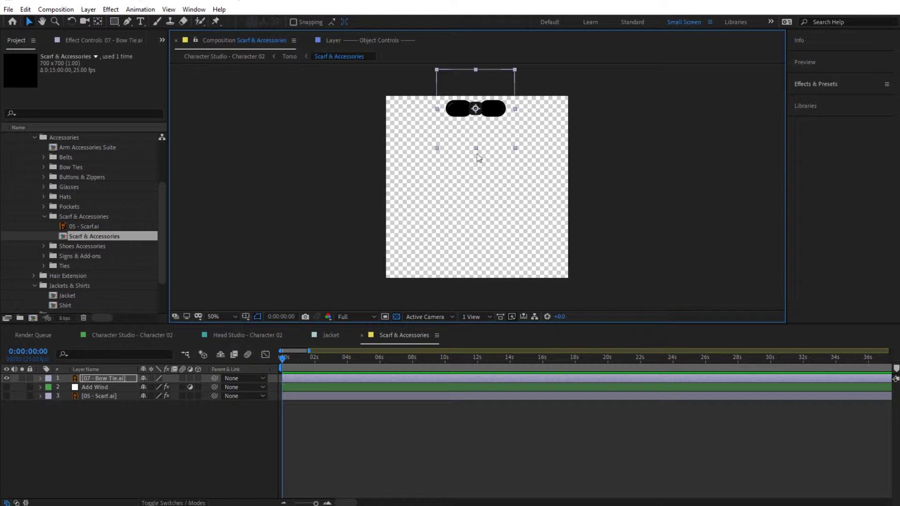
{"action": "left_click", "coordinate": [815, 82]}
{"action": "left_click", "coordinate": [825, 99]}
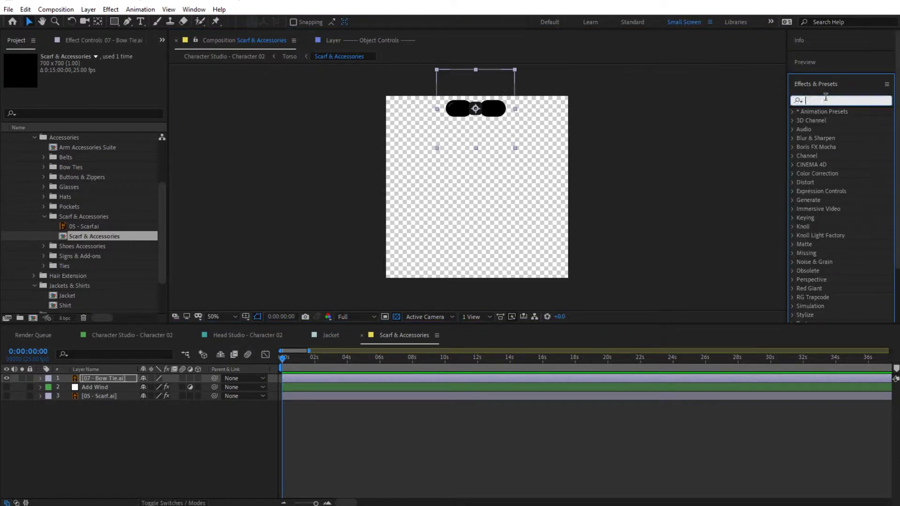
{"action": "type", "text": "tint"}
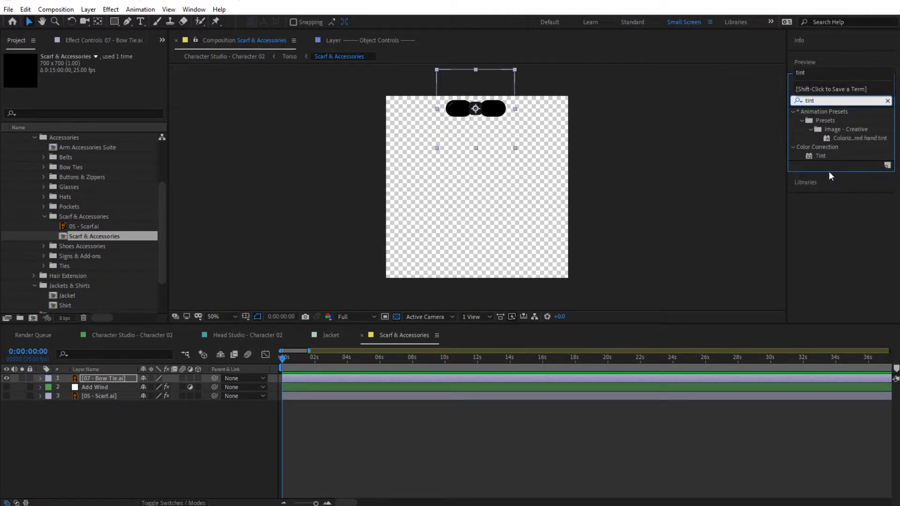
{"action": "left_click", "coordinate": [825, 155]}
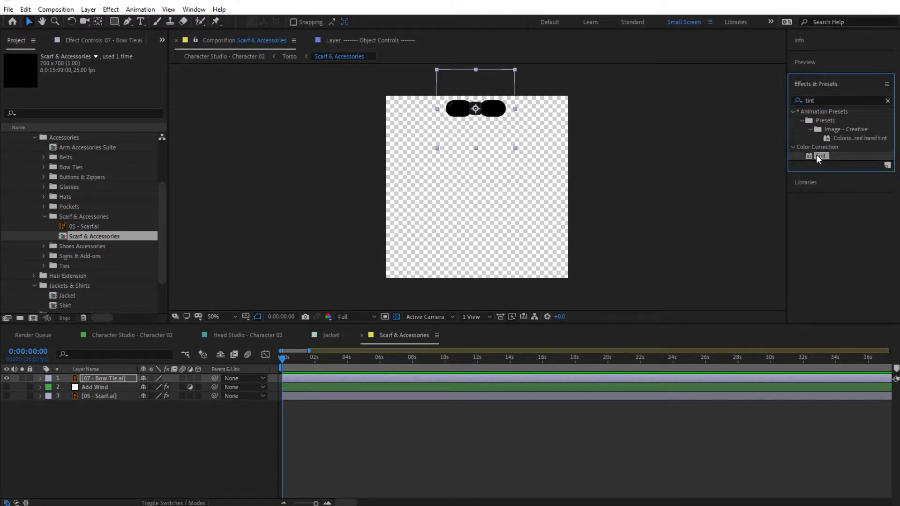
{"action": "left_click_drag", "start_coordinate": [818, 156], "coordinate": [106, 381]}
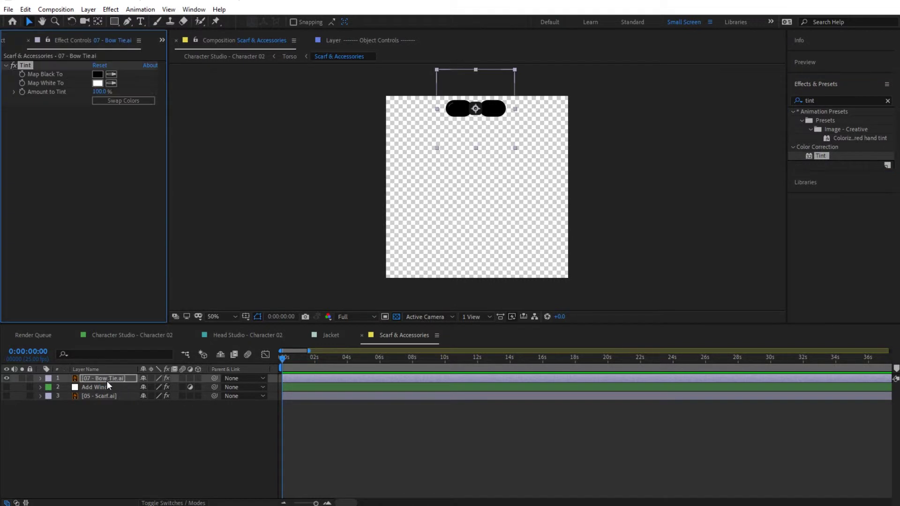
Set the Tint effect's Map Black To colour on the bow tie layer to FF4614
{"action": "left_click", "coordinate": [99, 74]}
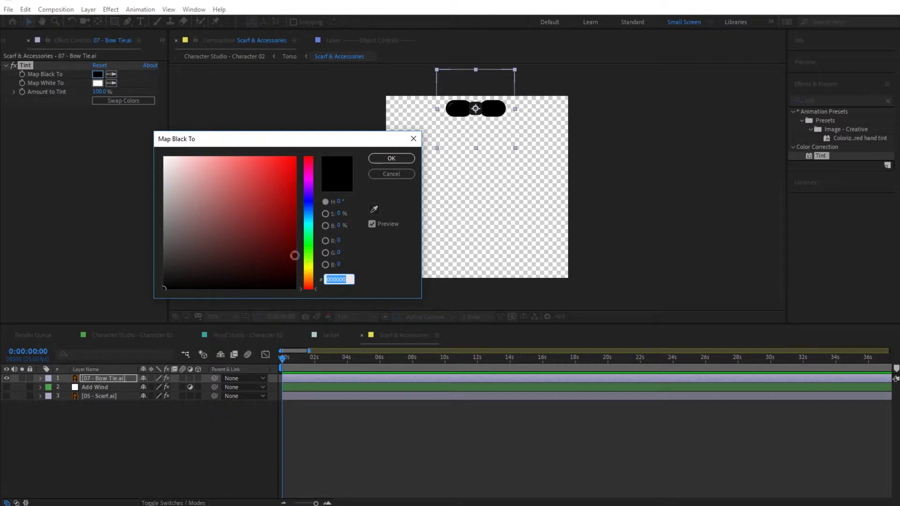
{"action": "left_click_drag", "start_coordinate": [274, 261], "coordinate": [264, 221]}
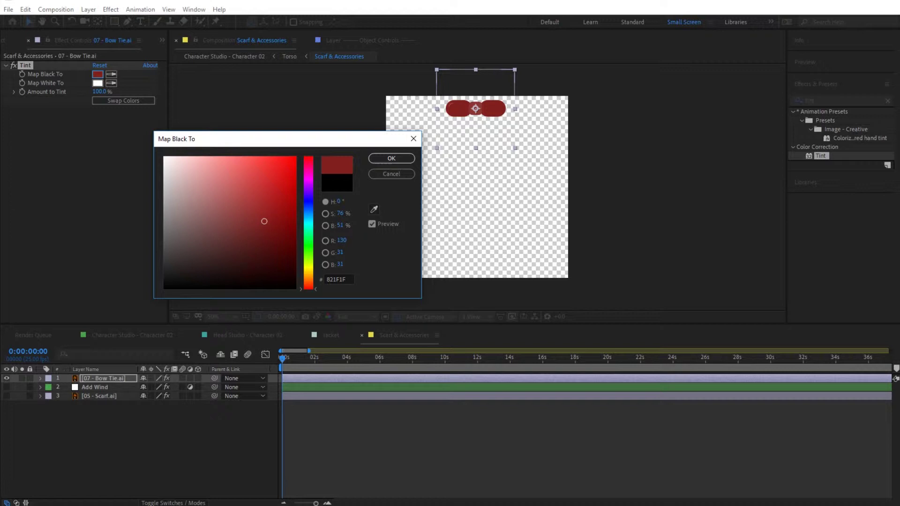
{"action": "key", "text": "Return"}
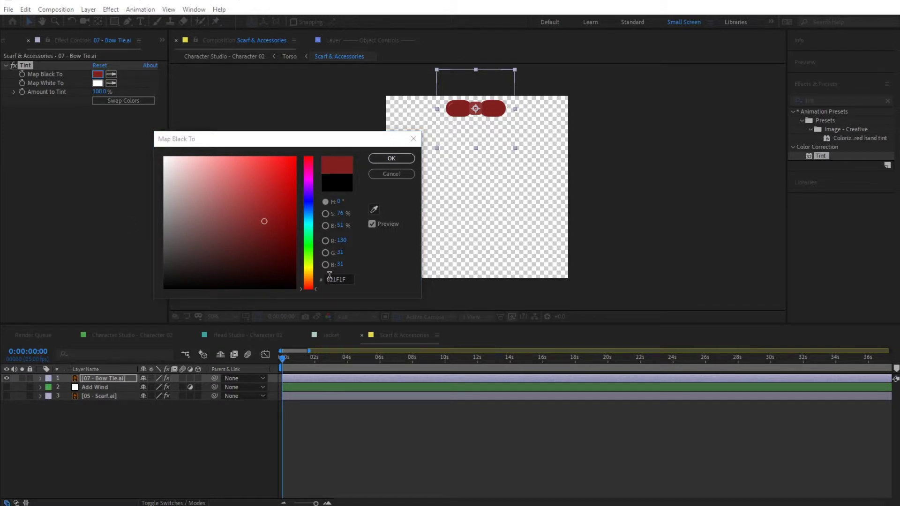
{"action": "left_click", "coordinate": [332, 277]}
{"action": "double_click", "coordinate": [333, 278]}
{"action": "key", "text": "ctrl+v"}
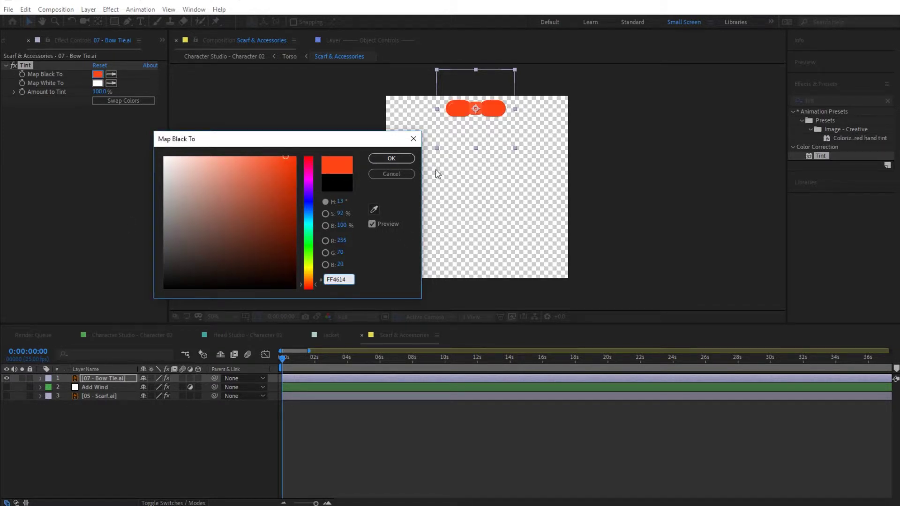
{"action": "left_click", "coordinate": [392, 159]}
{"action": "left_click", "coordinate": [112, 427]}
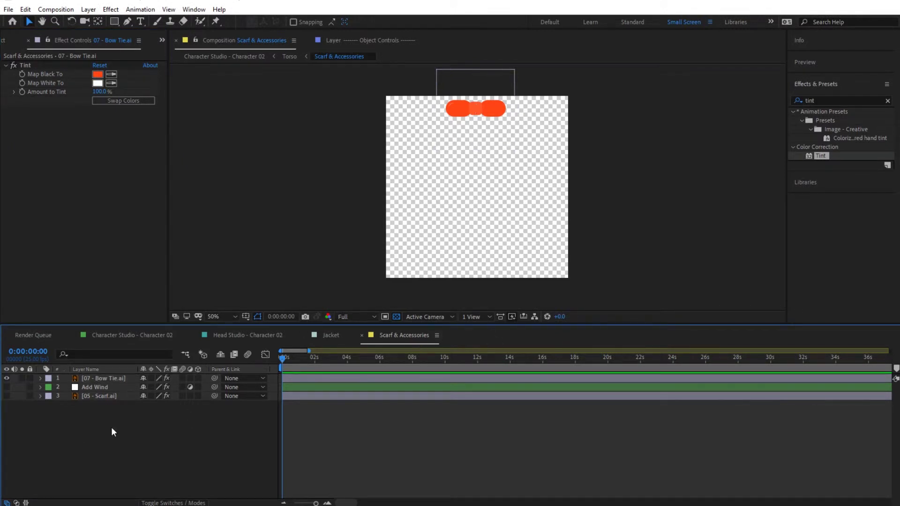
Place the Add Wind layer above the bow tie layer, make it visible and preview the wind animation on the bow tie
{"action": "left_click", "coordinate": [98, 378]}
{"action": "left_click_drag", "start_coordinate": [96, 389], "coordinate": [81, 378]}
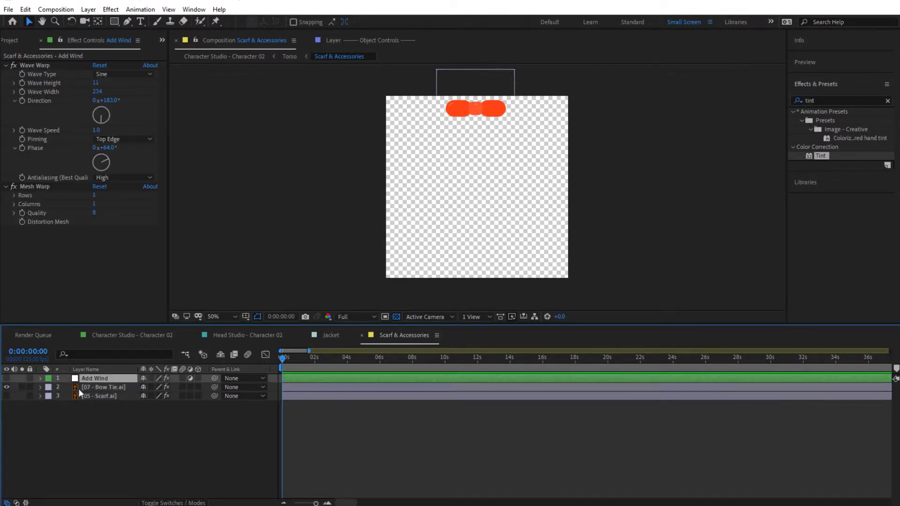
{"action": "left_click", "coordinate": [7, 378]}
{"action": "left_click", "coordinate": [248, 414]}
{"action": "key", "text": "space"}
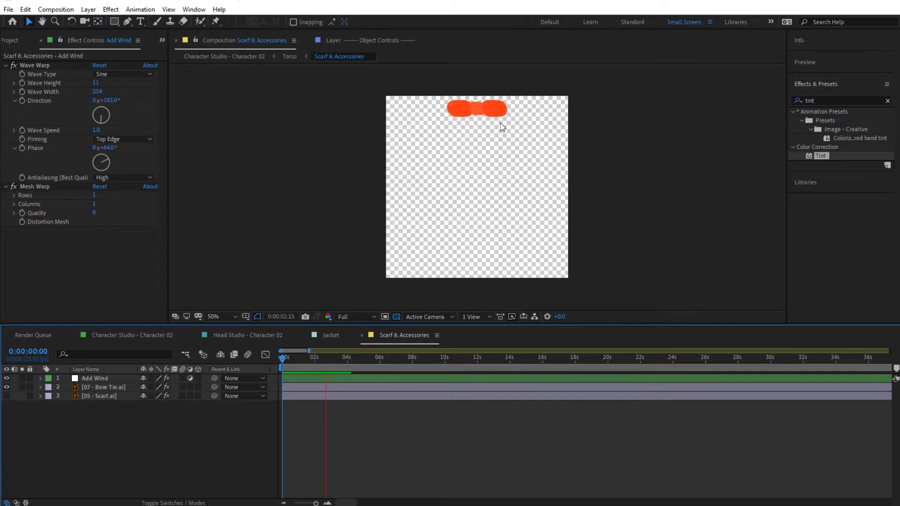
{"action": "scroll", "coordinate": [478, 97], "scroll_direction": "up", "scroll_amount": 2}
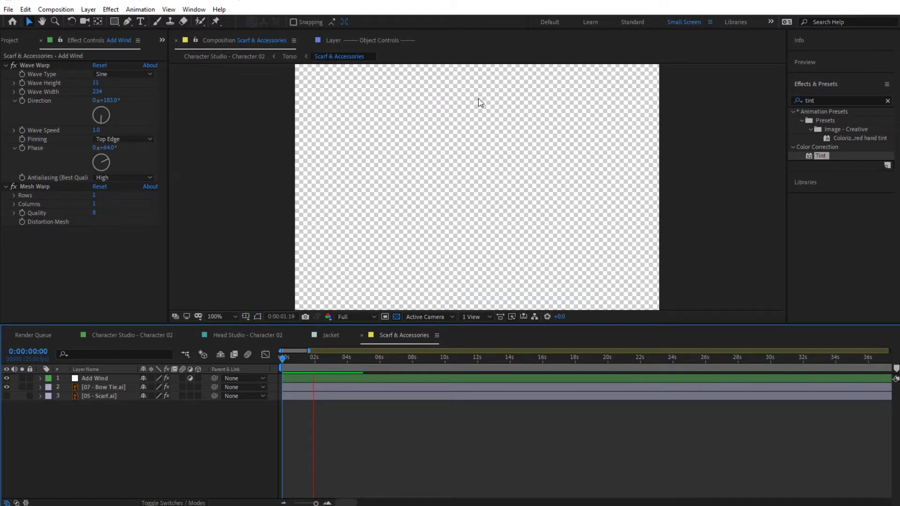
{"action": "left_click", "coordinate": [274, 423]}
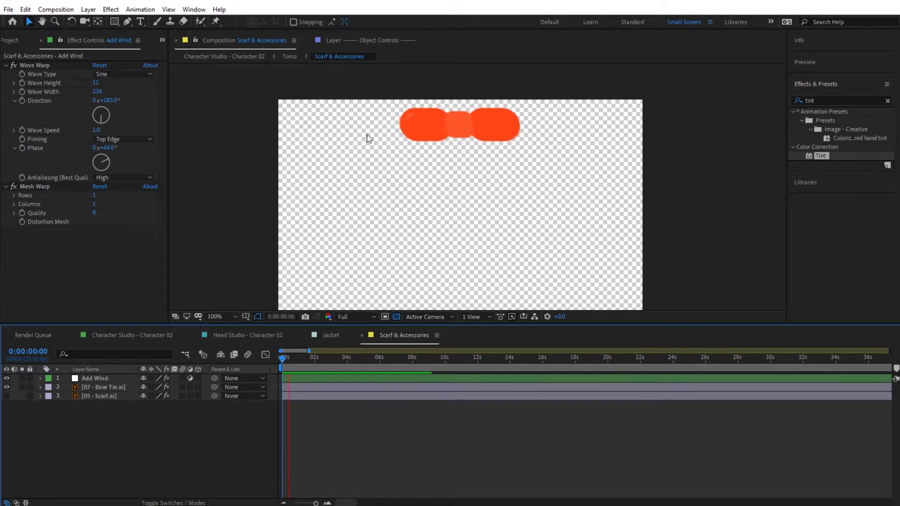
{"action": "key", "text": "space"}
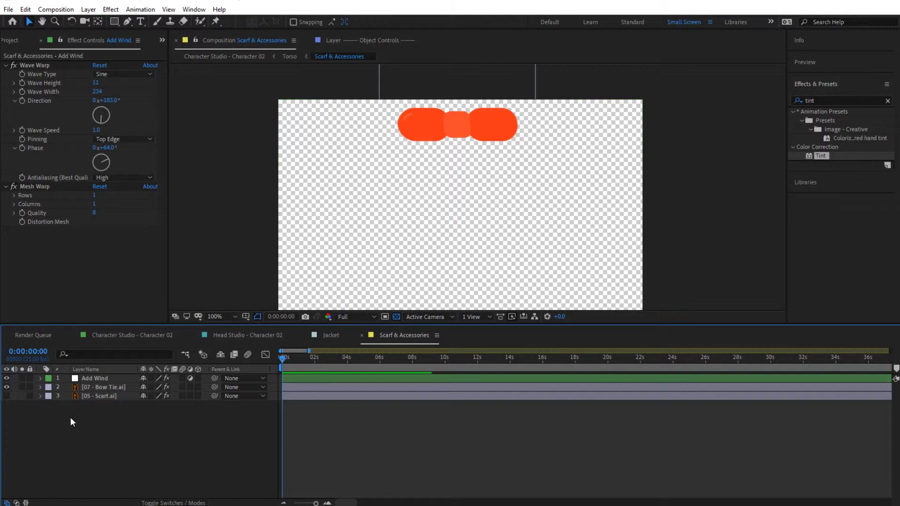
Hide the Add Wind layer, close the Scarf & Accessories composition and check the bow tie on the full Character 02 figure
{"action": "left_click", "coordinate": [6, 378]}
{"action": "left_click", "coordinate": [362, 336]}
{"action": "left_click", "coordinate": [129, 335]}
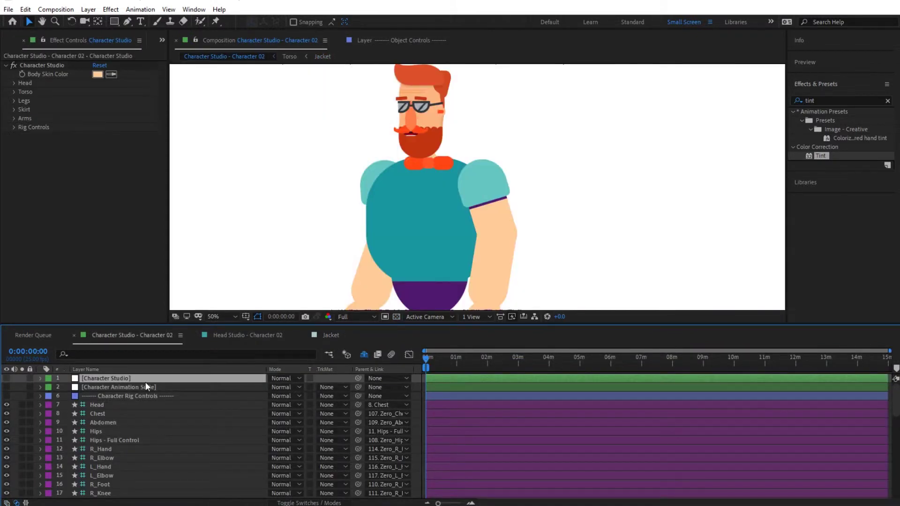
{"action": "scroll", "coordinate": [371, 238], "scroll_direction": "down", "scroll_amount": 2}
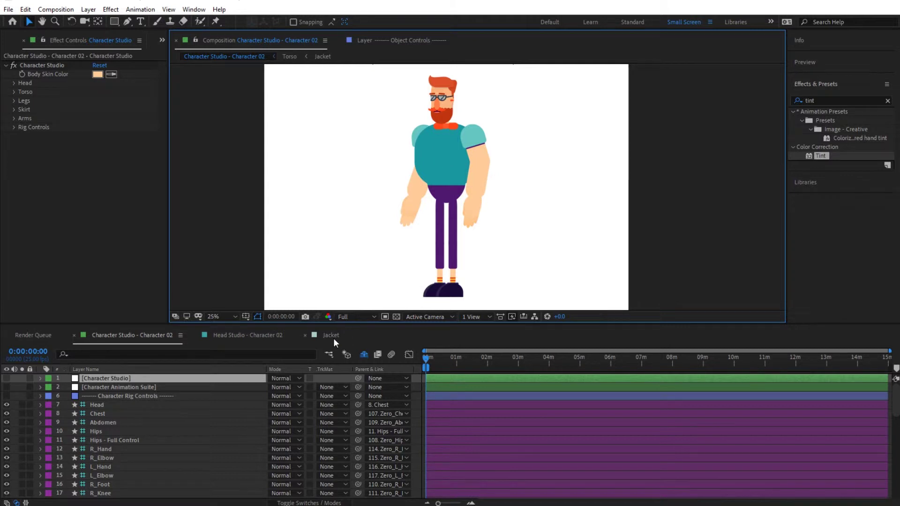
Reopen the Scarf & Accessories composition from the project's Accessories folder
{"action": "left_click", "coordinate": [162, 39]}
{"action": "left_click", "coordinate": [206, 58]}
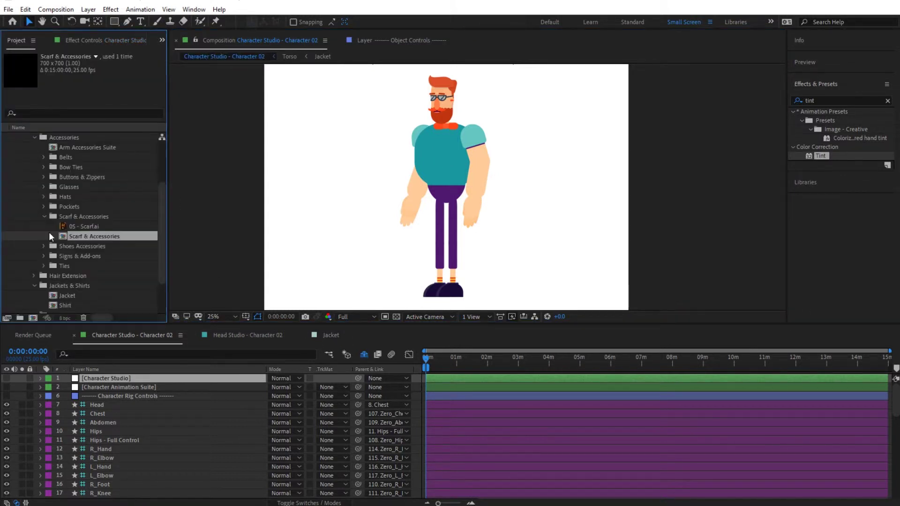
{"action": "double_click", "coordinate": [84, 235]}
Set the bow tie's Tint Map Black To colour to 4E186E and check it on the Character Studio - Character 02 composition
{"action": "left_click", "coordinate": [98, 389]}
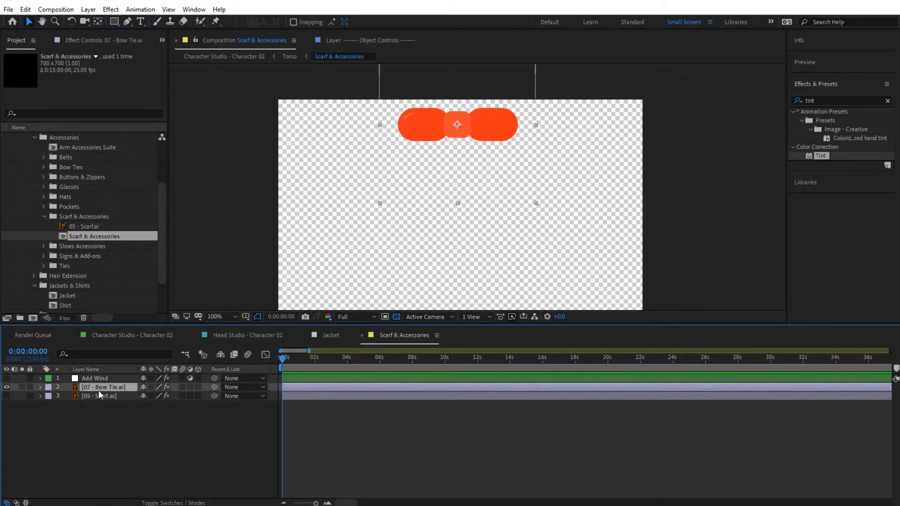
{"action": "left_click", "coordinate": [94, 388]}
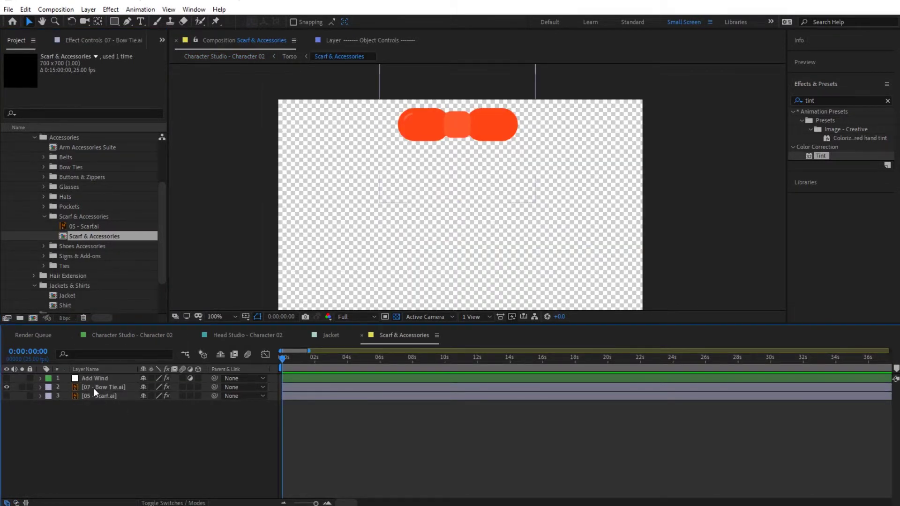
{"action": "key", "text": "F3"}
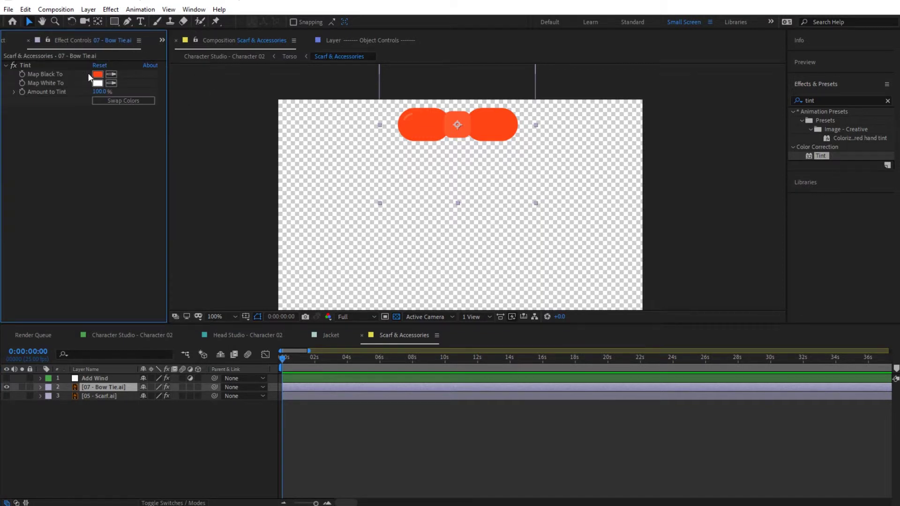
{"action": "left_click", "coordinate": [97, 74]}
{"action": "type", "text": "4E186E"}
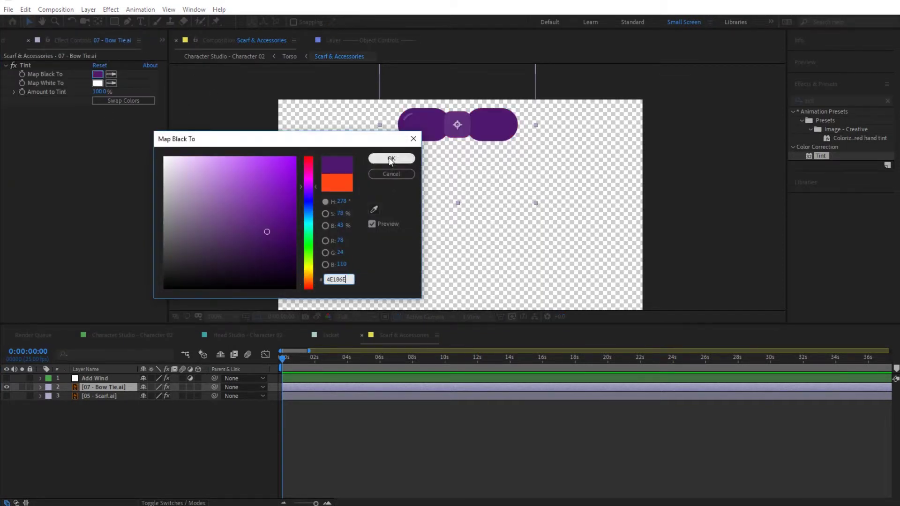
{"action": "left_click", "coordinate": [391, 159]}
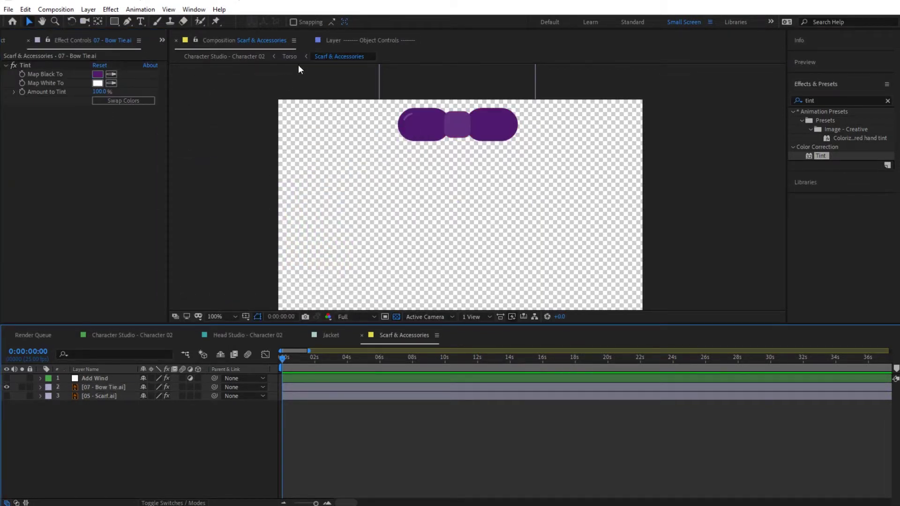
{"action": "left_click", "coordinate": [255, 59]}
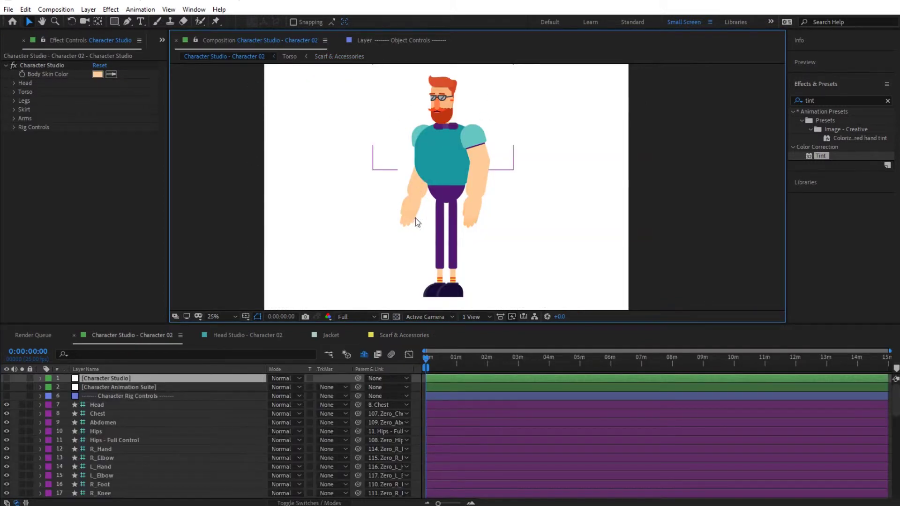
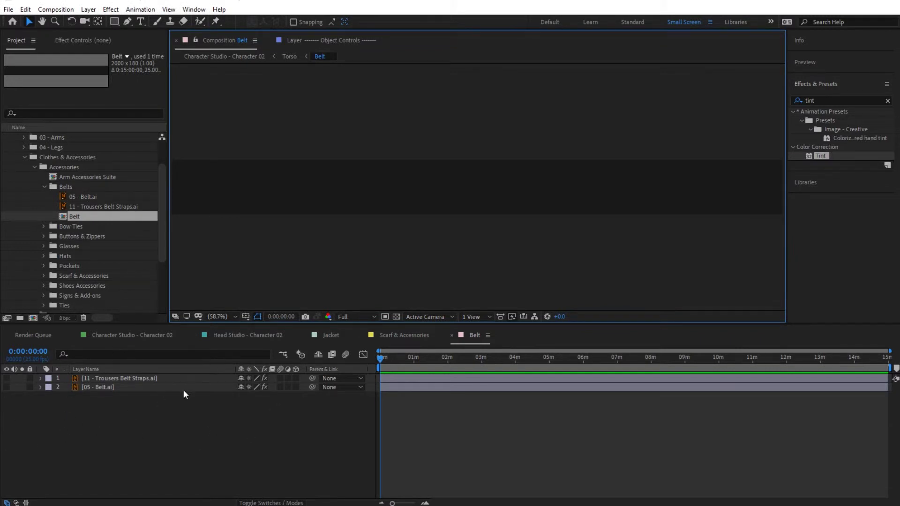
Make the Trousers Belt Straps and 05 - Belt layers visible in the Belt composition and examine each one
{"action": "left_click", "coordinate": [7, 378]}
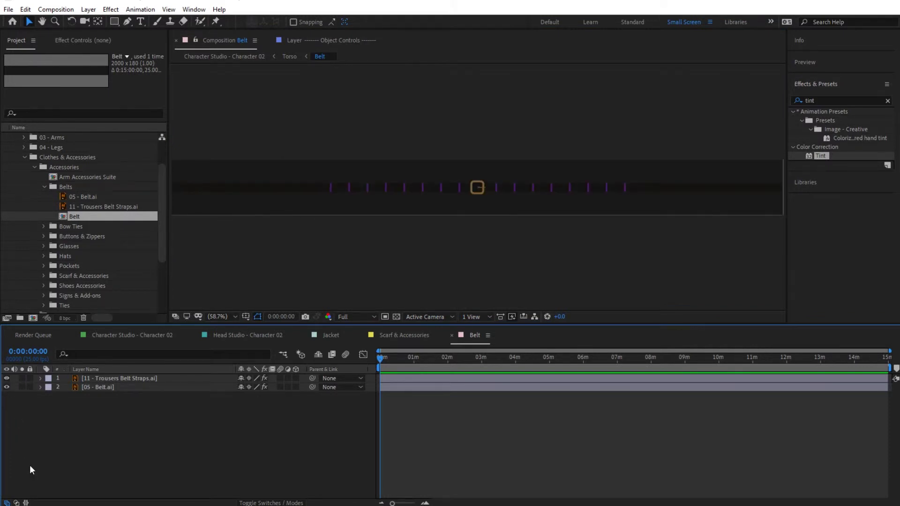
{"action": "left_click", "coordinate": [102, 386]}
{"action": "left_click", "coordinate": [106, 379]}
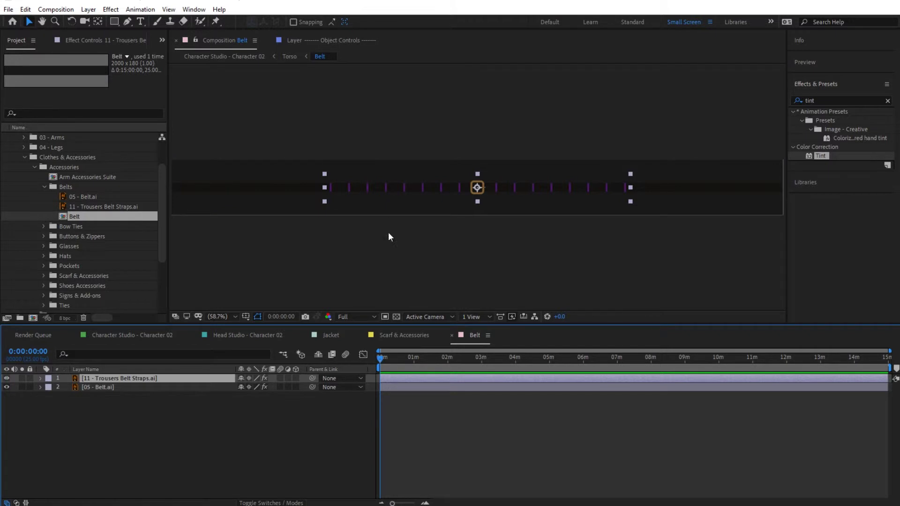
{"action": "left_click", "coordinate": [167, 423]}
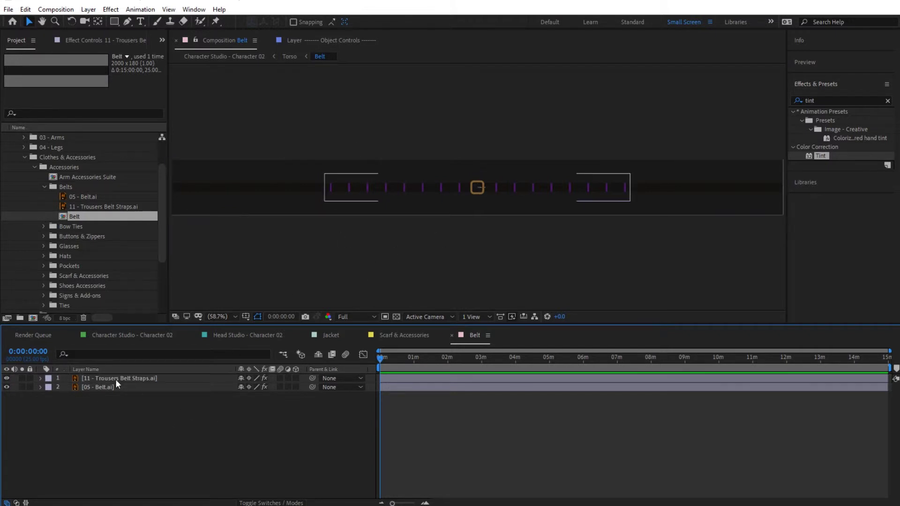
{"action": "left_click", "coordinate": [7, 378]}
{"action": "left_click", "coordinate": [7, 379]}
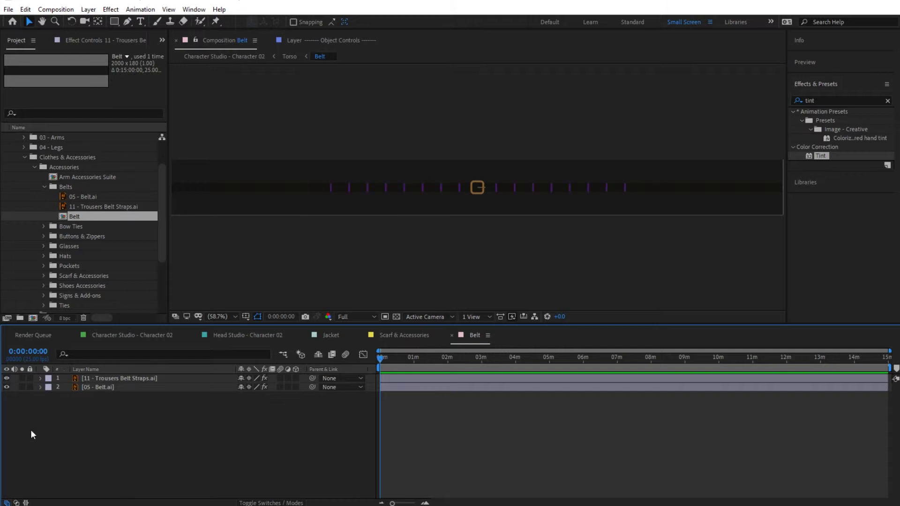
{"action": "left_click", "coordinate": [114, 388]}
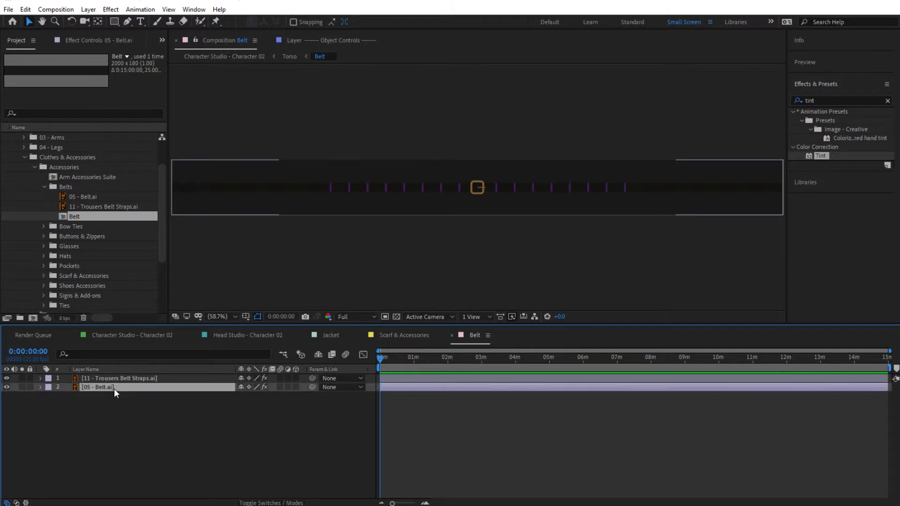
{"action": "left_click", "coordinate": [125, 413]}
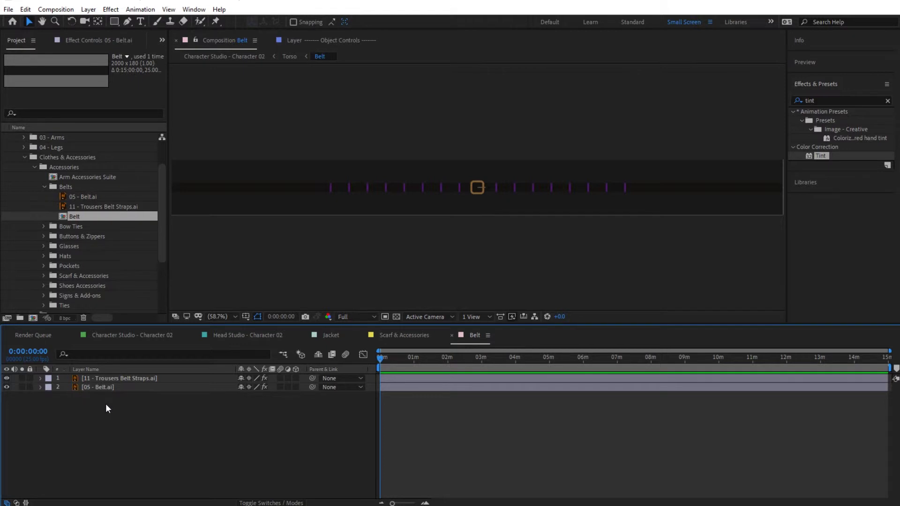
Switch to File Explorer, open the Belts - Preview folder under Clothes and view the 01---Belt.gif preview
{"action": "key", "text": "alt+Tab"}
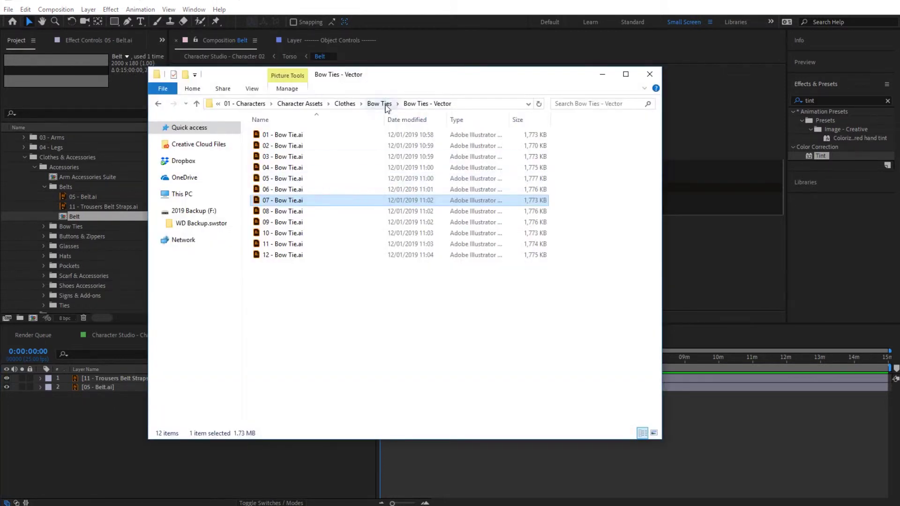
{"action": "left_click", "coordinate": [347, 103]}
{"action": "double_click", "coordinate": [279, 146]}
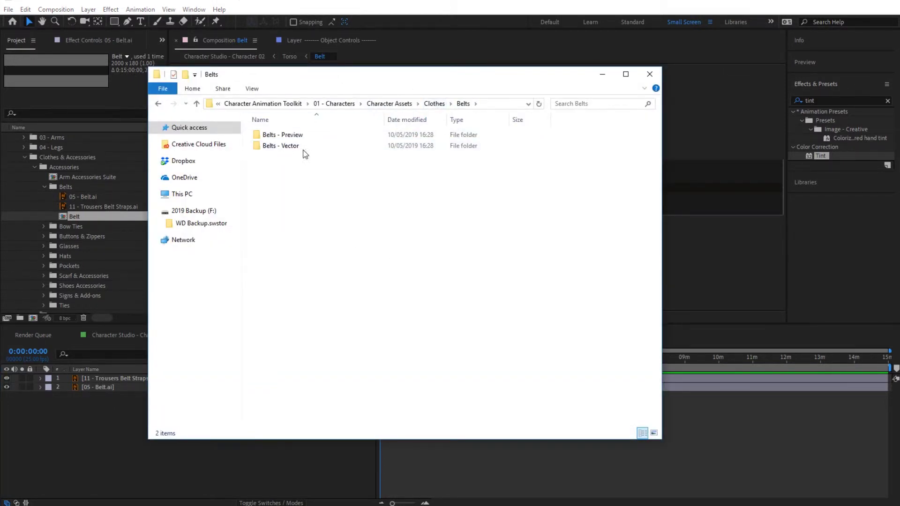
{"action": "double_click", "coordinate": [294, 137]}
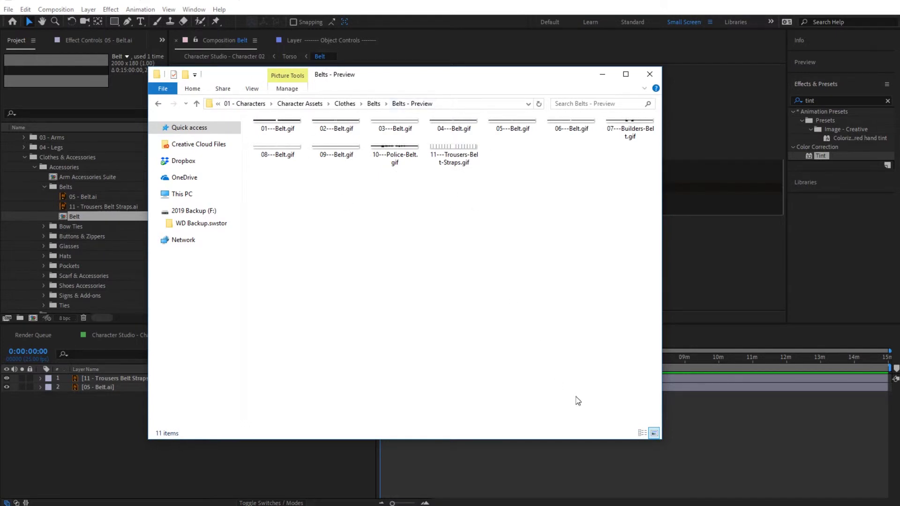
{"action": "double_click", "coordinate": [279, 126]}
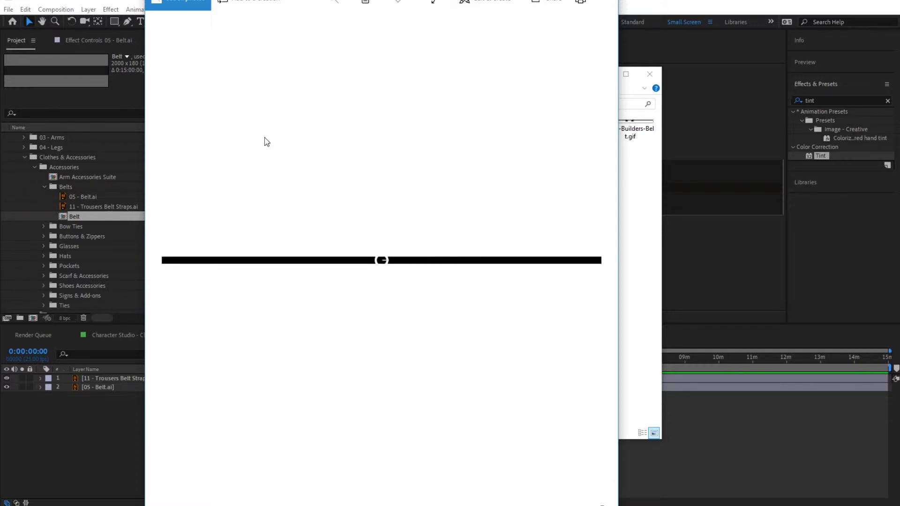
{"action": "key", "text": "alt+F4"}
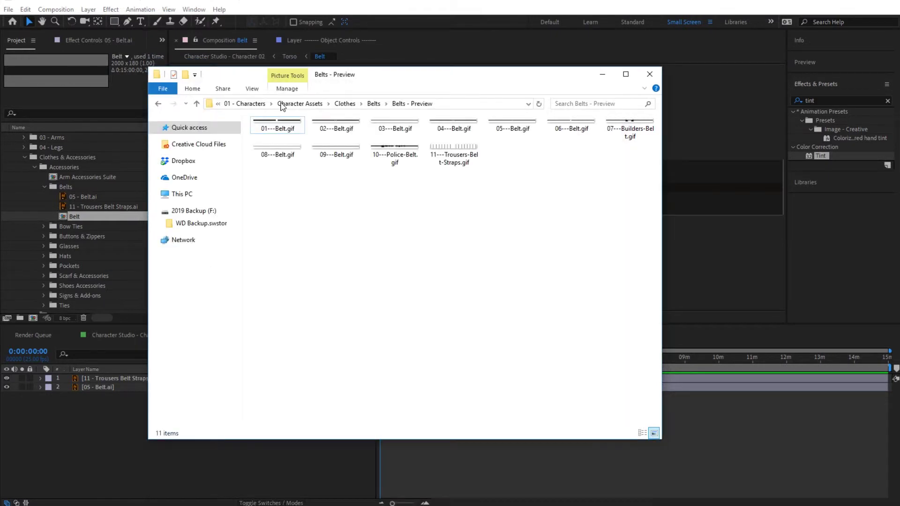
Import 04 - Belt.ai from the Belts - Vector folder into the After Effects project's Belts folder
{"action": "left_click", "coordinate": [372, 104]}
{"action": "double_click", "coordinate": [287, 147]}
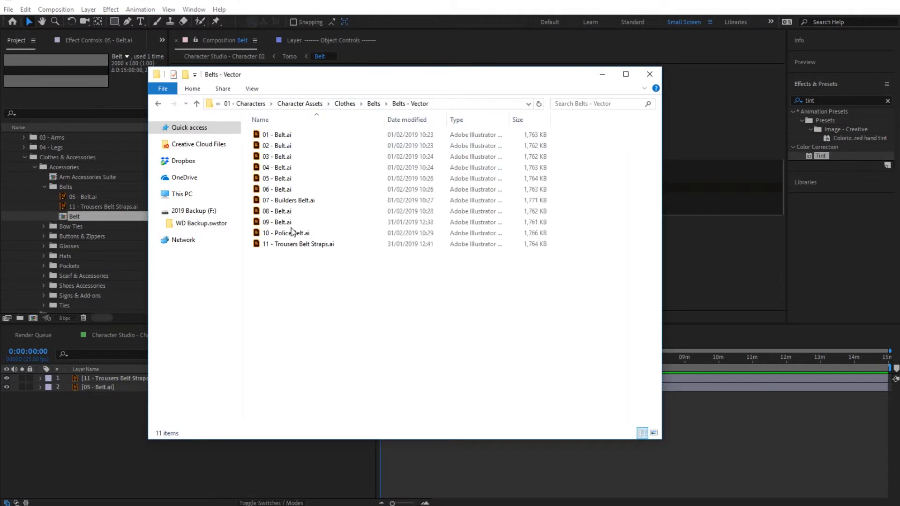
{"action": "left_click", "coordinate": [281, 167]}
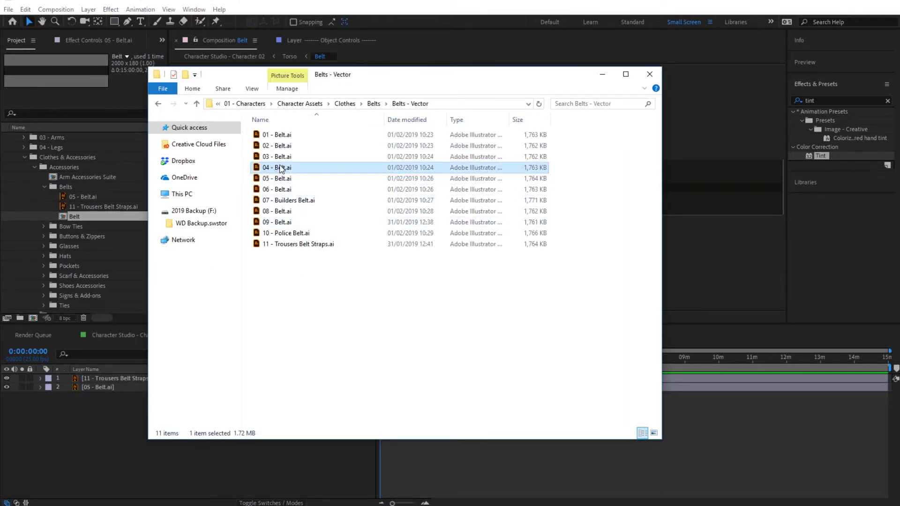
{"action": "left_click_drag", "start_coordinate": [281, 169], "coordinate": [83, 190]}
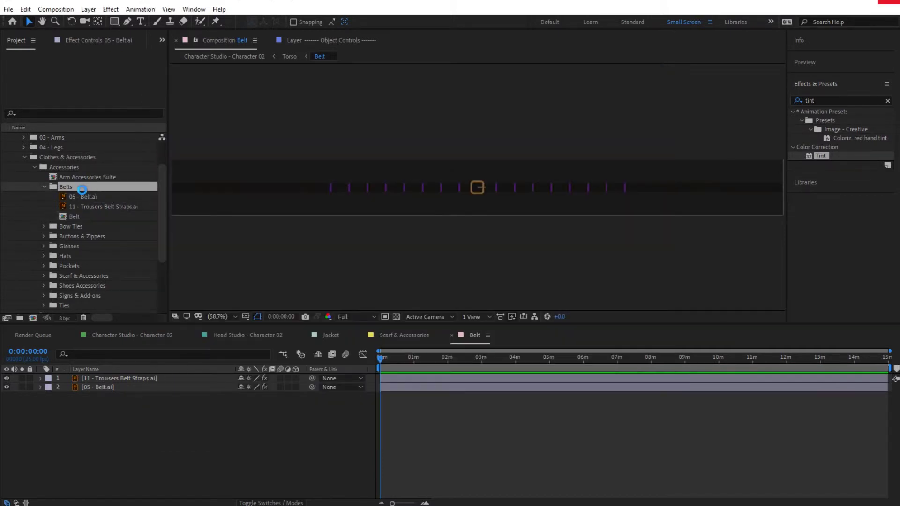
Replace the 05 - Belt layer in the Belt composition with 04 - Belt.ai and display its effect controls
{"action": "left_click", "coordinate": [89, 387]}
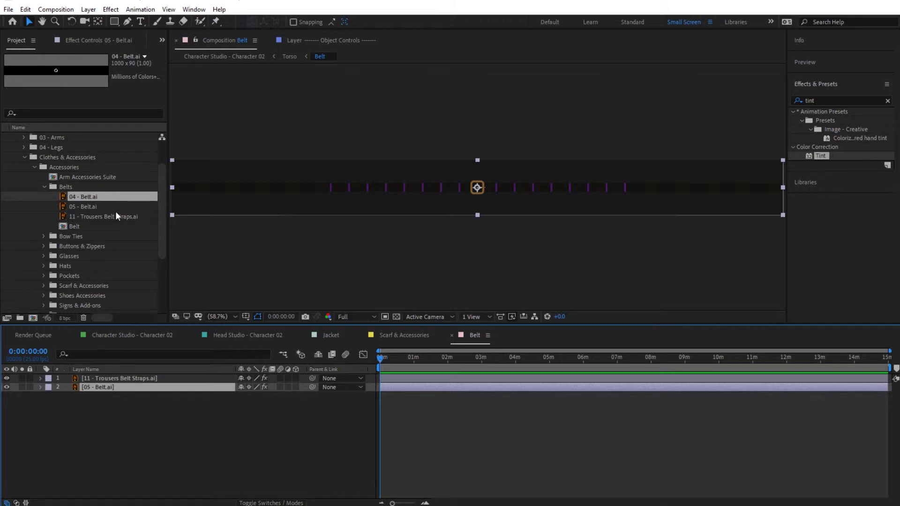
{"action": "left_click_drag", "start_coordinate": [82, 199], "coordinate": [105, 387]}
{"action": "left_click", "coordinate": [94, 41]}
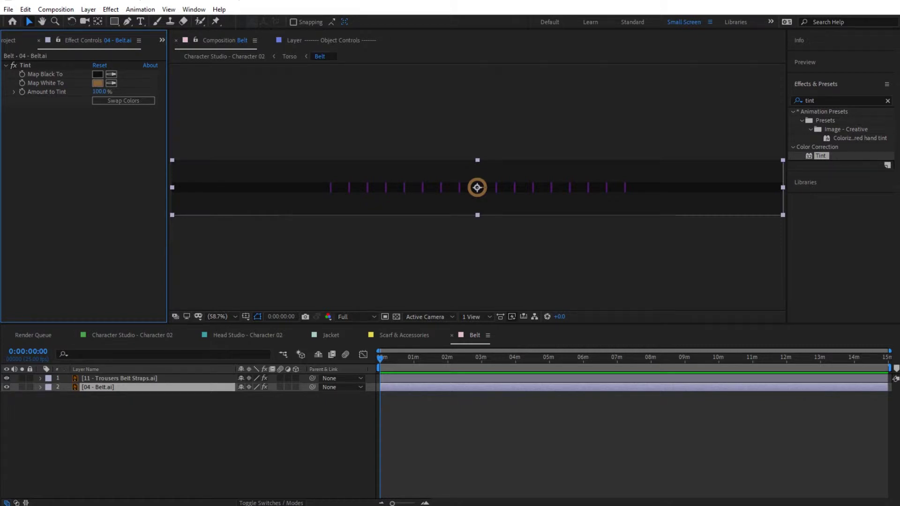
Set the belt's Tint Map White To colour to FF4614 and check it on the Character Studio - Character 02 composition
{"action": "left_click", "coordinate": [98, 83]}
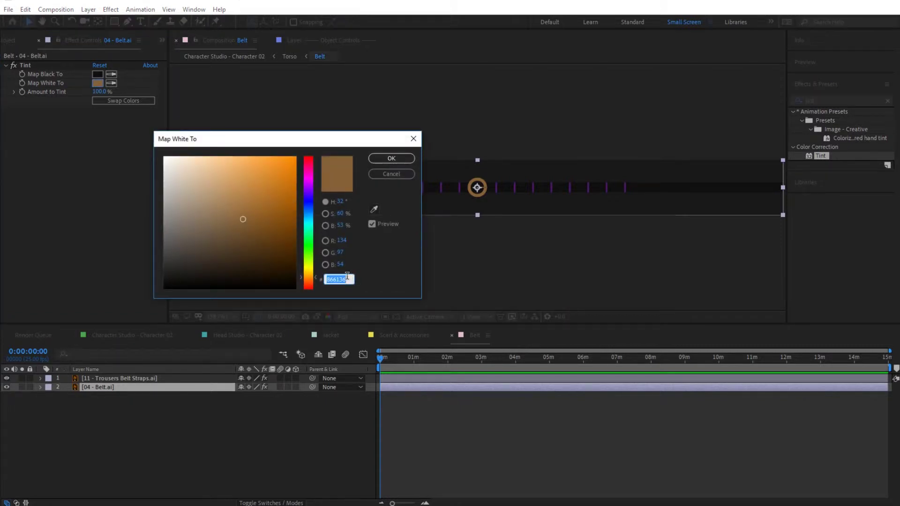
{"action": "type", "text": "FF4614"}
{"action": "left_click", "coordinate": [391, 158]}
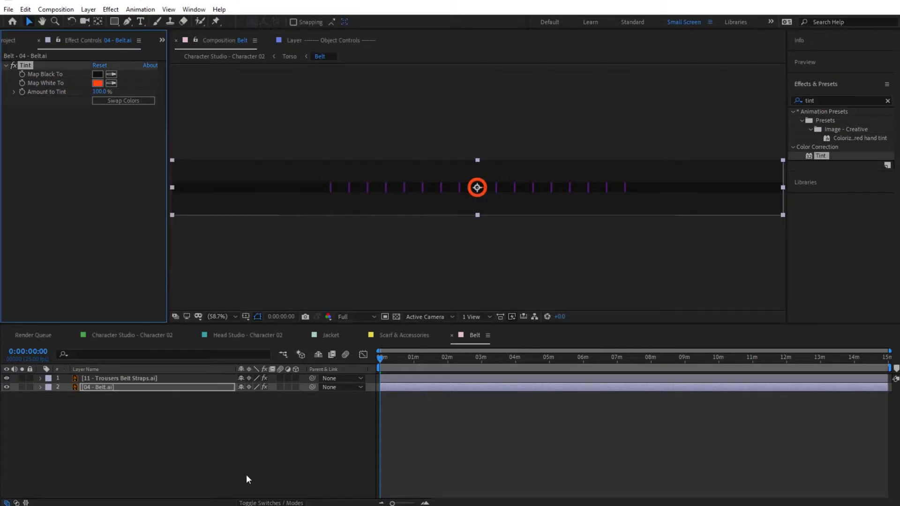
{"action": "left_click", "coordinate": [235, 455]}
{"action": "left_click", "coordinate": [229, 56]}
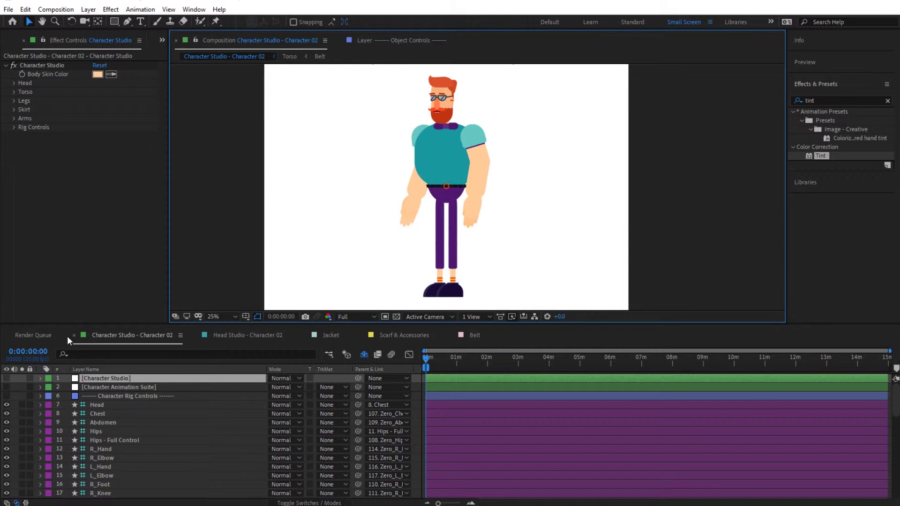
Collapse the project's Belts folder and open the Shirt composition from the Jackets & Shirts folder
{"action": "left_click", "coordinate": [162, 41]}
{"action": "left_click", "coordinate": [179, 58]}
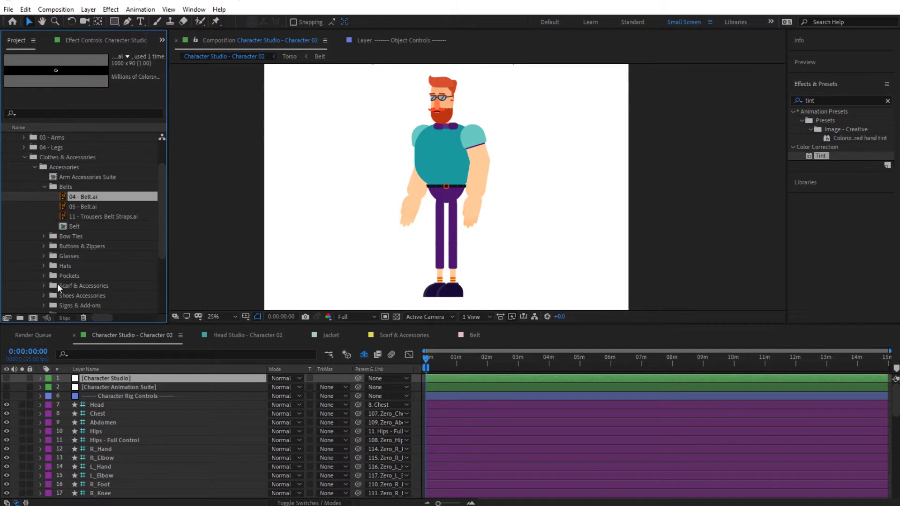
{"action": "left_click", "coordinate": [45, 186]}
{"action": "scroll", "coordinate": [66, 262], "scroll_direction": "down", "scroll_amount": 1}
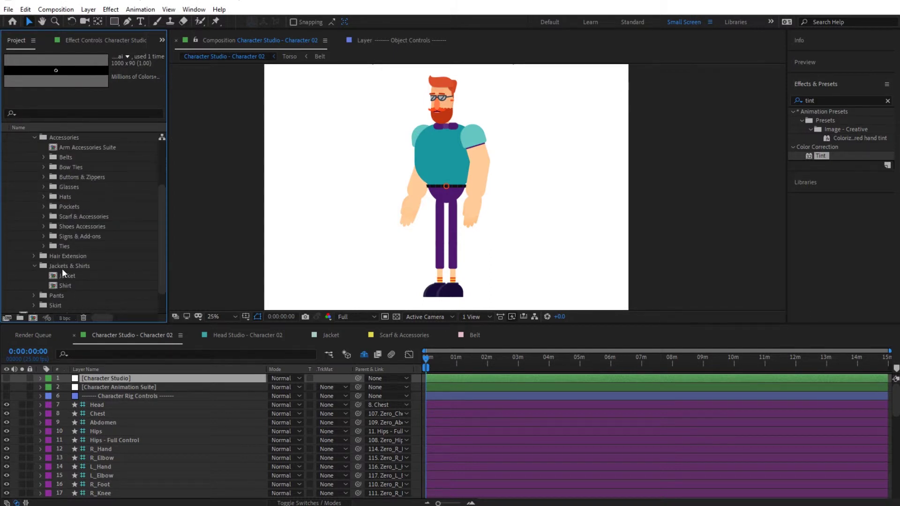
{"action": "left_click", "coordinate": [62, 269]}
{"action": "left_click", "coordinate": [58, 285]}
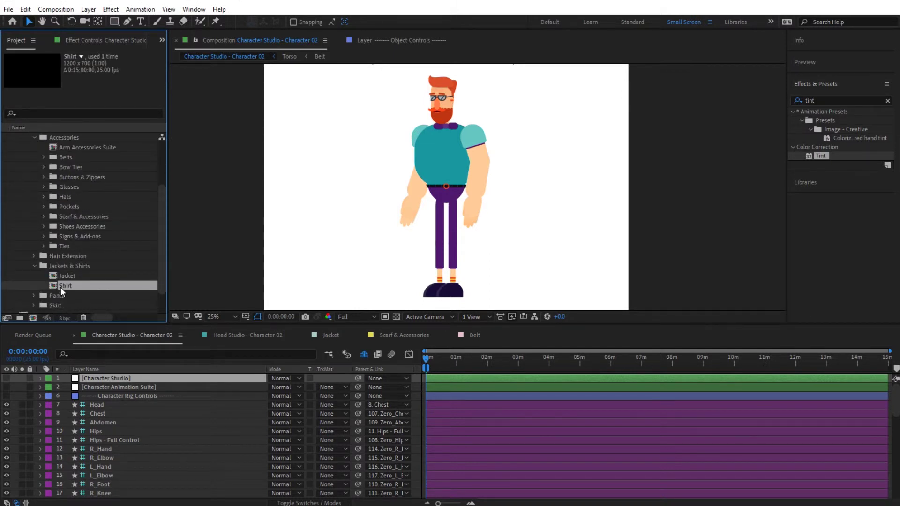
{"action": "double_click", "coordinate": [60, 288]}
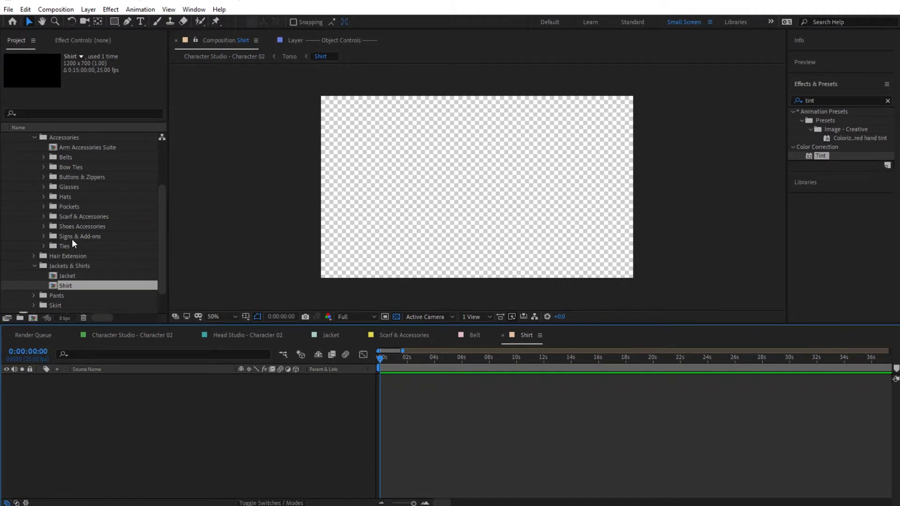
Switch to File Explorer, open the Accessories - Preview folder under Clothes and pick out the 14---Trousers-Straps.gif preview
{"action": "left_click", "coordinate": [71, 237]}
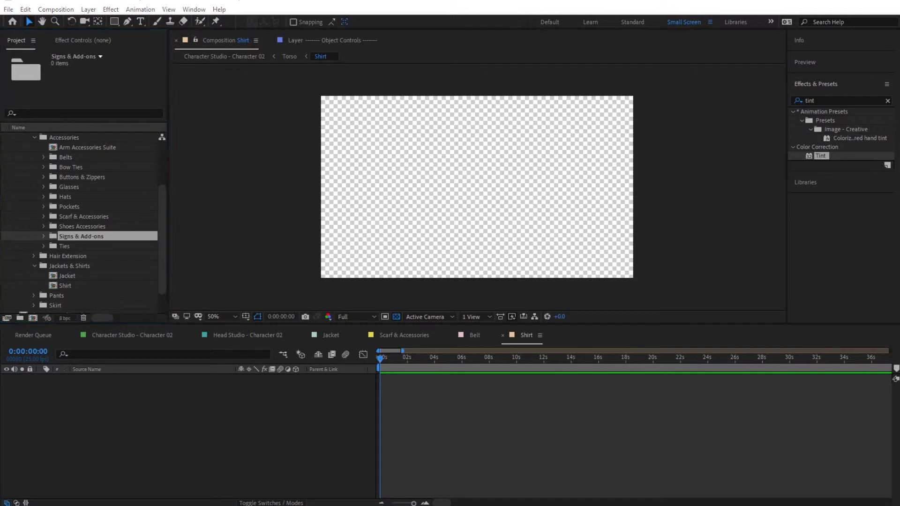
{"action": "key", "text": "alt+Tab"}
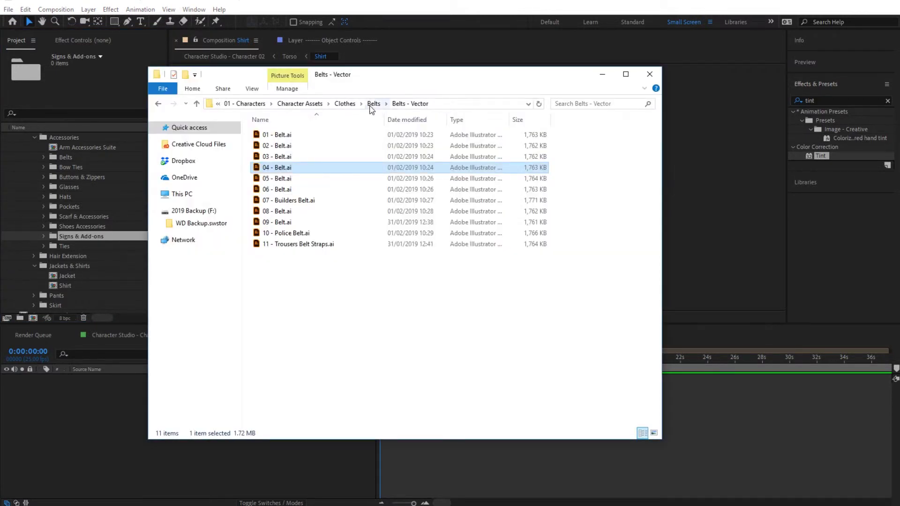
{"action": "left_click", "coordinate": [344, 105]}
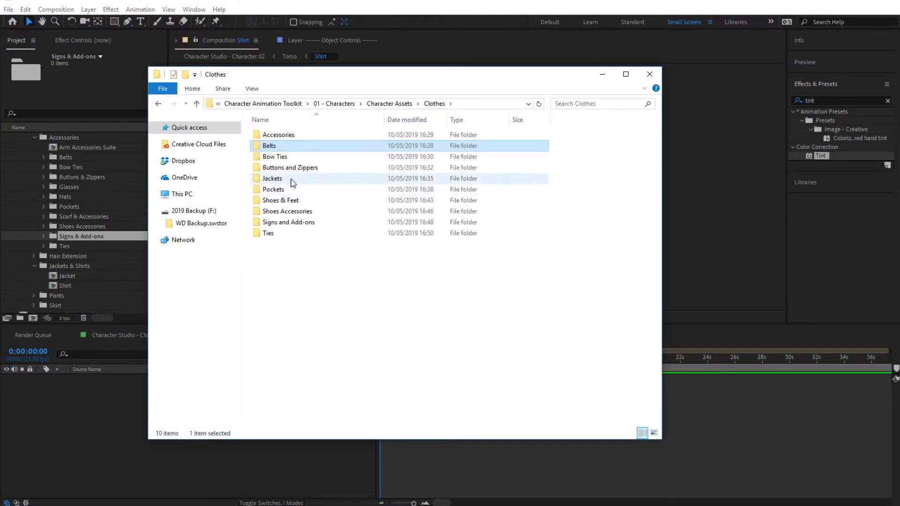
{"action": "double_click", "coordinate": [272, 135]}
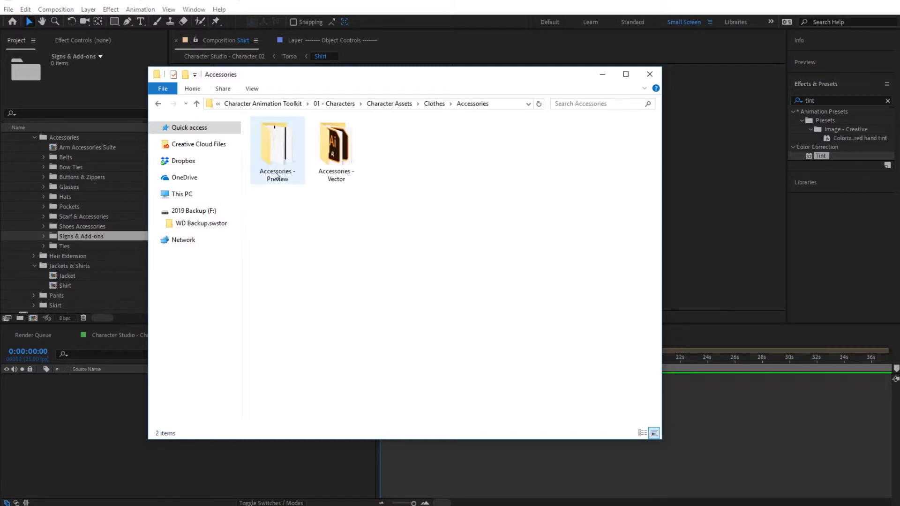
{"action": "double_click", "coordinate": [275, 170]}
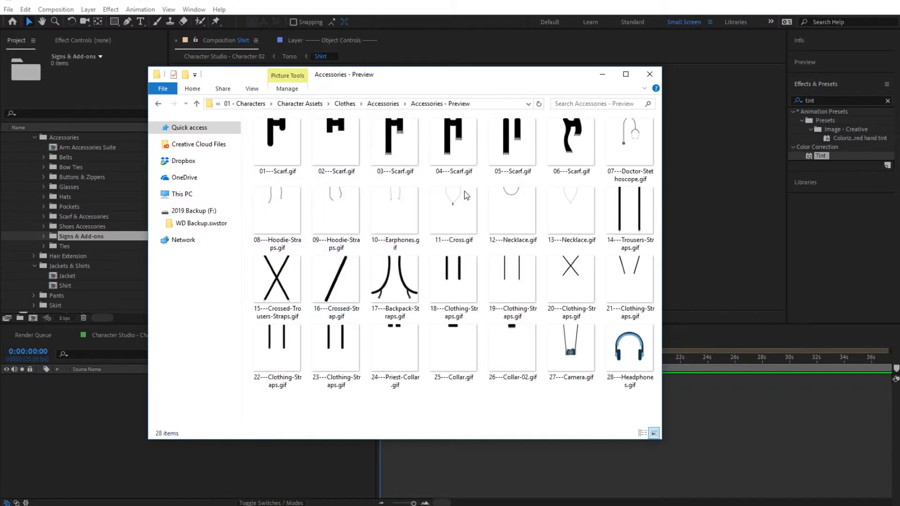
{"action": "left_click", "coordinate": [633, 218]}
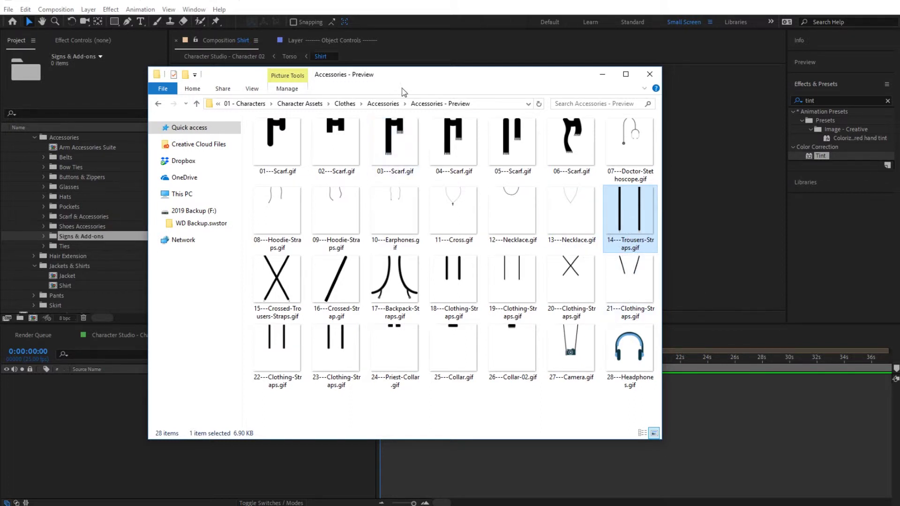
Import 14 - Trousers Straps.ai from the Accessories - Vector folder into the After Effects project's Accessories folder
{"action": "left_click", "coordinate": [383, 103]}
{"action": "left_click", "coordinate": [352, 163]}
{"action": "double_click", "coordinate": [352, 163]}
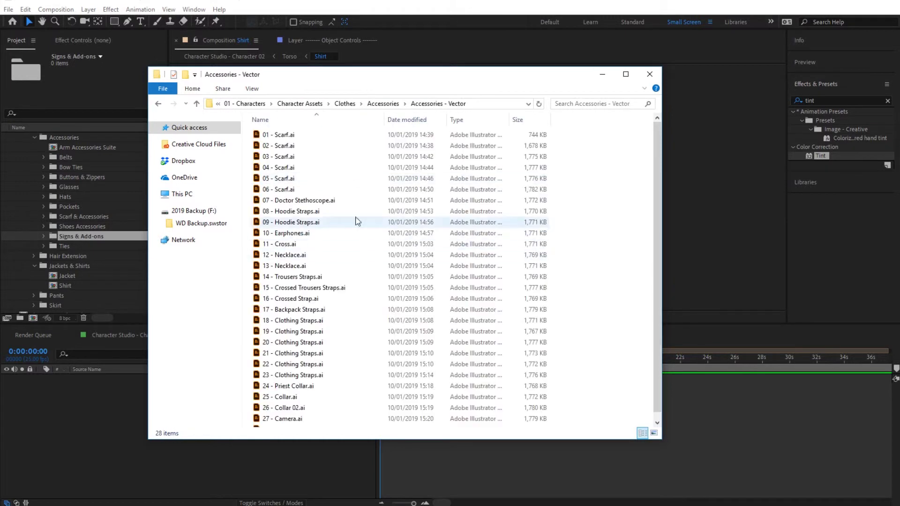
{"action": "left_click", "coordinate": [308, 278]}
{"action": "left_click_drag", "start_coordinate": [308, 278], "coordinate": [78, 140]}
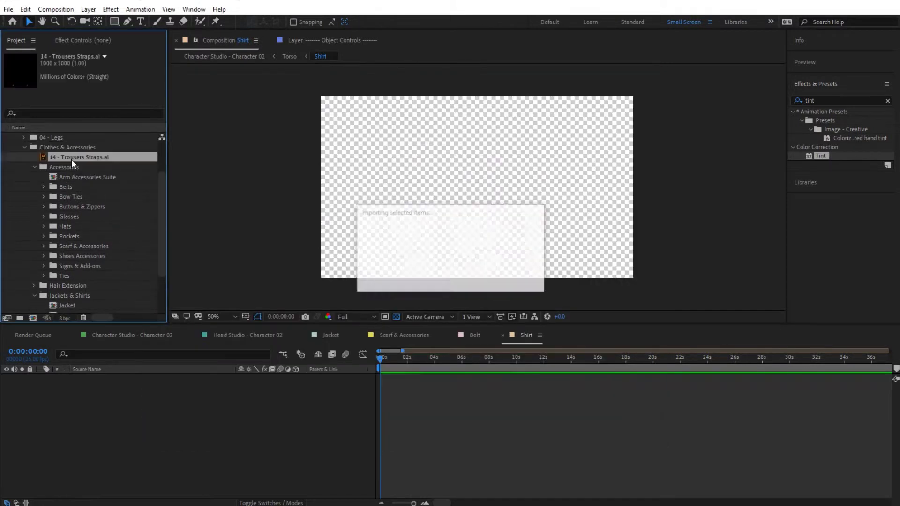
{"action": "left_click", "coordinate": [65, 167]}
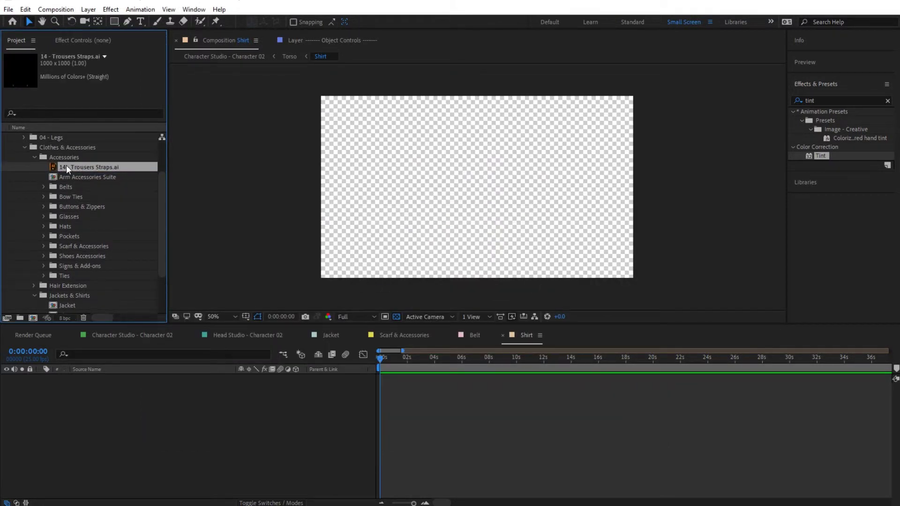
Add 14 - Trousers Straps.ai to the Shirt composition, scaled to 46% and moved up to the composition's upper edge
{"action": "left_click_drag", "start_coordinate": [66, 168], "coordinate": [179, 427]}
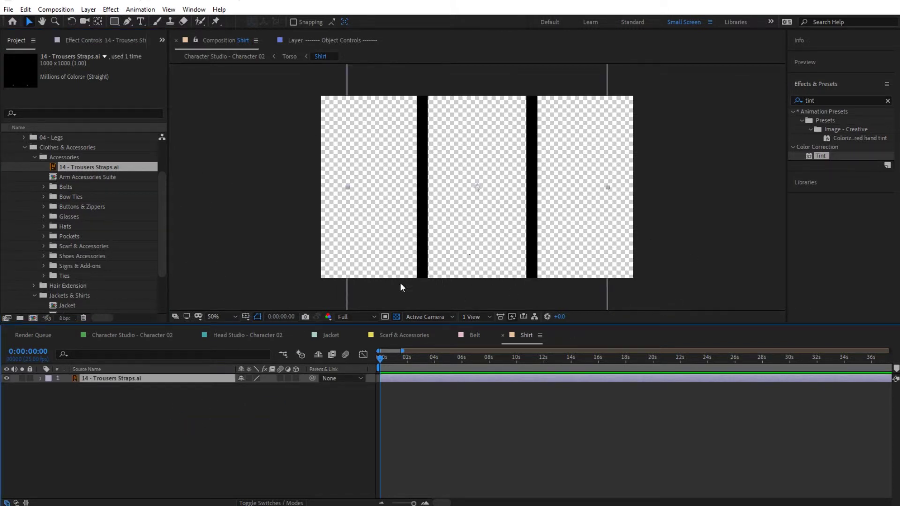
{"action": "key", "text": "s"}
{"action": "left_click_drag", "start_coordinate": [270, 390], "coordinate": [241, 387]}
{"action": "left_click_drag", "start_coordinate": [491, 196], "coordinate": [488, 165]}
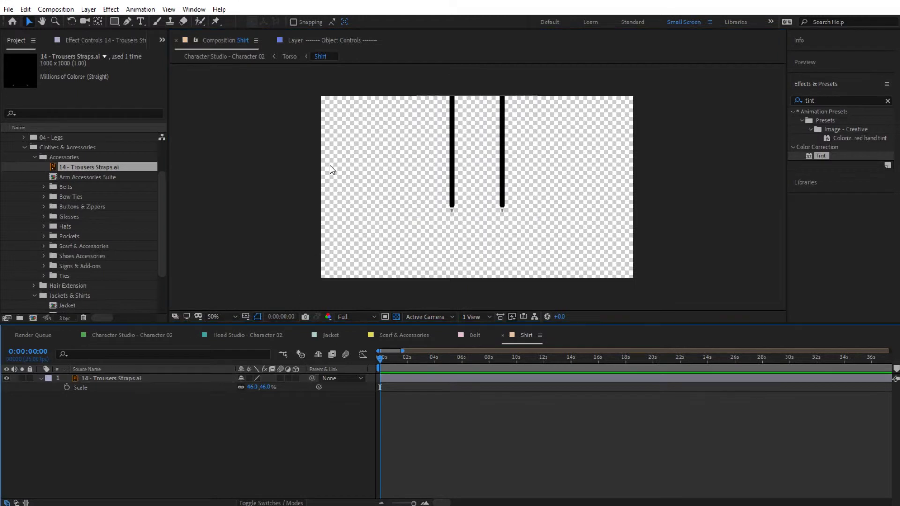
Check the straps in the Torso composition, then scale them to 62% in the Shirt composition and view them on the character
{"action": "left_click", "coordinate": [289, 57]}
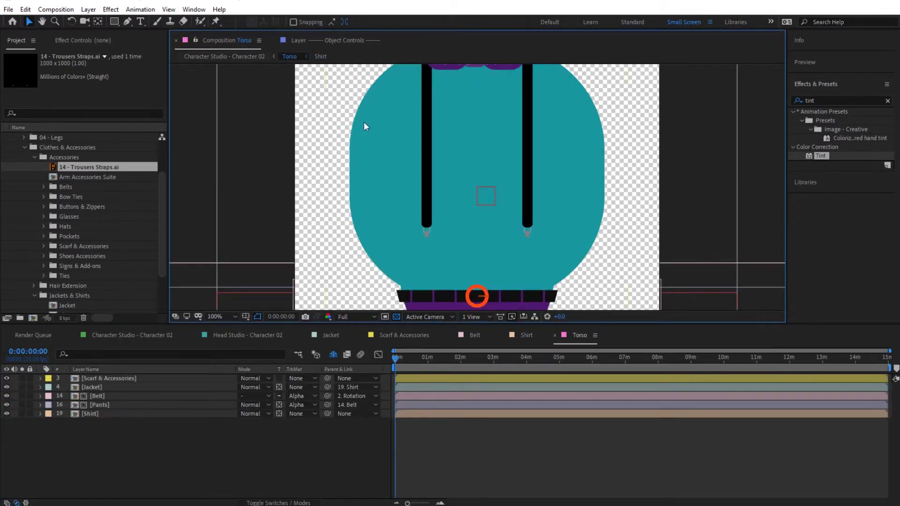
{"action": "left_click", "coordinate": [321, 57]}
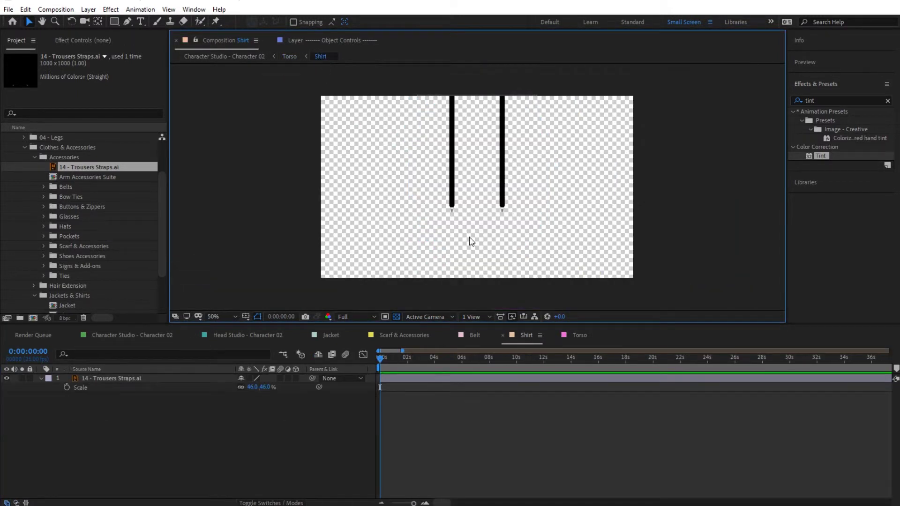
{"action": "left_click", "coordinate": [113, 378]}
{"action": "left_click_drag", "start_coordinate": [262, 392], "coordinate": [269, 392]}
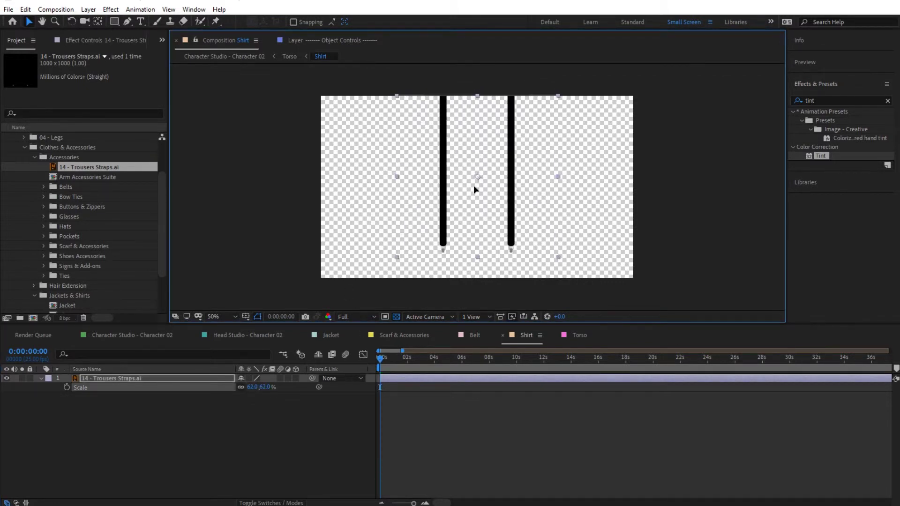
{"action": "left_click", "coordinate": [235, 57]}
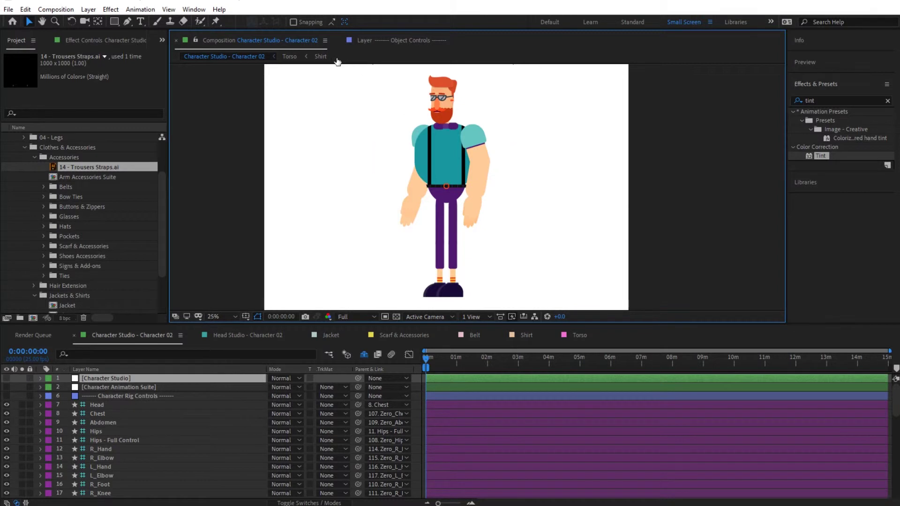
Reduce the Trousers Straps layer's scale to 54% in the Shirt composition and check the fit on the character
{"action": "left_click", "coordinate": [321, 57]}
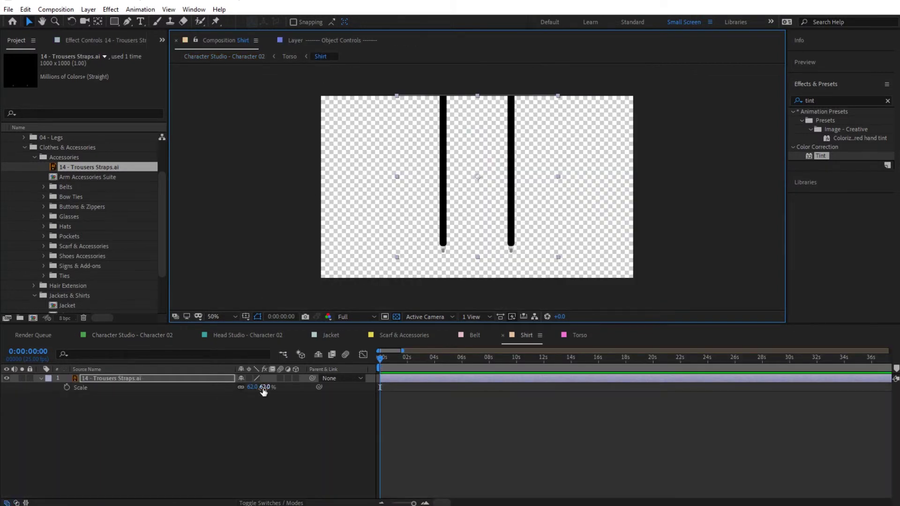
{"action": "left_click_drag", "start_coordinate": [264, 387], "coordinate": [256, 388]}
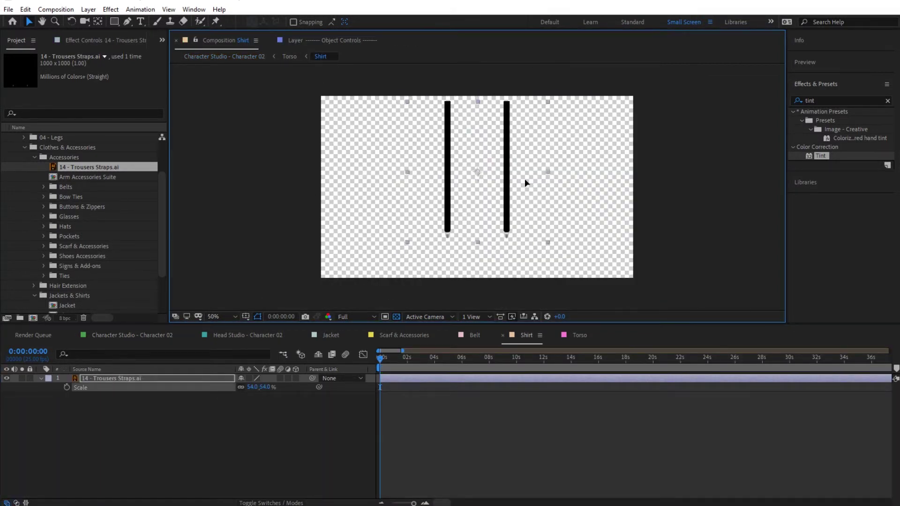
{"action": "left_click", "coordinate": [225, 58]}
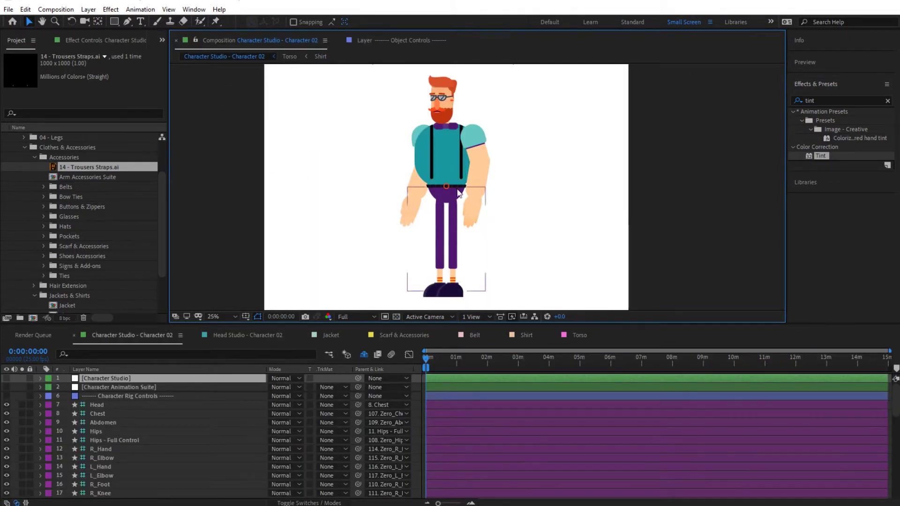
Set the Trousers Straps layer's scale to 55%, nudge it slightly upward and check the fit on the character
{"action": "left_click", "coordinate": [320, 56]}
{"action": "left_click", "coordinate": [265, 387]}
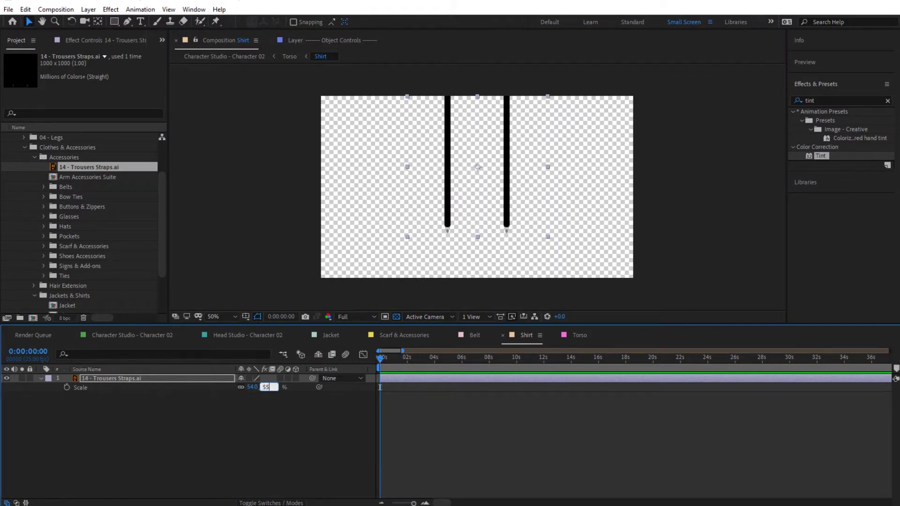
{"action": "key", "text": "Return"}
{"action": "left_click", "coordinate": [503, 159]}
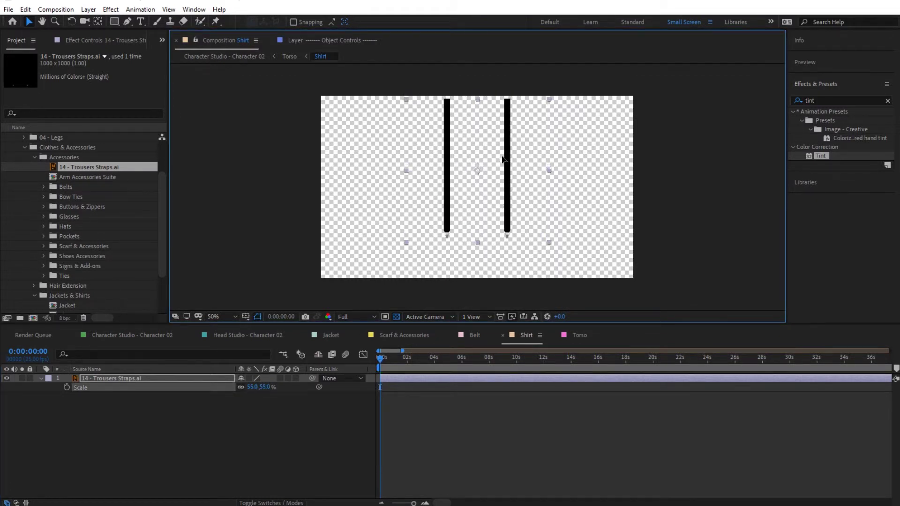
{"action": "left_click_drag", "start_coordinate": [502, 159], "coordinate": [502, 157]}
{"action": "left_click", "coordinate": [337, 87]}
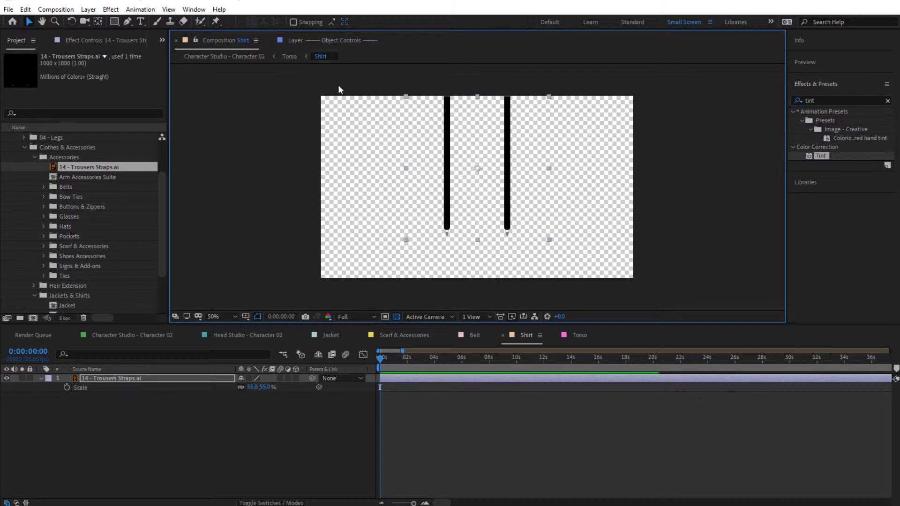
{"action": "left_click", "coordinate": [225, 56]}
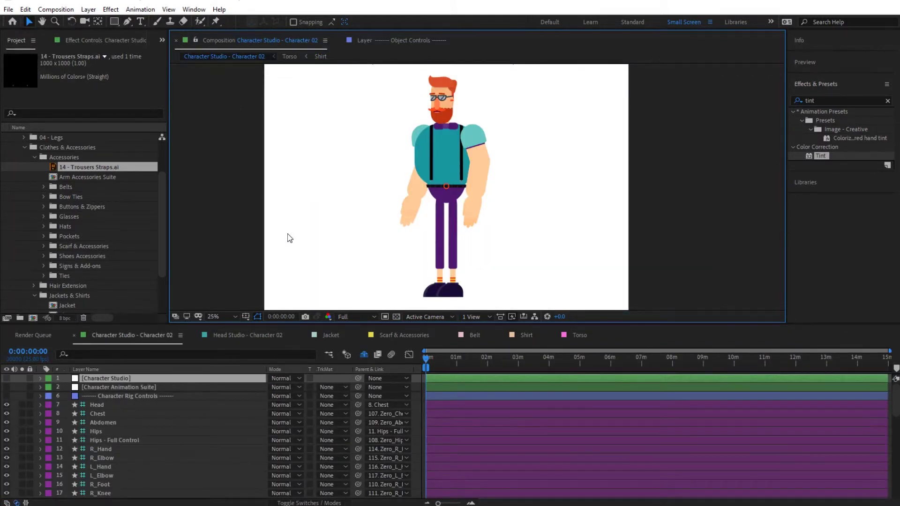
Tint the Trousers Straps layer in the Shirt composition, mapping black to 4E186E, and check the result on the character
{"action": "key", "text": "period"}
{"action": "scroll", "coordinate": [469, 208], "scroll_direction": "up", "scroll_amount": 5}
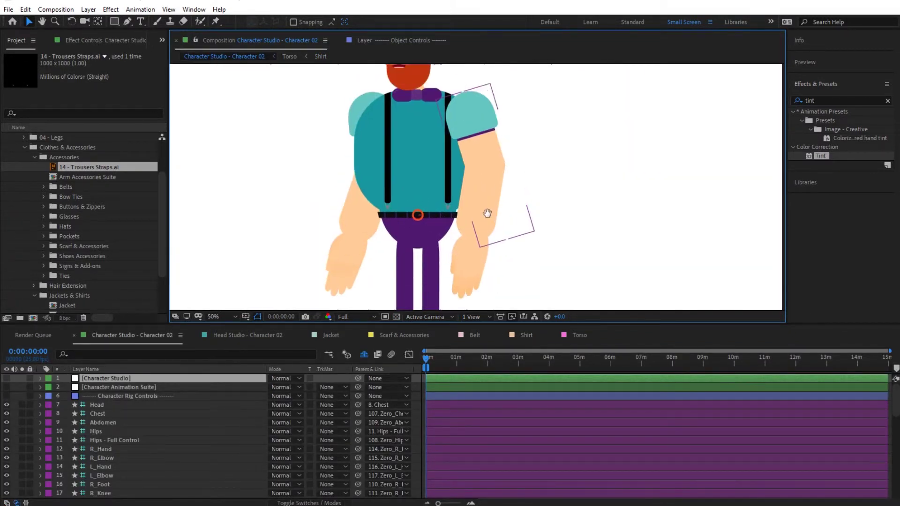
{"action": "left_click", "coordinate": [319, 57]}
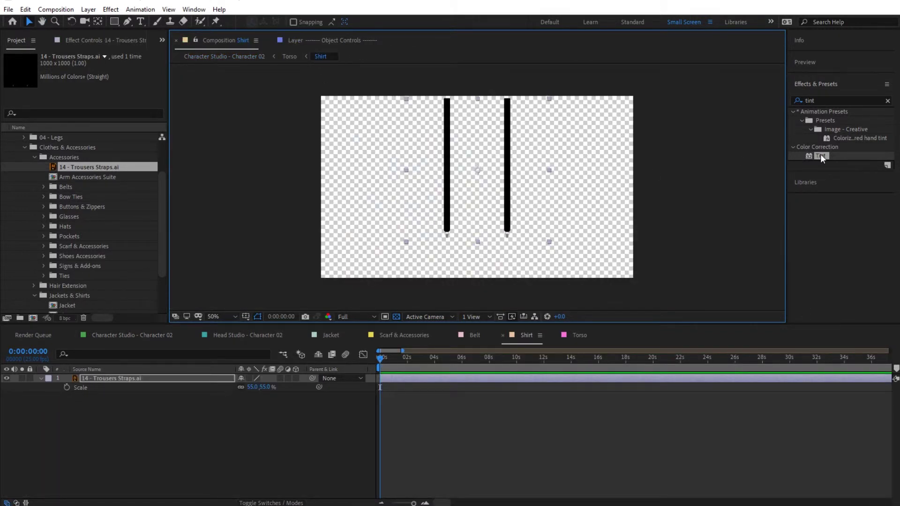
{"action": "left_click_drag", "start_coordinate": [823, 154], "coordinate": [127, 382]}
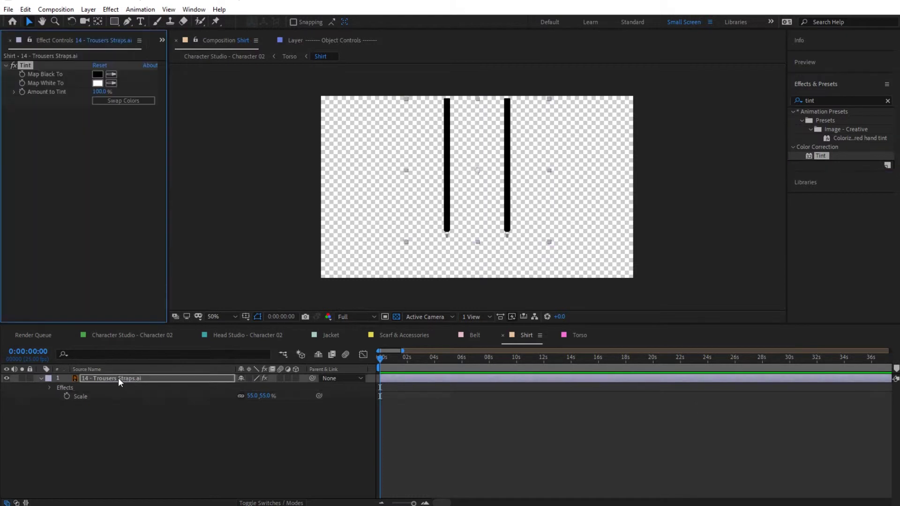
{"action": "left_click", "coordinate": [98, 74]}
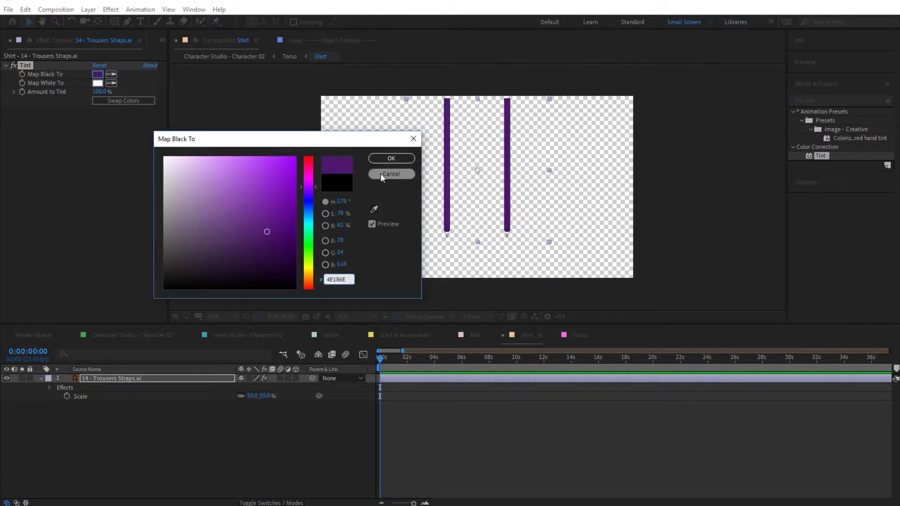
{"action": "left_click", "coordinate": [389, 158]}
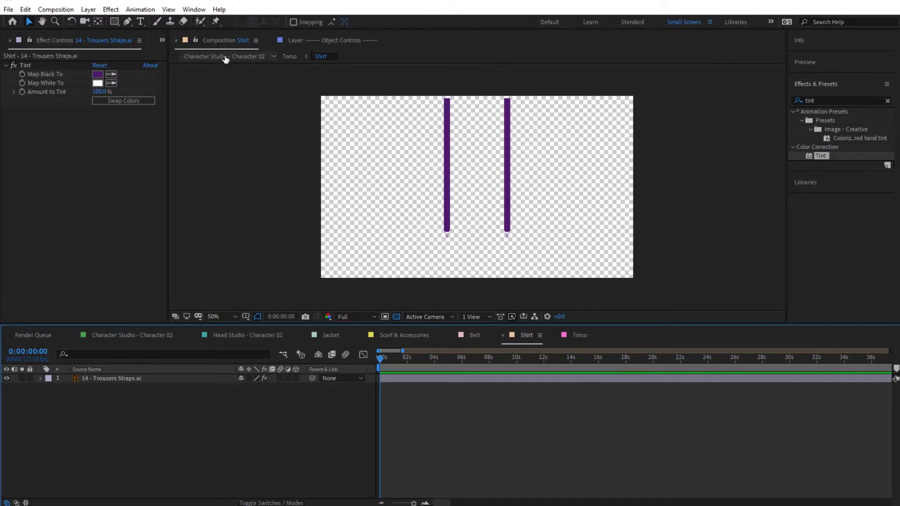
{"action": "left_click", "coordinate": [225, 57]}
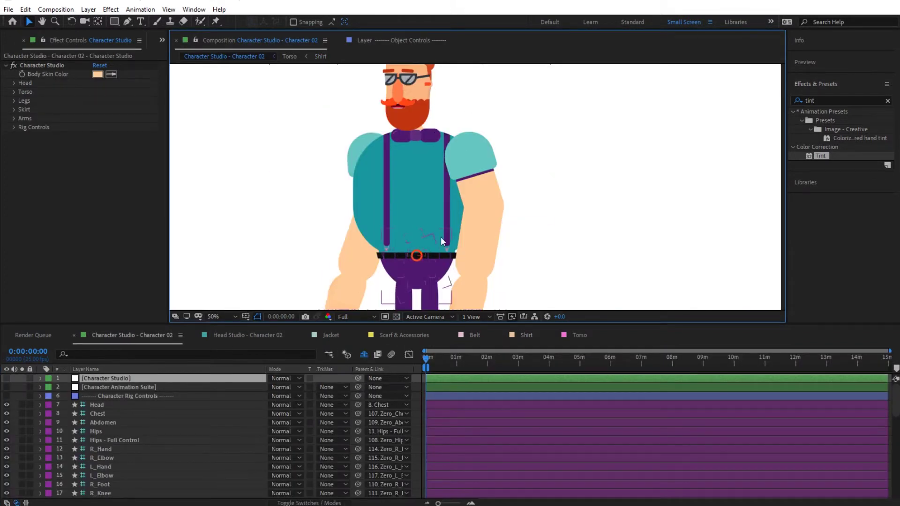
{"action": "key", "text": "comma"}
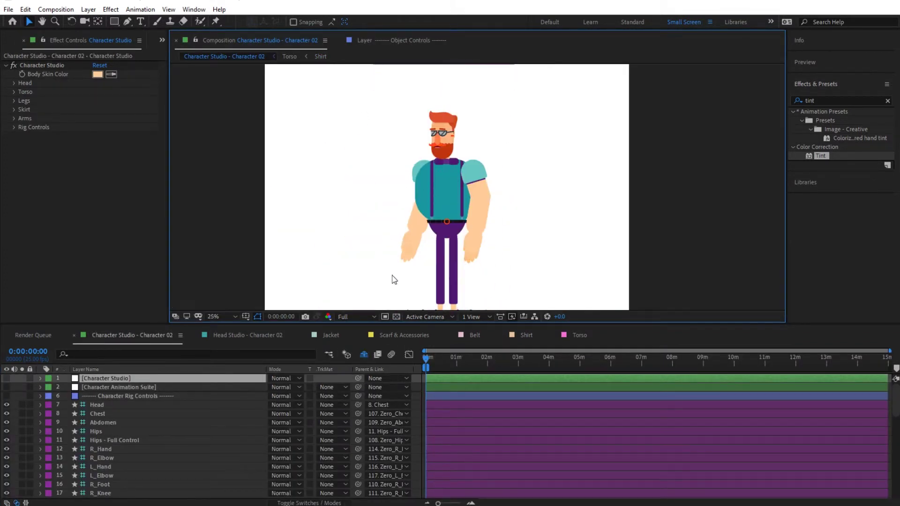
{"action": "left_click_drag", "start_coordinate": [368, 280], "coordinate": [347, 230]}
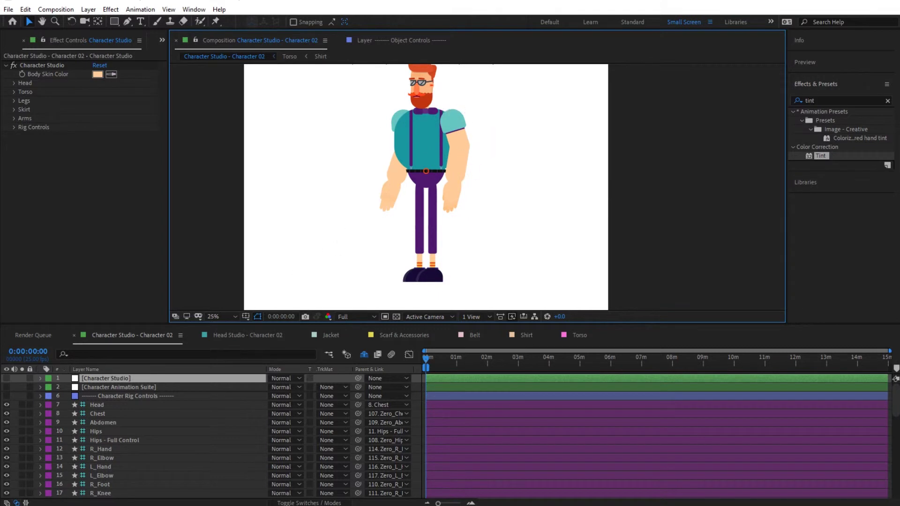
Open the Jacket composition and select the Jacket item in the project's Jackets & Shirts folder
{"action": "left_click", "coordinate": [329, 335]}
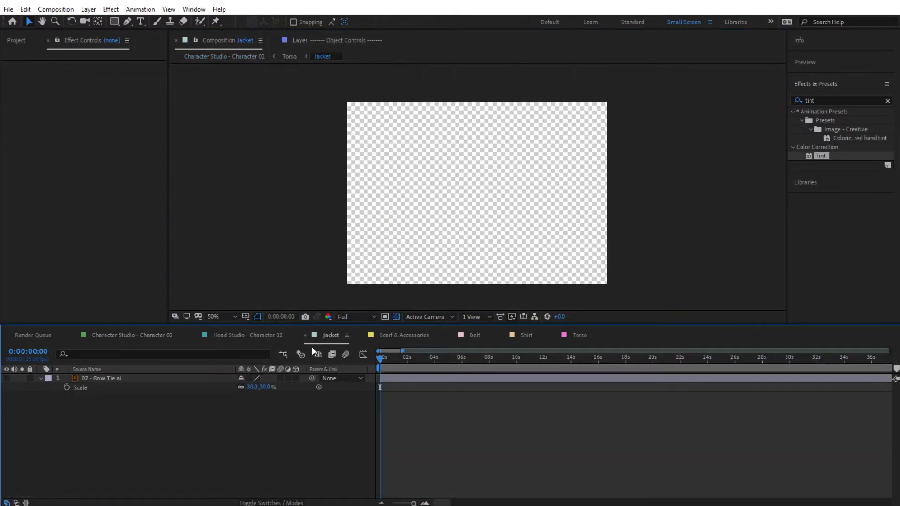
{"action": "left_click", "coordinate": [17, 41]}
{"action": "scroll", "coordinate": [73, 263], "scroll_direction": "down", "scroll_amount": 3}
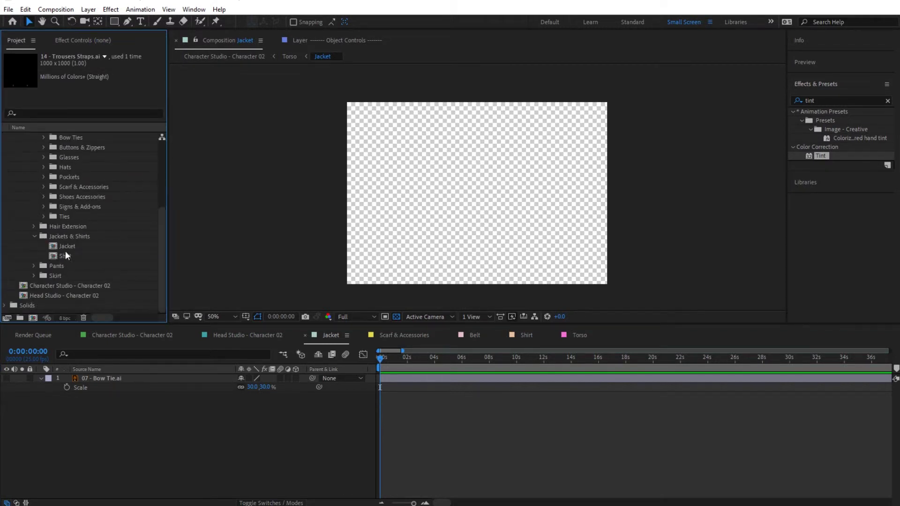
{"action": "left_click", "coordinate": [67, 246]}
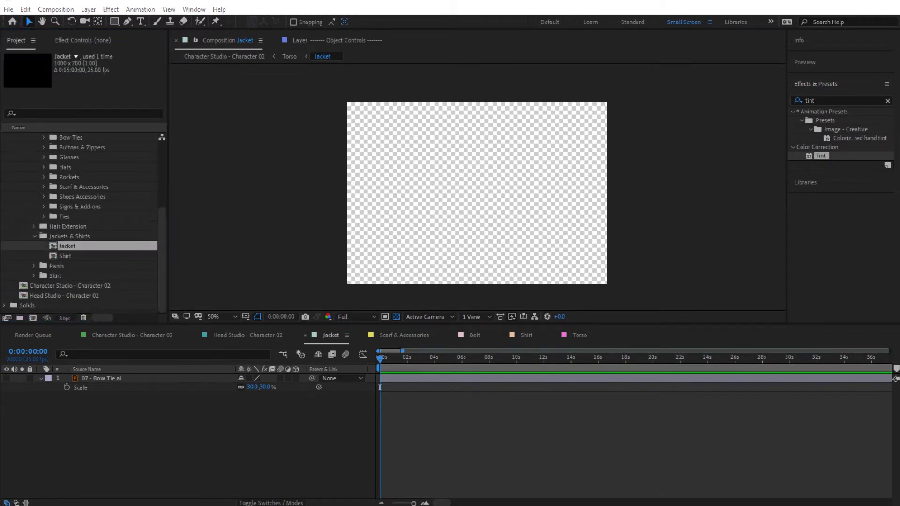
Switch to File Explorer and look through the Jackets - Preview images from 01 Blazer to 18 Jacket
{"action": "key", "text": "alt+Tab"}
{"action": "left_click", "coordinate": [346, 103]}
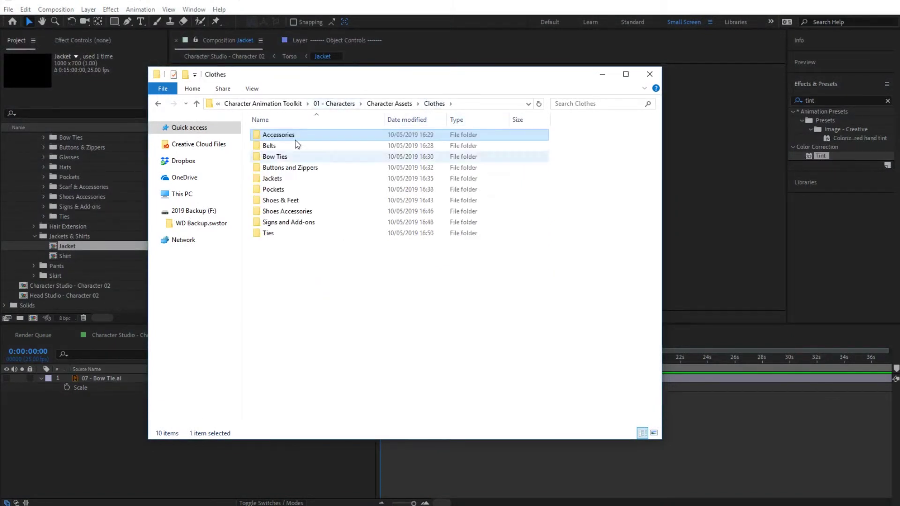
{"action": "double_click", "coordinate": [268, 179]}
{"action": "double_click", "coordinate": [290, 135]}
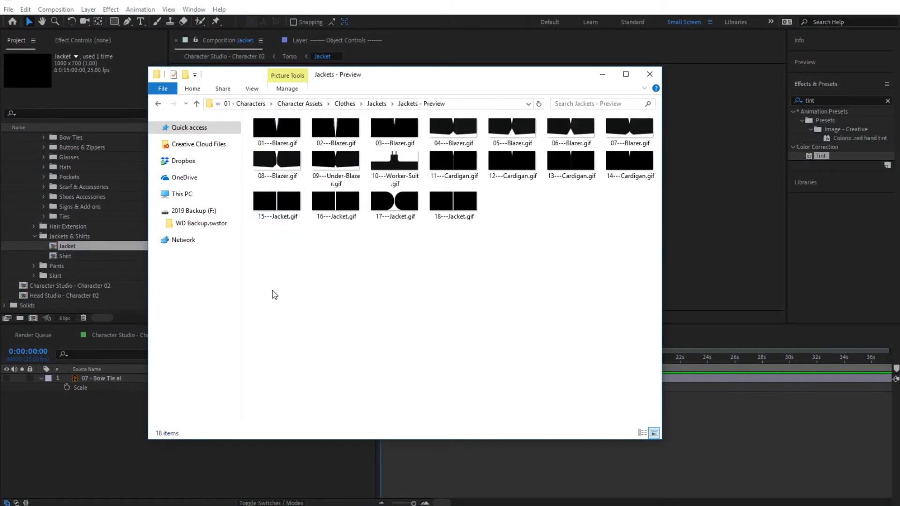
{"action": "double_click", "coordinate": [276, 134]}
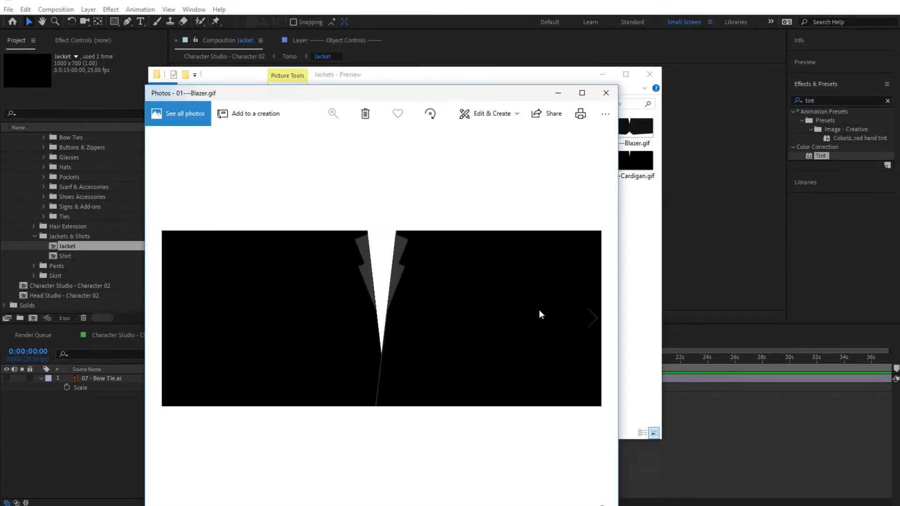
{"action": "left_click", "coordinate": [587, 324]}
{"action": "left_click", "coordinate": [588, 323]}
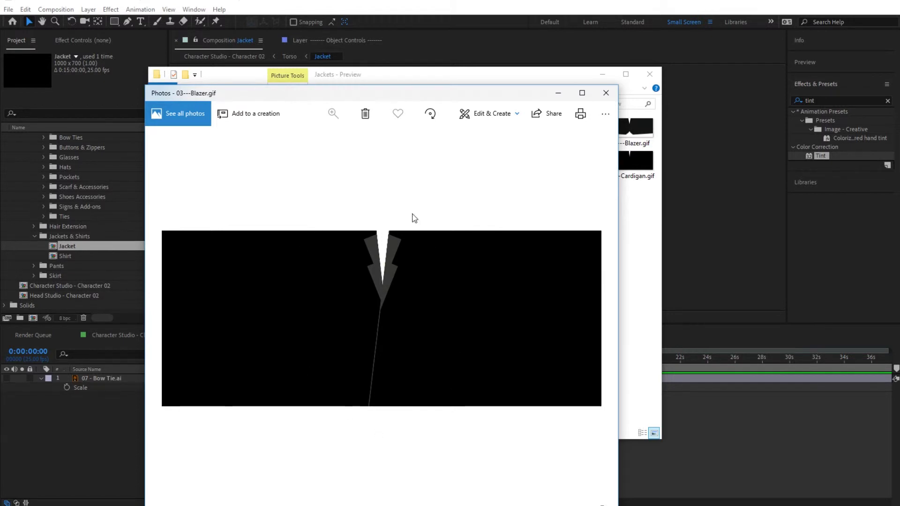
{"action": "left_click", "coordinate": [593, 318]}
{"action": "left_click", "coordinate": [594, 318]}
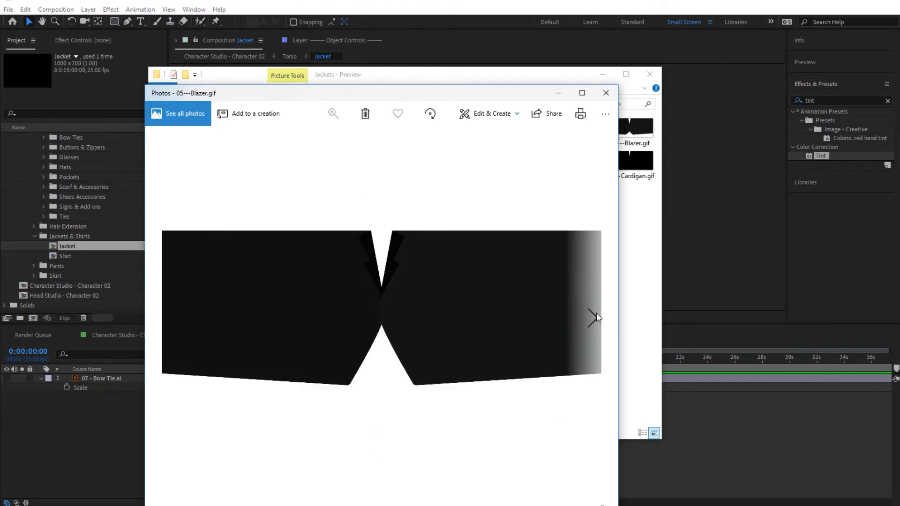
{"action": "left_click", "coordinate": [594, 318]}
{"action": "left_click", "coordinate": [594, 318]}
{"action": "left_click", "coordinate": [594, 318]}
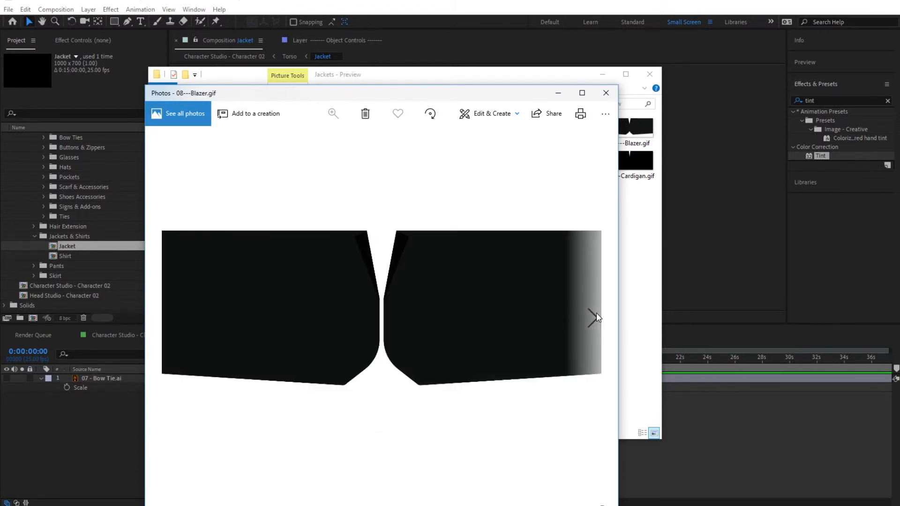
{"action": "left_click", "coordinate": [593, 318]}
{"action": "left_click", "coordinate": [594, 318]}
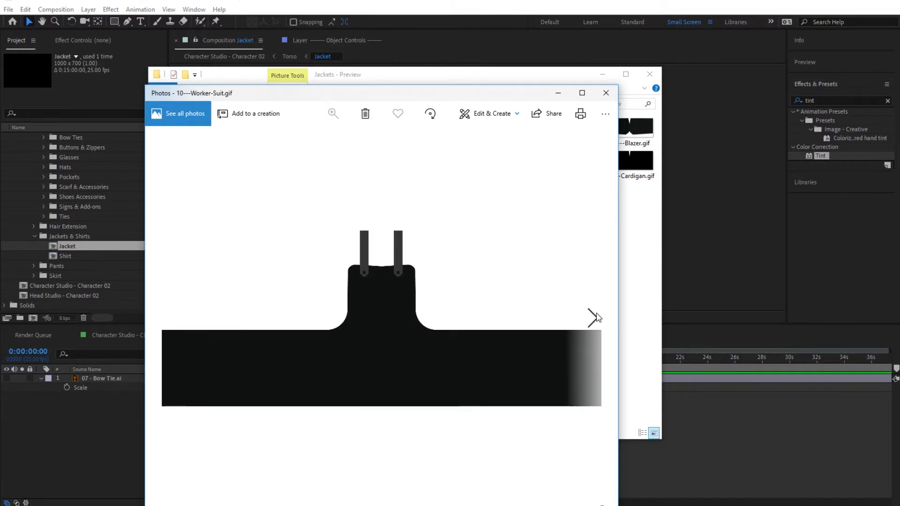
{"action": "left_click", "coordinate": [594, 318]}
{"action": "left_click", "coordinate": [594, 318]}
{"action": "left_click", "coordinate": [594, 318]}
{"action": "left_click", "coordinate": [593, 318]}
{"action": "left_click", "coordinate": [593, 318]}
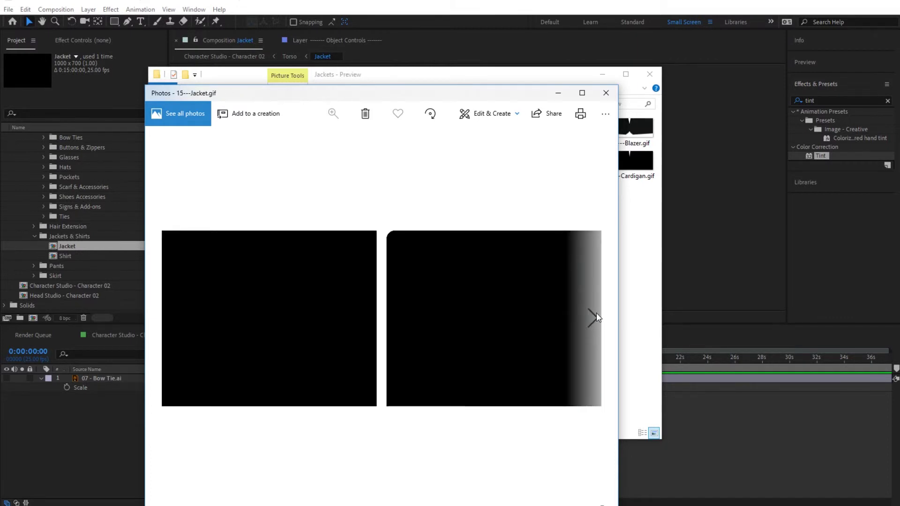
{"action": "left_click", "coordinate": [597, 316]}
{"action": "left_click", "coordinate": [596, 315]}
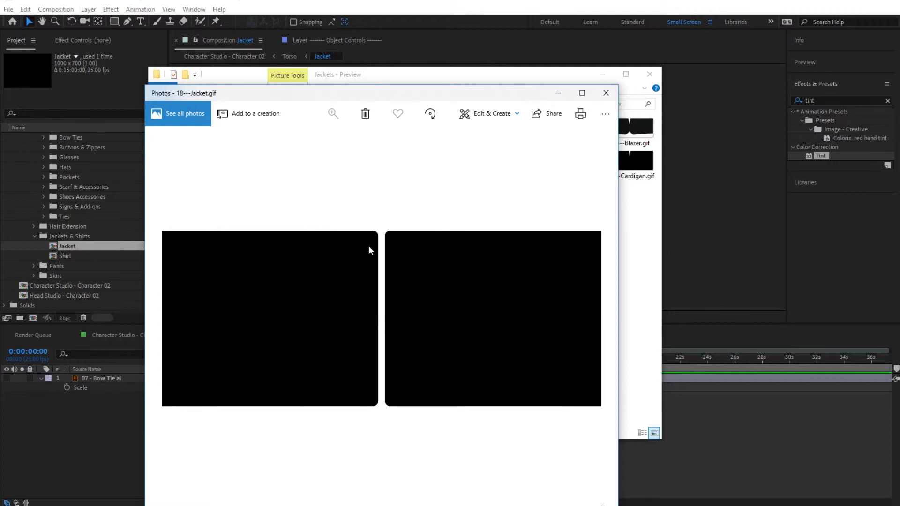
{"action": "left_click", "coordinate": [605, 93]}
Add 18 - Jacket.ai from the Jackets - Vector folder below the bow tie in the Jacket composition, scale it to 61% and view the character
{"action": "left_click", "coordinate": [378, 106]}
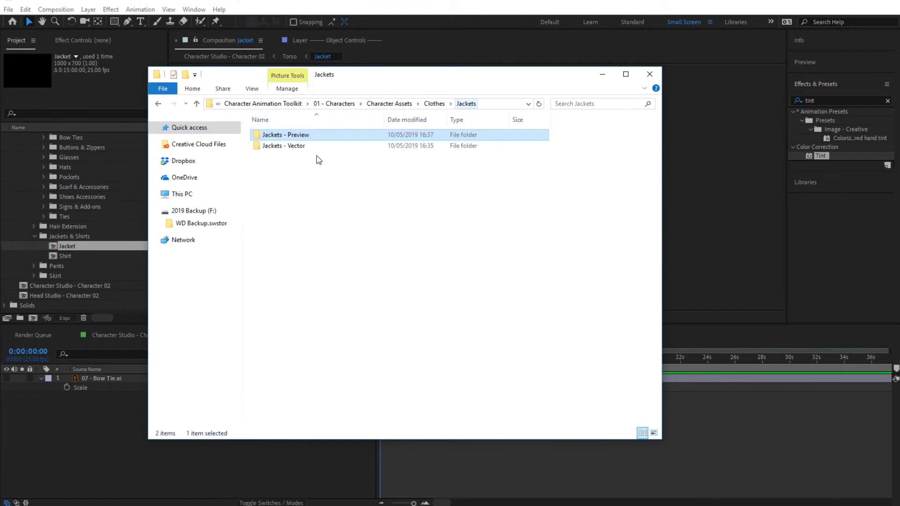
{"action": "double_click", "coordinate": [281, 148]}
{"action": "left_click", "coordinate": [305, 322]}
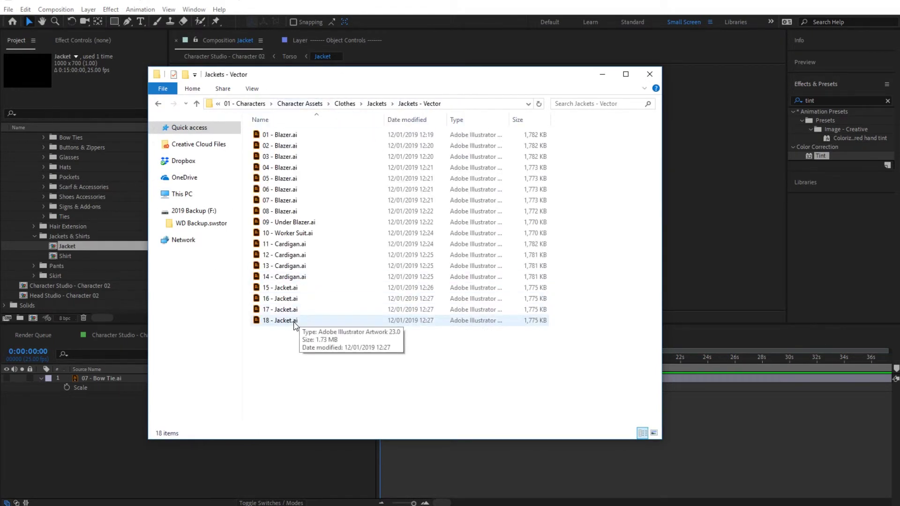
{"action": "left_click_drag", "start_coordinate": [286, 323], "coordinate": [156, 403]}
{"action": "key", "text": "s"}
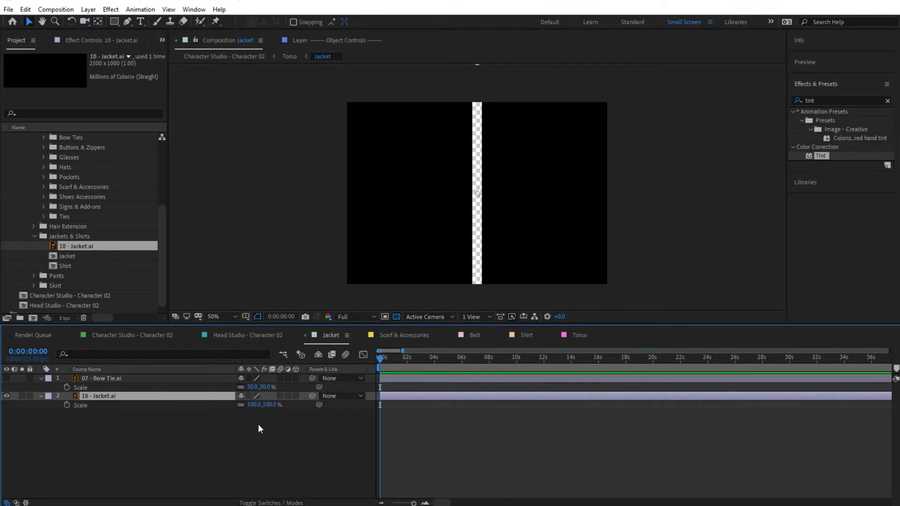
{"action": "left_click_drag", "start_coordinate": [266, 406], "coordinate": [265, 449]}
{"action": "left_click", "coordinate": [264, 455]}
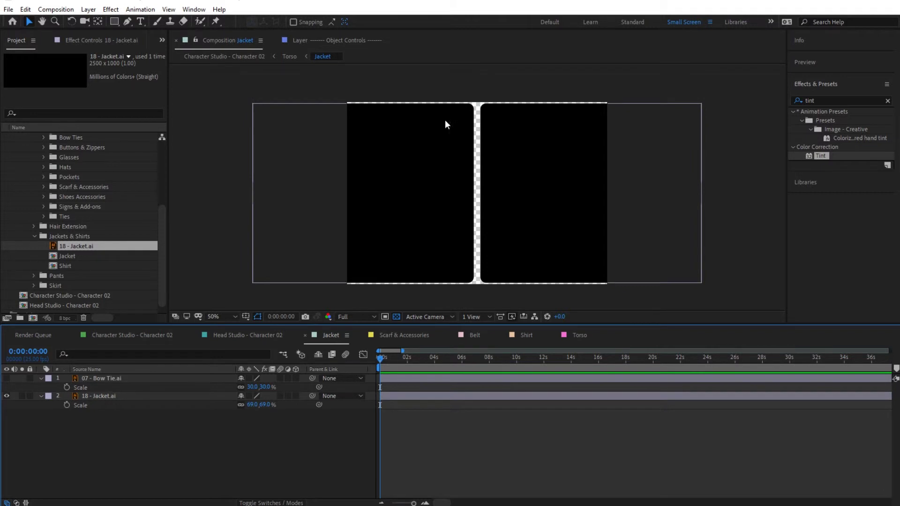
{"action": "left_click_drag", "start_coordinate": [262, 410], "coordinate": [263, 386]}
{"action": "left_click", "coordinate": [217, 56]}
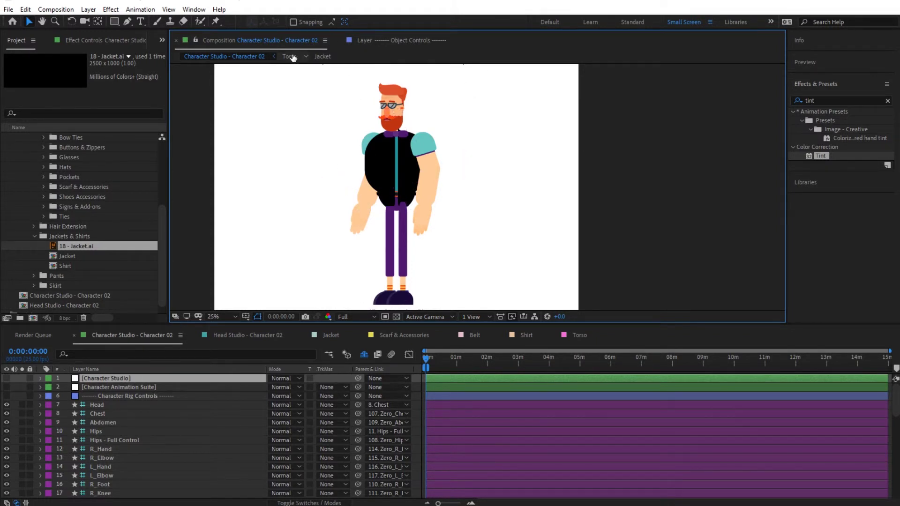
Reduce the jacket layer's scale further in the Jacket composition and inspect the fit on the character up close
{"action": "left_click", "coordinate": [323, 56]}
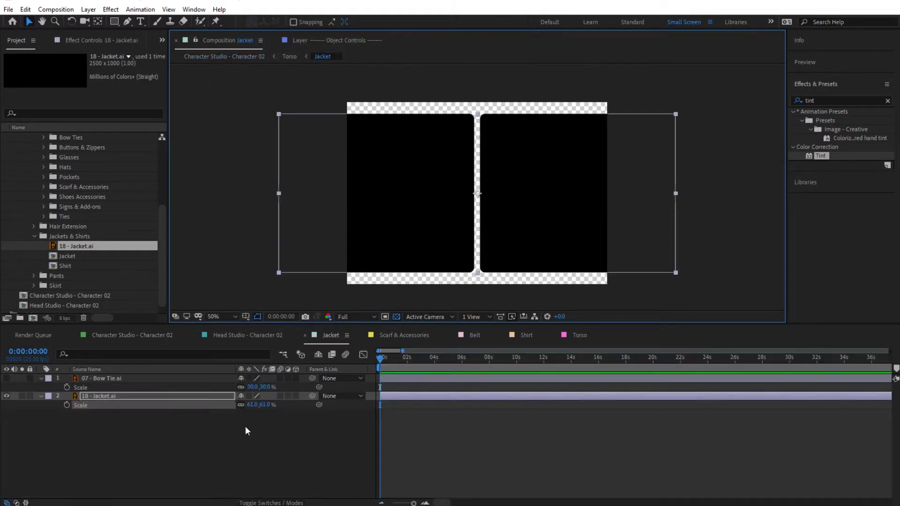
{"action": "left_click_drag", "start_coordinate": [263, 410], "coordinate": [253, 406]}
{"action": "left_click", "coordinate": [243, 57]}
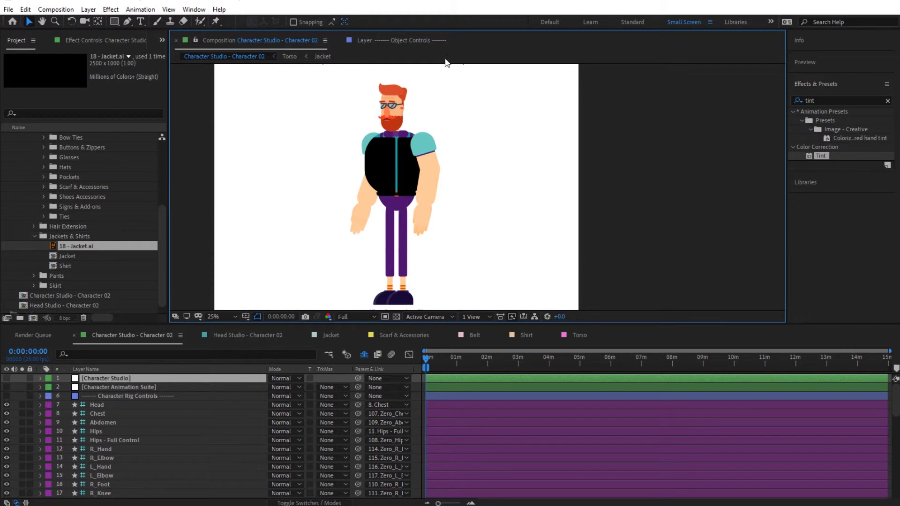
{"action": "key", "text": "period"}
{"action": "key", "text": "period"}
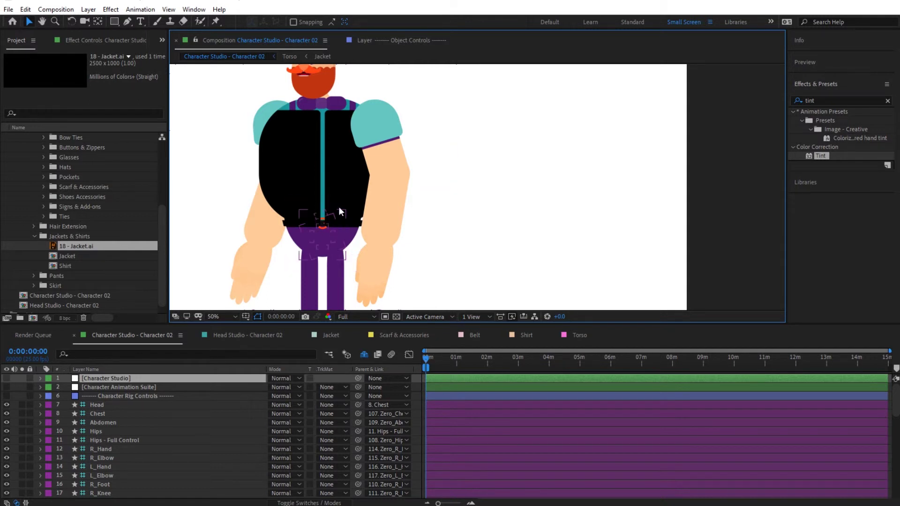
Set the jacket layer's scale to 50%, move it slightly upward and check the fit in the Torso and character compositions
{"action": "left_click", "coordinate": [321, 60]}
{"action": "left_click", "coordinate": [253, 404]}
{"action": "type", "text": "50"}
{"action": "key", "text": "Return"}
{"action": "left_click_drag", "start_coordinate": [452, 209], "coordinate": [452, 203]}
{"action": "left_click", "coordinate": [289, 56]}
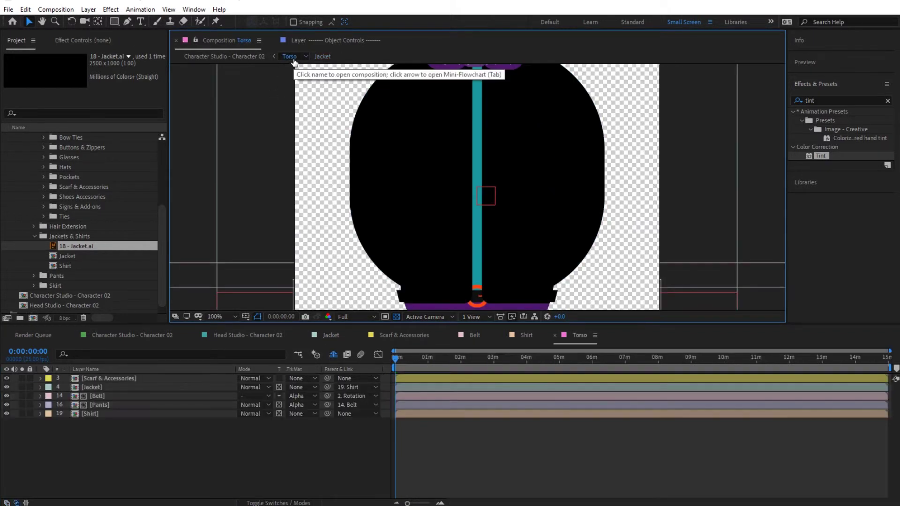
{"action": "left_click", "coordinate": [225, 57]}
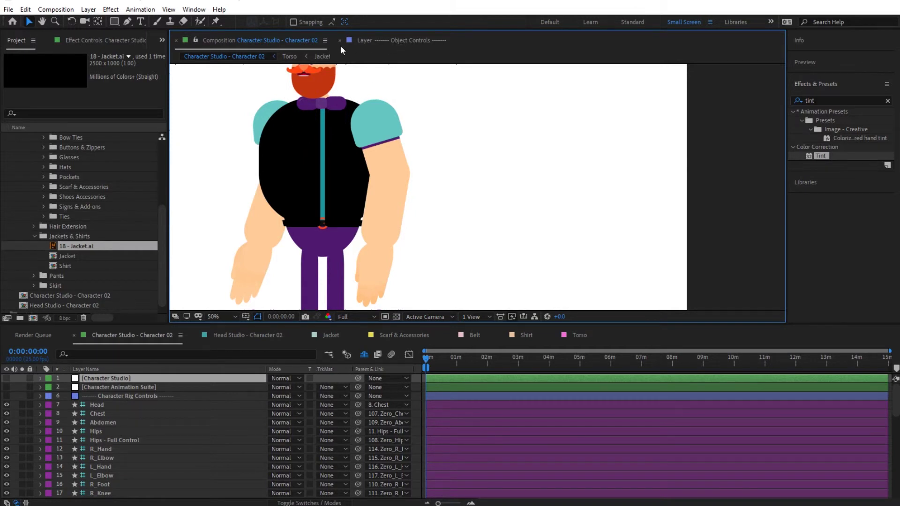
Set the jacket layer's scale to 45%, shift it slightly upward and check the fit on the character
{"action": "left_click", "coordinate": [324, 56]}
{"action": "left_click", "coordinate": [265, 405]}
{"action": "type", "text": "45"}
{"action": "key", "text": "Return"}
{"action": "left_click", "coordinate": [235, 56]}
{"action": "left_click", "coordinate": [324, 57]}
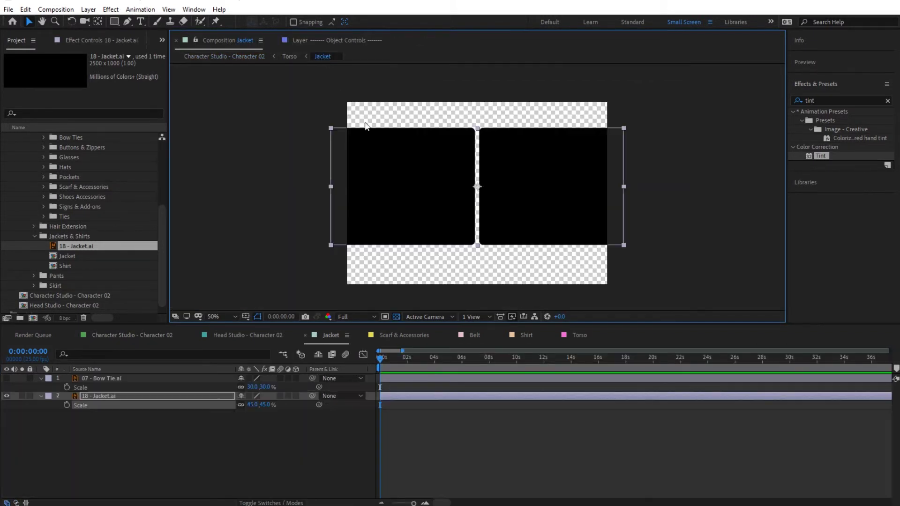
{"action": "left_click", "coordinate": [221, 56]}
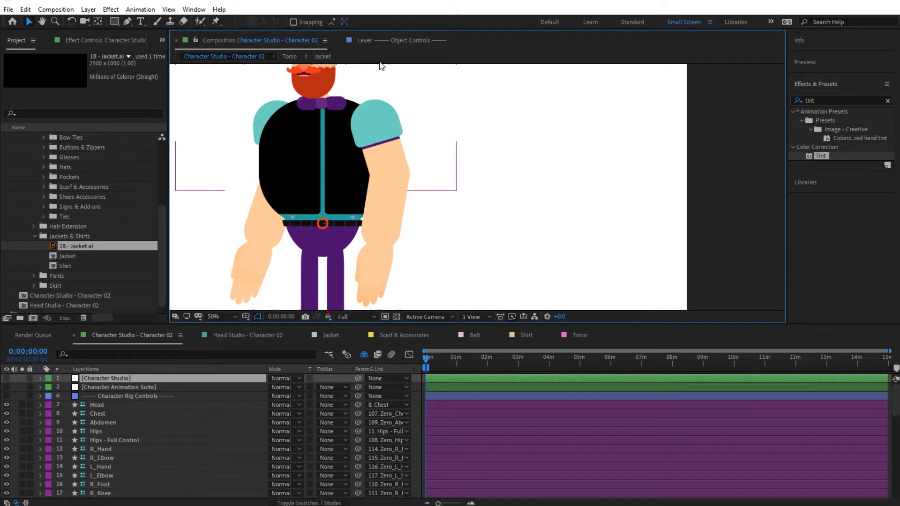
Apply the Tint effect to the 18 - Jacket.ai layer in the Jacket composition and map black to 18979F
{"action": "left_click", "coordinate": [320, 57]}
{"action": "left_click_drag", "start_coordinate": [811, 156], "coordinate": [109, 398]}
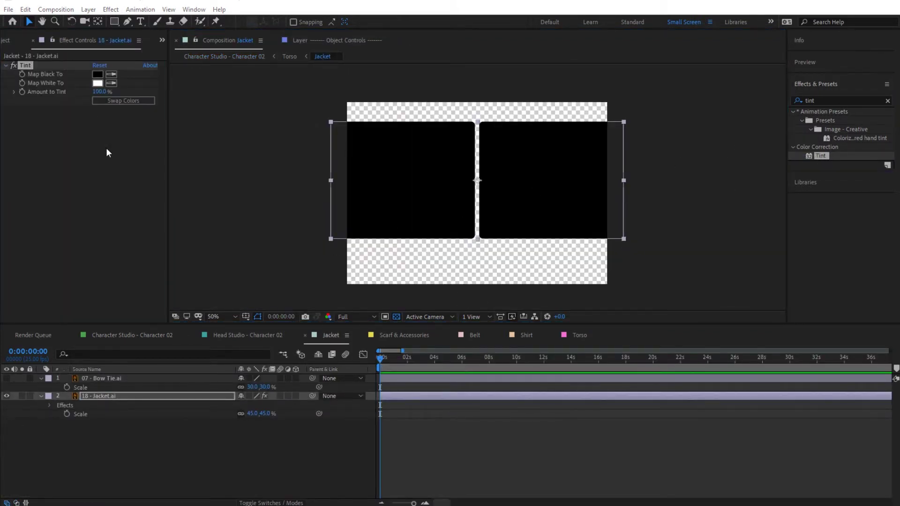
{"action": "left_click", "coordinate": [97, 74]}
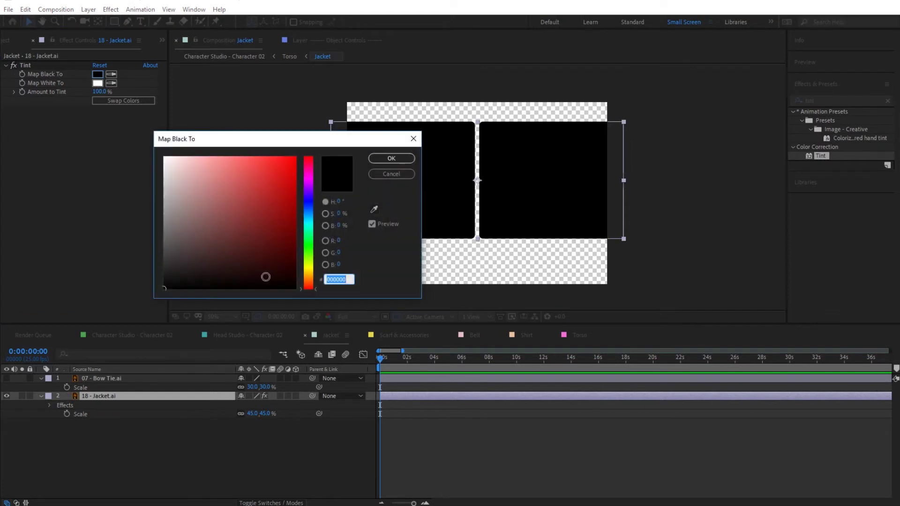
{"action": "type", "text": "18979F"}
{"action": "left_click", "coordinate": [391, 158]}
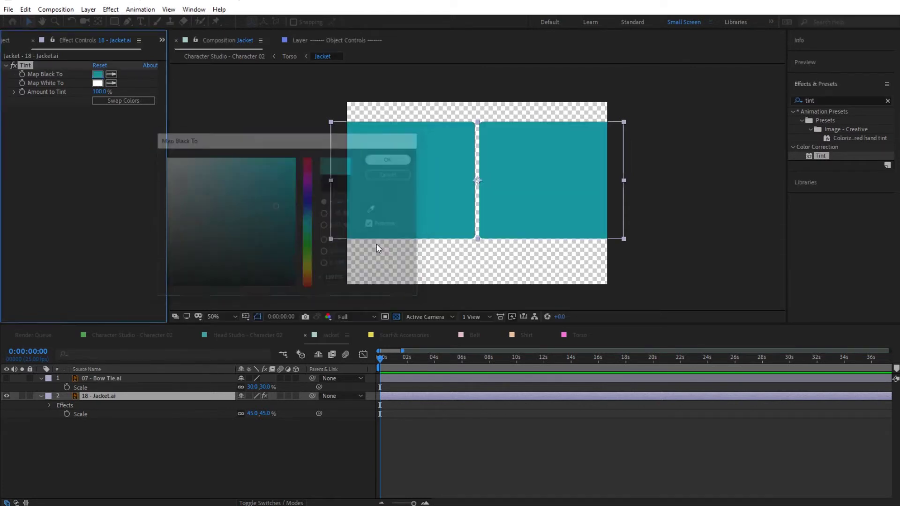
Return to the Character Studio - Character 02 composition and expand the torso's Shirt settings in the Character Studio effect
{"action": "left_click", "coordinate": [255, 457]}
{"action": "left_click", "coordinate": [258, 58]}
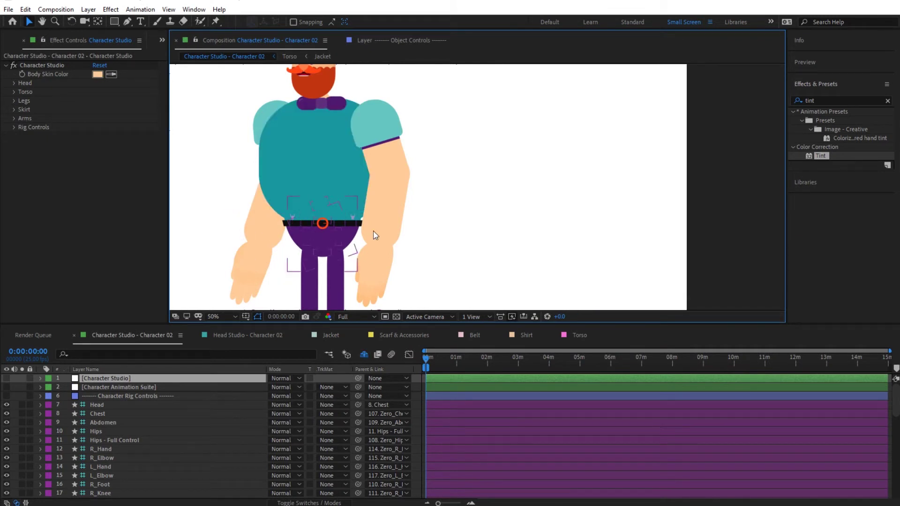
{"action": "left_click", "coordinate": [11, 91]}
{"action": "left_click", "coordinate": [12, 92]}
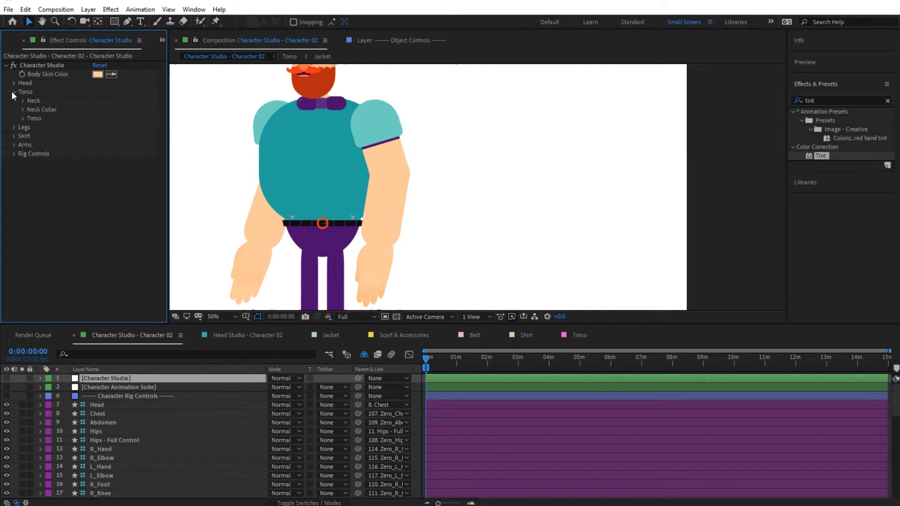
{"action": "left_click", "coordinate": [23, 119]}
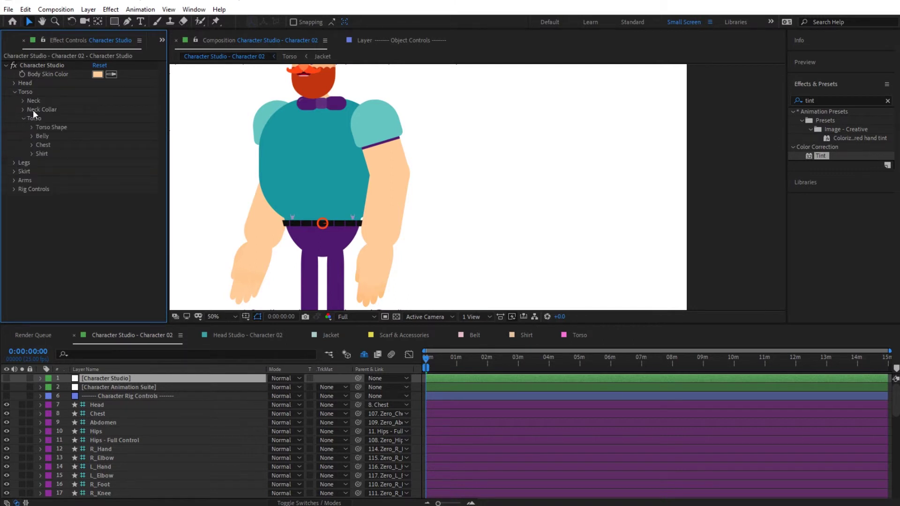
{"action": "left_click", "coordinate": [32, 152]}
Try a muted yellow-orange as the shirt colour, and try sampling a replacement colour from the character
{"action": "left_click", "coordinate": [98, 172]}
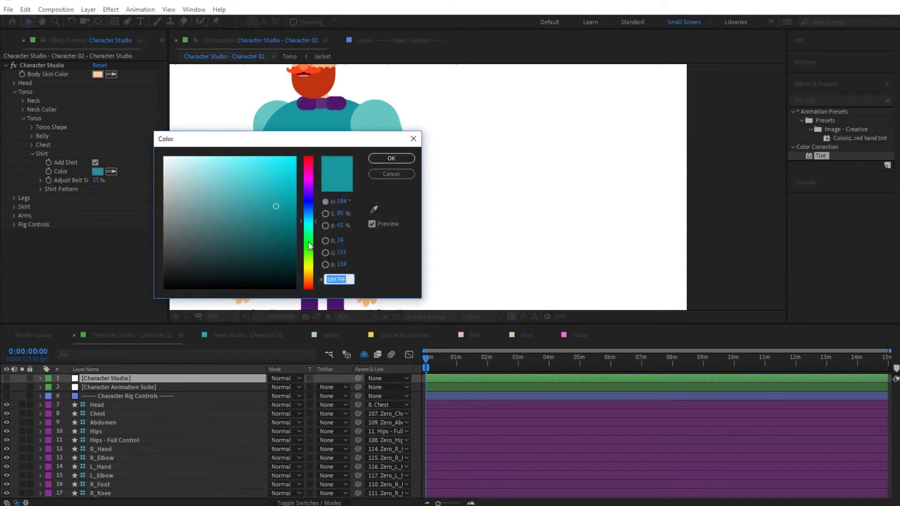
{"action": "left_click_drag", "start_coordinate": [308, 241], "coordinate": [308, 267]}
{"action": "mouse_move", "coordinate": [276, 199]}
{"action": "left_mouse_down"}
{"action": "mouse_move", "coordinate": [265, 173]}
{"action": "mouse_move", "coordinate": [243, 170]}
{"action": "left_mouse_up"}
{"action": "left_click", "coordinate": [391, 159]}
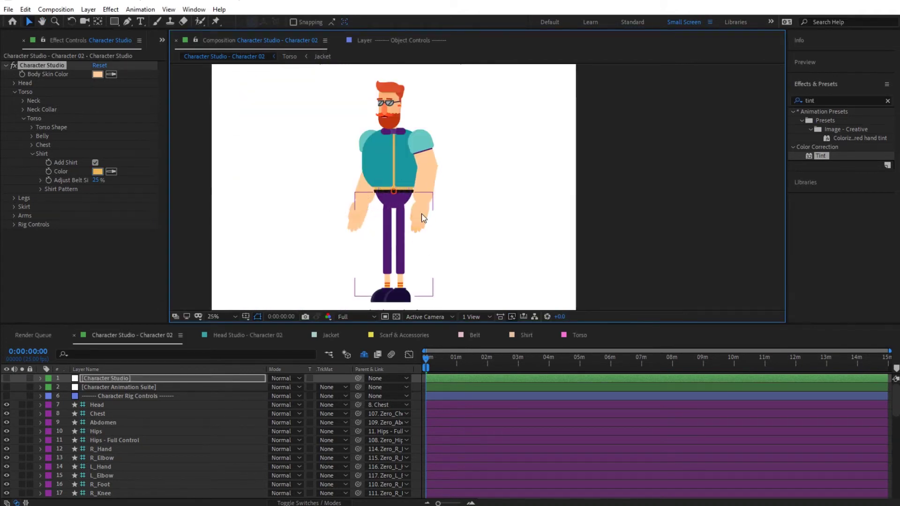
{"action": "left_click", "coordinate": [111, 171]}
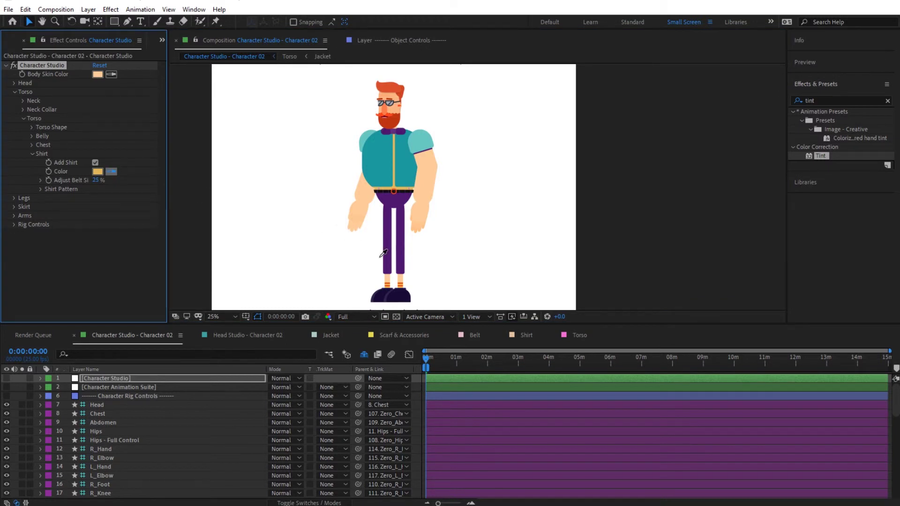
{"action": "left_click", "coordinate": [371, 221]}
Set the shirt colour by sampling the yellow of the character's striped sock, and view the full figure
{"action": "key", "text": "h"}
{"action": "left_click_drag", "start_coordinate": [336, 254], "coordinate": [323, 198]}
{"action": "key", "text": "v"}
{"action": "key", "text": "period"}
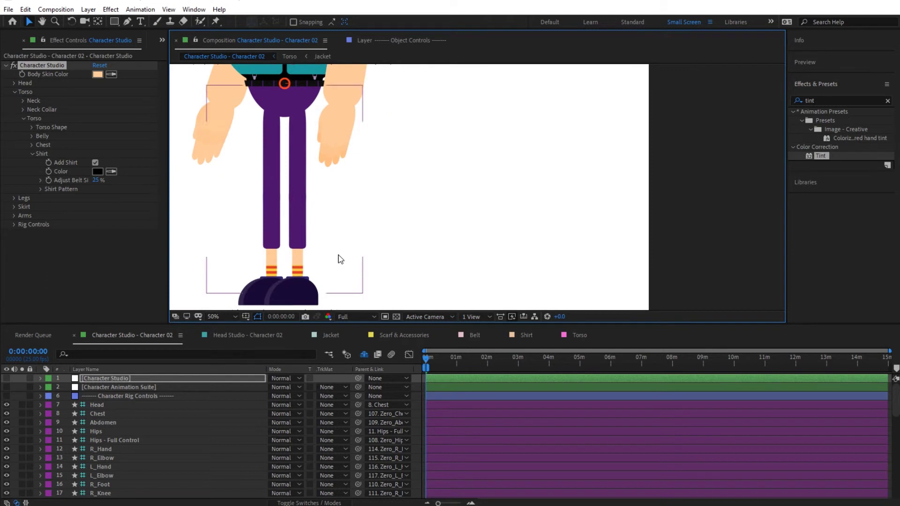
{"action": "left_click", "coordinate": [114, 171]}
{"action": "left_click", "coordinate": [300, 270]}
{"action": "key", "text": "h"}
{"action": "left_click_drag", "start_coordinate": [235, 155], "coordinate": [270, 281]}
{"action": "key", "text": "v"}
{"action": "key", "text": "comma"}
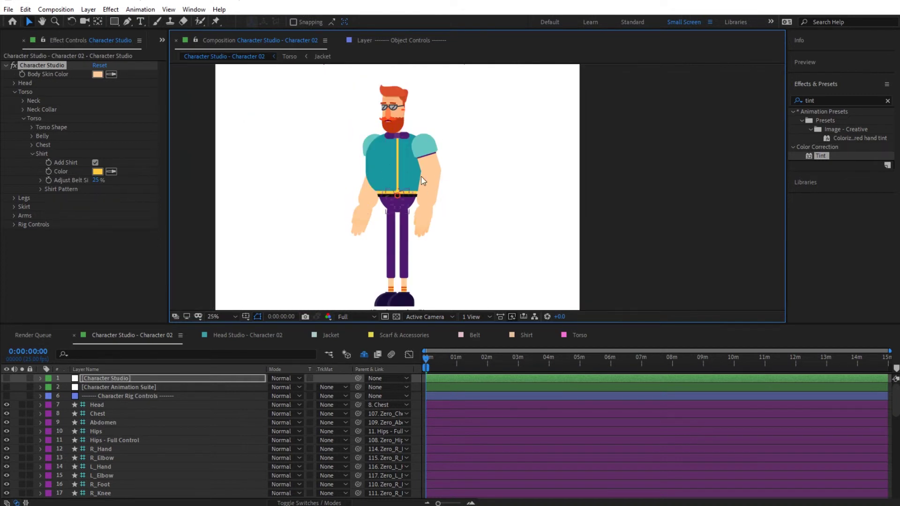
Open the Jacket composition and, in File Explorer, look through the Buttons & Zippers - Preview folder, picking out design 06
{"action": "left_click", "coordinate": [323, 57]}
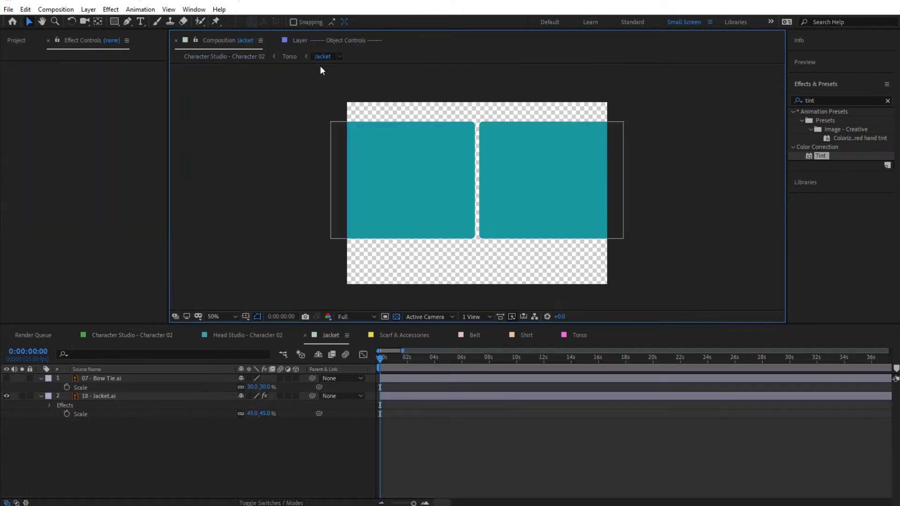
{"action": "left_click", "coordinate": [17, 41]}
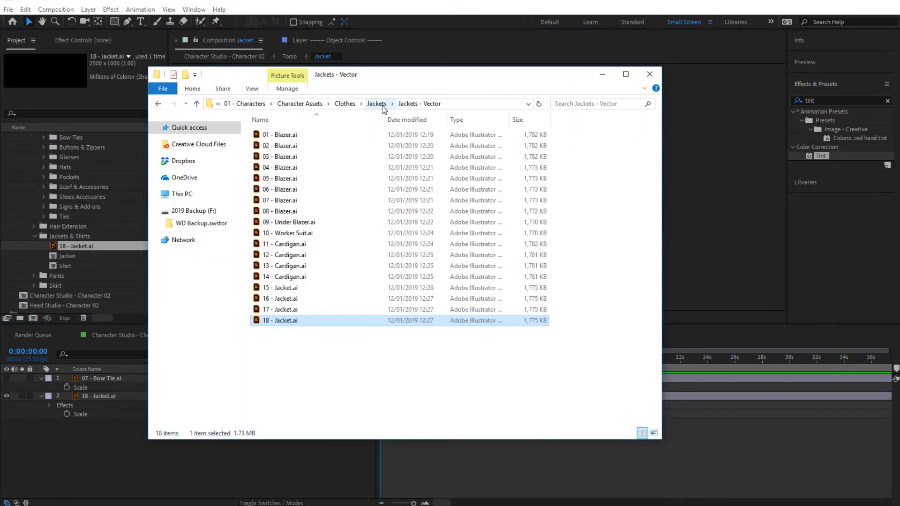
{"action": "left_click", "coordinate": [345, 104]}
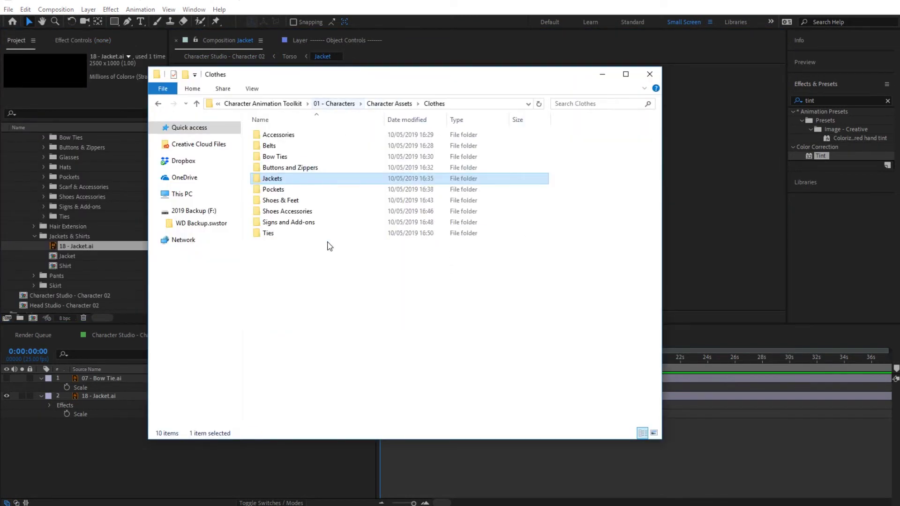
{"action": "left_click", "coordinate": [283, 168]}
{"action": "double_click", "coordinate": [284, 167]}
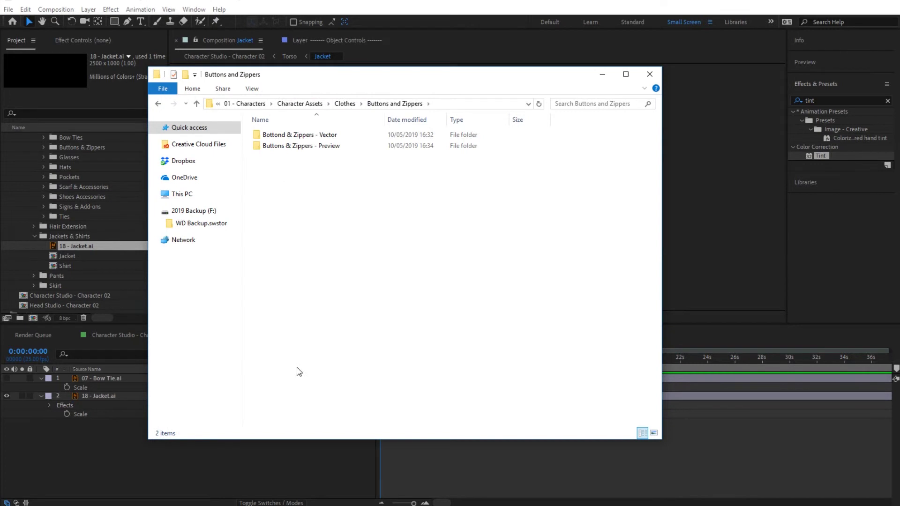
{"action": "double_click", "coordinate": [302, 146]}
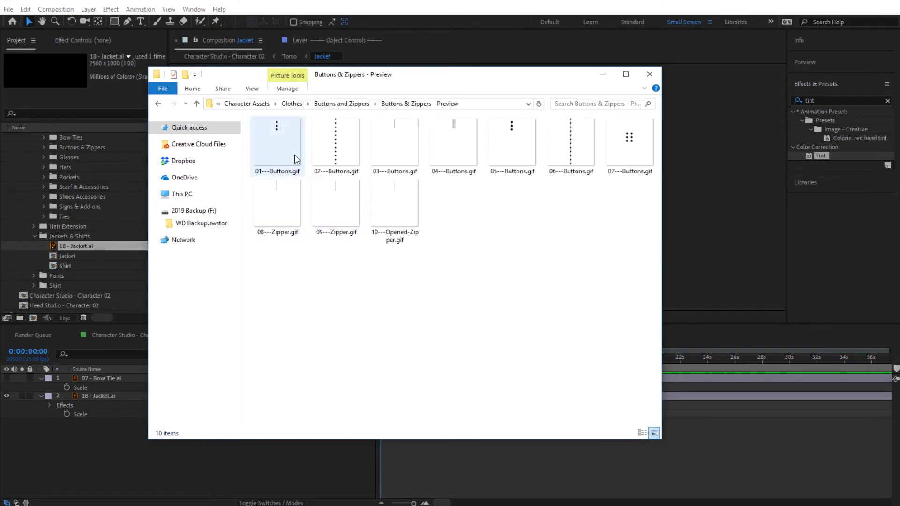
{"action": "left_click", "coordinate": [575, 159]}
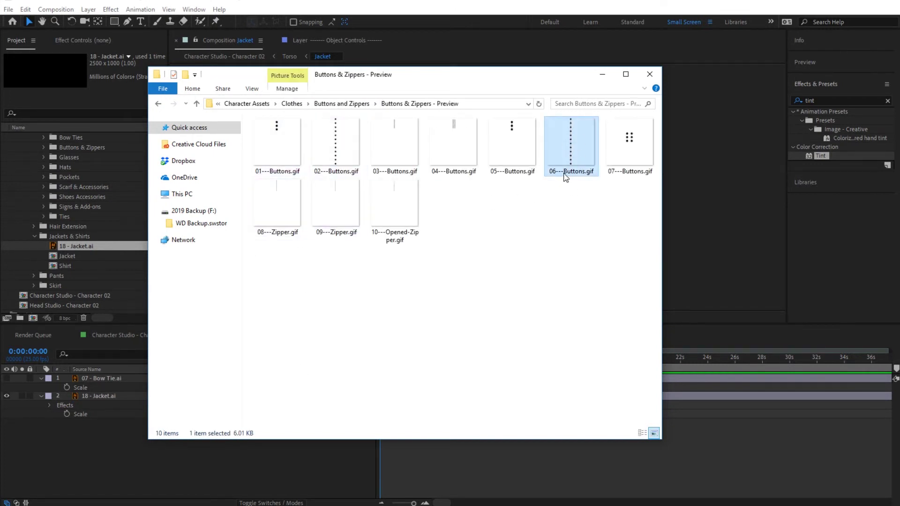
Import 06 - Buttons.ai from the vector folder into Jackets & Shirts and add it directly above the 18 - Jacket.ai layer
{"action": "left_click", "coordinate": [349, 105]}
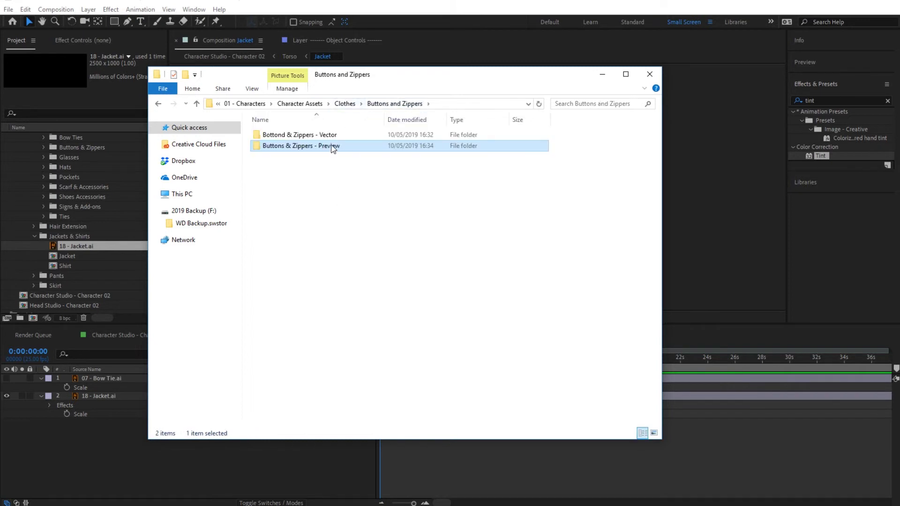
{"action": "double_click", "coordinate": [315, 136]}
{"action": "left_click_drag", "start_coordinate": [282, 190], "coordinate": [75, 242]}
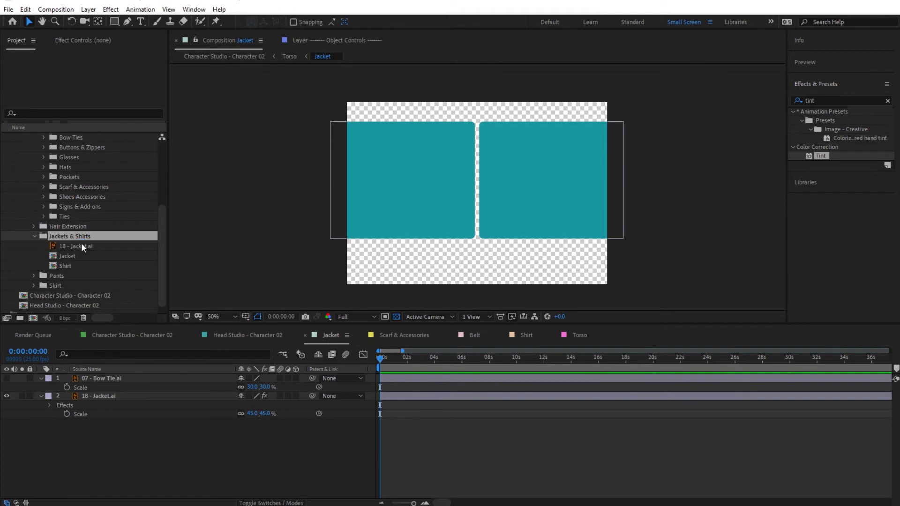
{"action": "left_click_drag", "start_coordinate": [66, 246], "coordinate": [128, 395]}
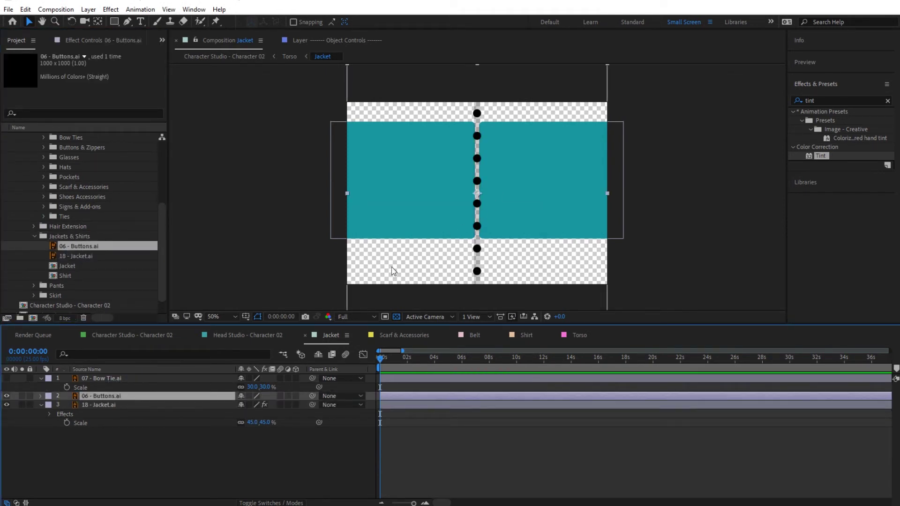
Scale the 06 - Buttons.ai layer to 38% and align it along the inner edge of the jacket's right panel
{"action": "key", "text": "s"}
{"action": "left_click_drag", "start_coordinate": [255, 404], "coordinate": [227, 408]}
{"action": "left_click_drag", "start_coordinate": [474, 216], "coordinate": [484, 206]}
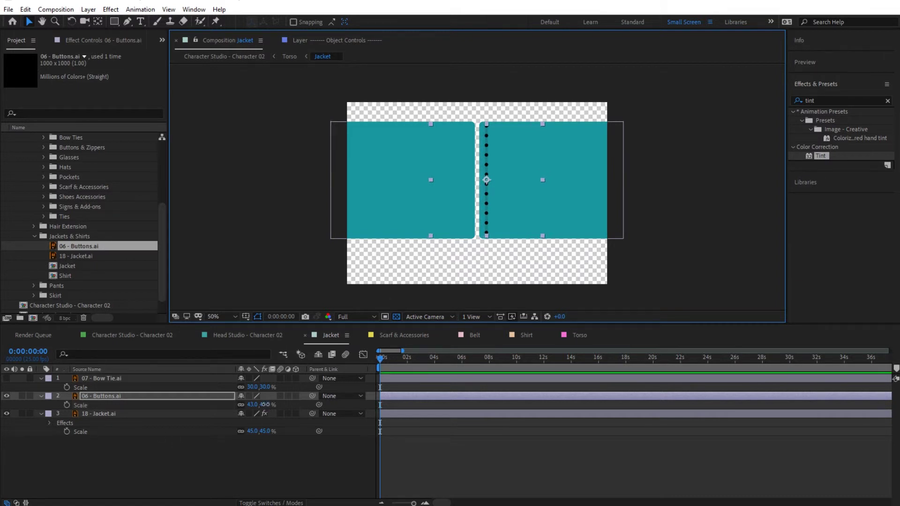
{"action": "left_click_drag", "start_coordinate": [265, 404], "coordinate": [262, 405]}
Apply Tint to the 06 - Buttons.ai layer, map black to FEC93E, and check the buttons on the character
{"action": "left_click_drag", "start_coordinate": [821, 156], "coordinate": [115, 393]}
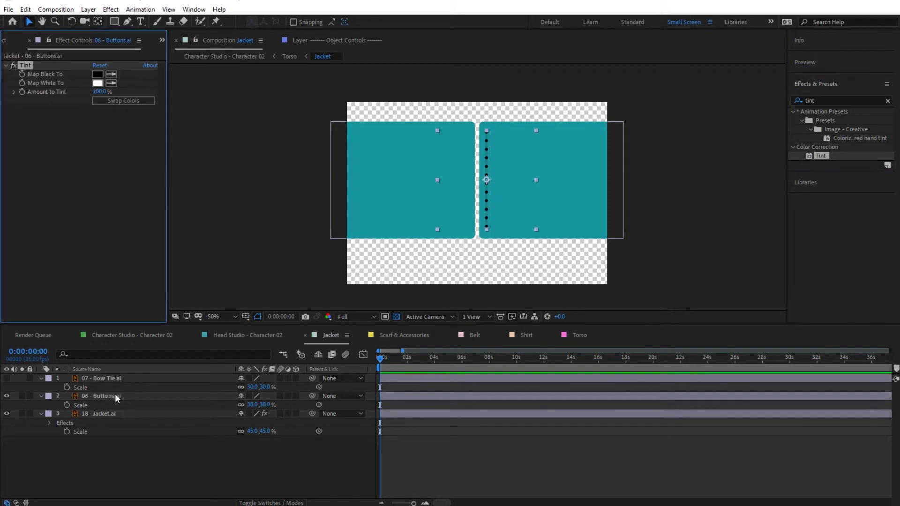
{"action": "left_click", "coordinate": [98, 76]}
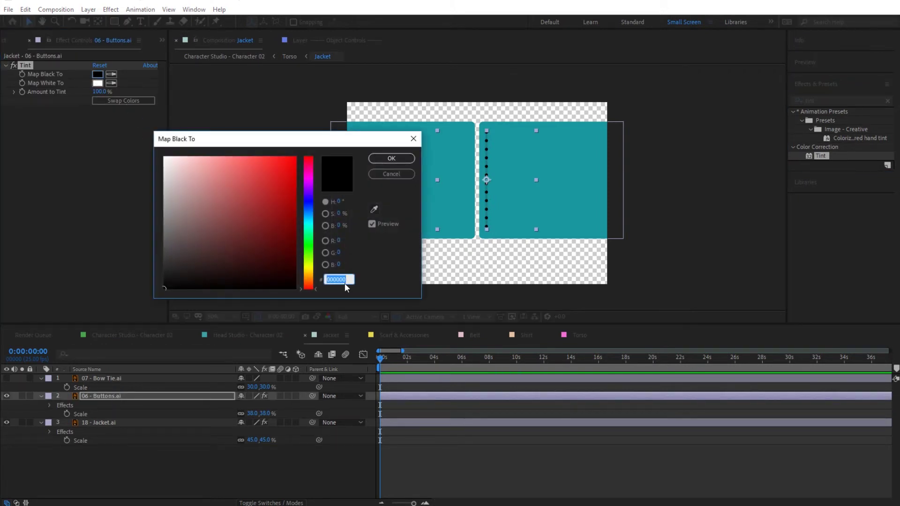
{"action": "type", "text": "18979F"}
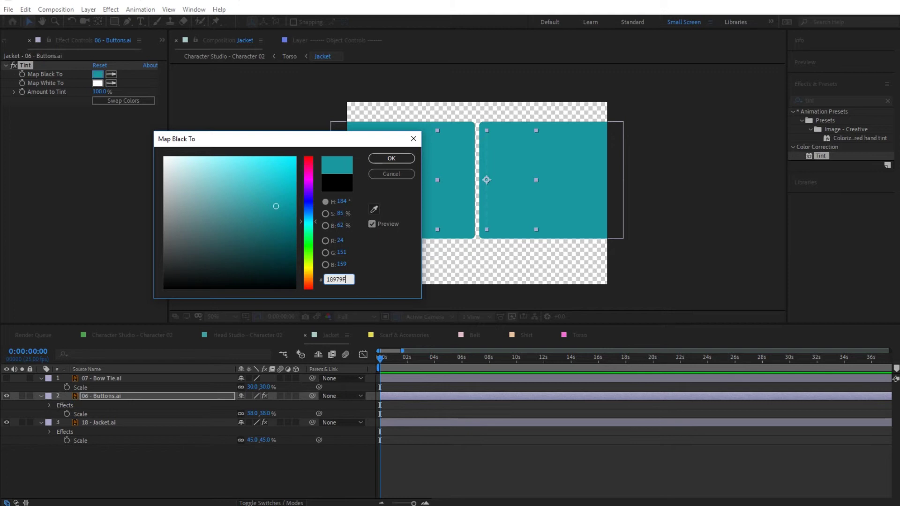
{"action": "key", "text": "ctrl+a"}
{"action": "type", "text": "FEC93E"}
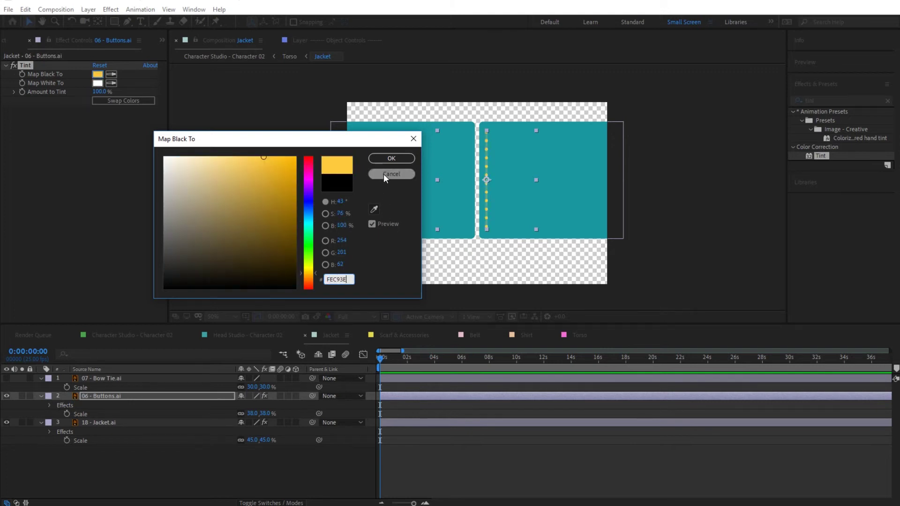
{"action": "left_click", "coordinate": [386, 161]}
{"action": "left_click", "coordinate": [237, 465]}
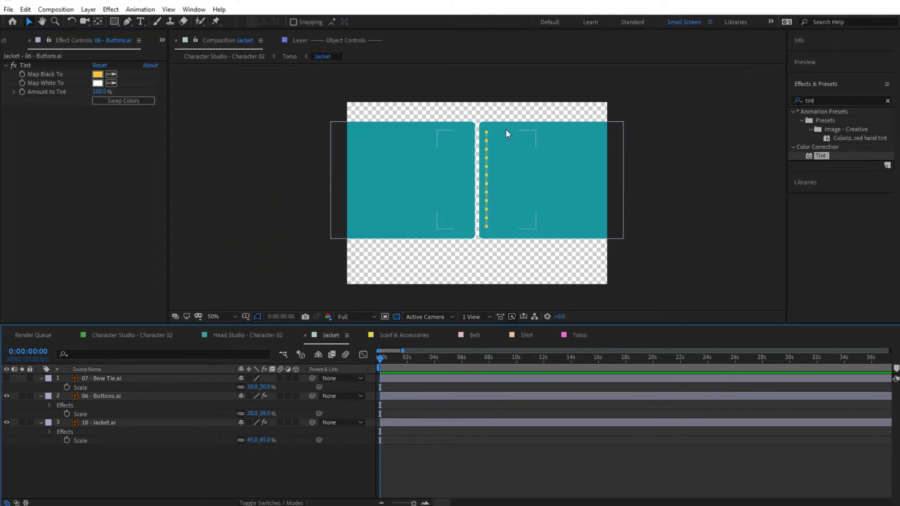
{"action": "left_click", "coordinate": [244, 57]}
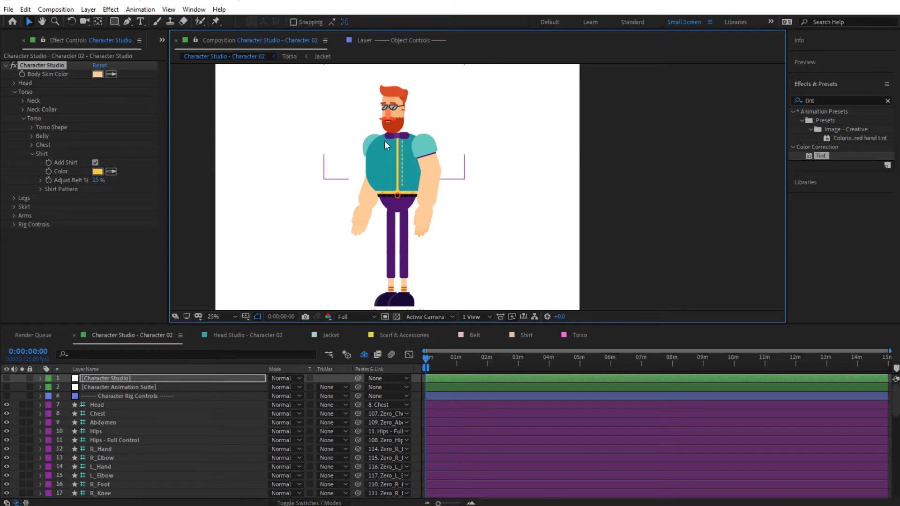
Reopen the Jacket composition and, in File Explorer, look through the Pockets - Preview folder, picking out design 21
{"action": "left_click", "coordinate": [323, 56]}
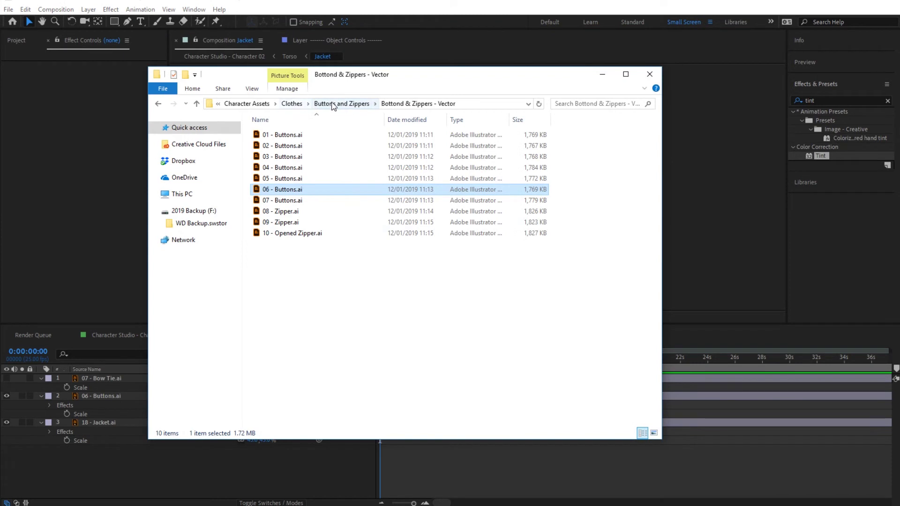
{"action": "left_click", "coordinate": [292, 104]}
{"action": "double_click", "coordinate": [286, 190]}
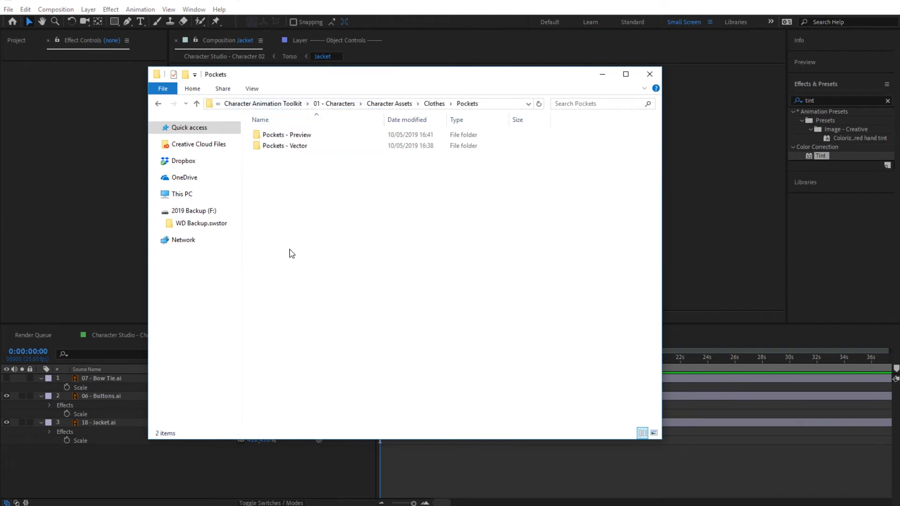
{"action": "double_click", "coordinate": [311, 136]}
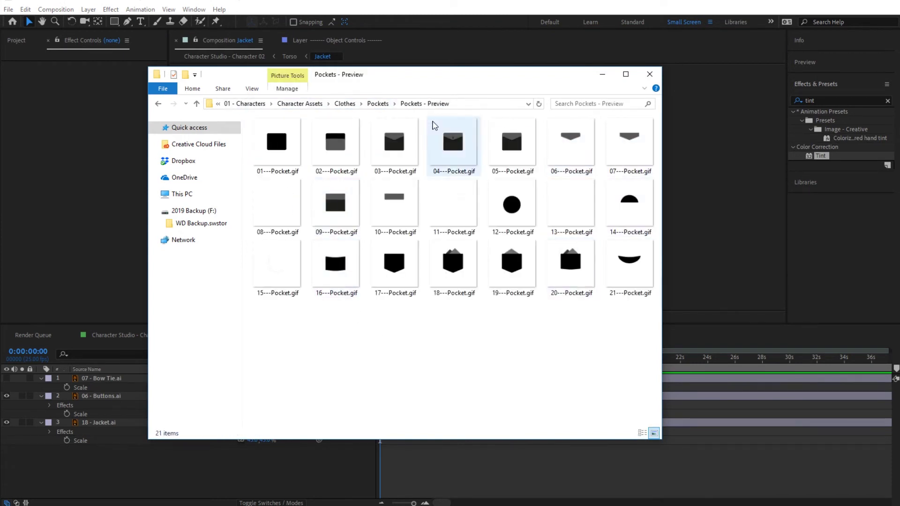
{"action": "left_click", "coordinate": [634, 272]}
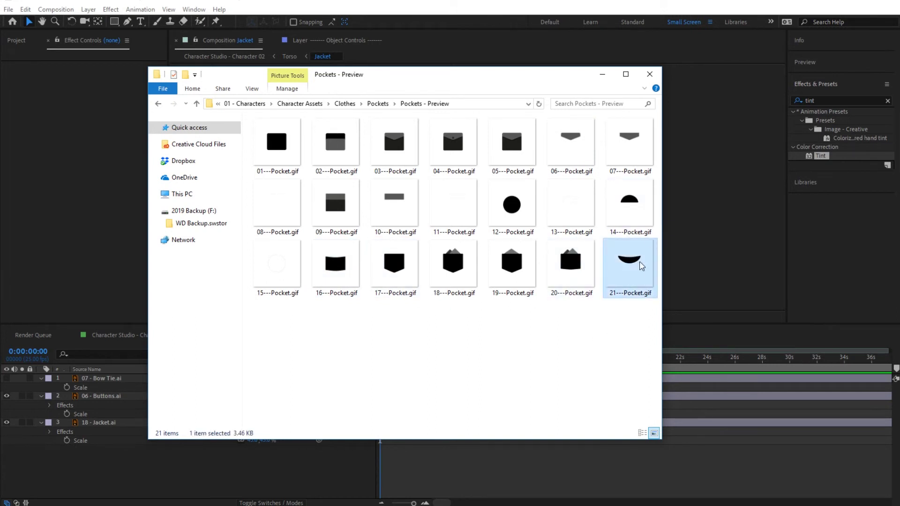
Import 21 - Pocket.ai from the Pockets - Vector folder into the project's Pockets folder and place it in the Jacket composition
{"action": "left_click", "coordinate": [378, 104]}
{"action": "double_click", "coordinate": [285, 146]}
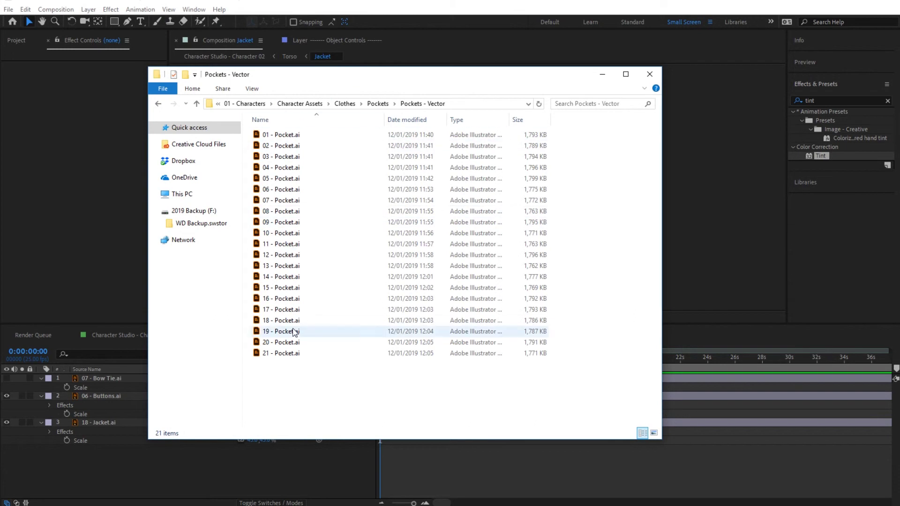
{"action": "left_click", "coordinate": [15, 41]}
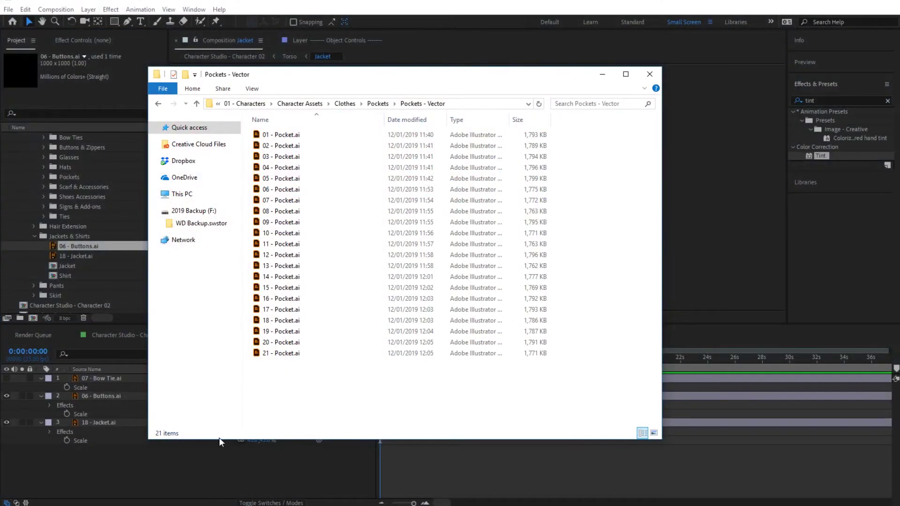
{"action": "left_click_drag", "start_coordinate": [282, 354], "coordinate": [71, 179]}
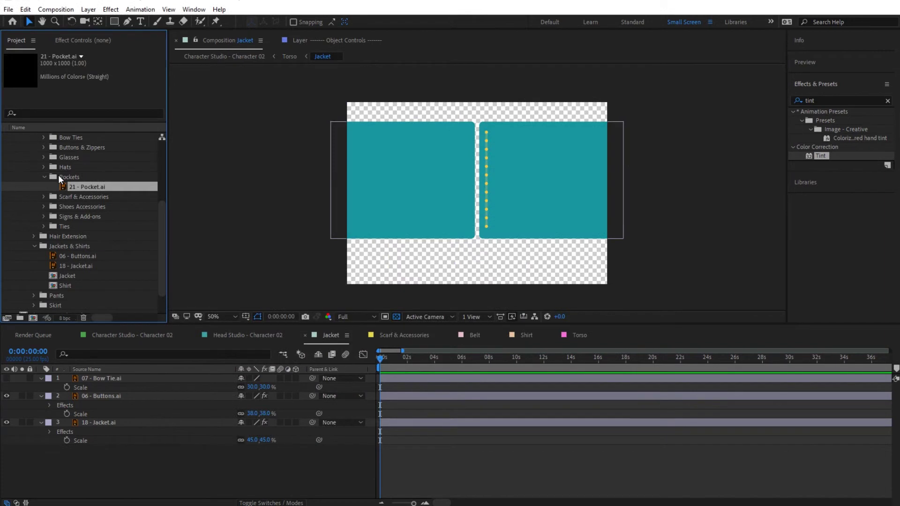
{"action": "left_click_drag", "start_coordinate": [83, 185], "coordinate": [468, 190]}
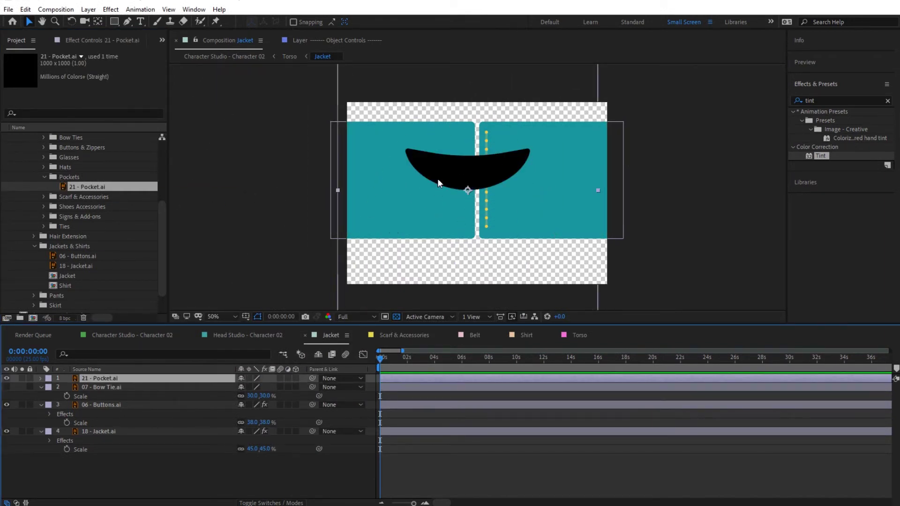
Scale down the 21 - Pocket.ai layer and position it near the lower inner corner of the jacket's left panel
{"action": "key", "text": "s"}
{"action": "left_click_drag", "start_coordinate": [253, 387], "coordinate": [224, 388]}
{"action": "left_click_drag", "start_coordinate": [437, 224], "coordinate": [410, 251]}
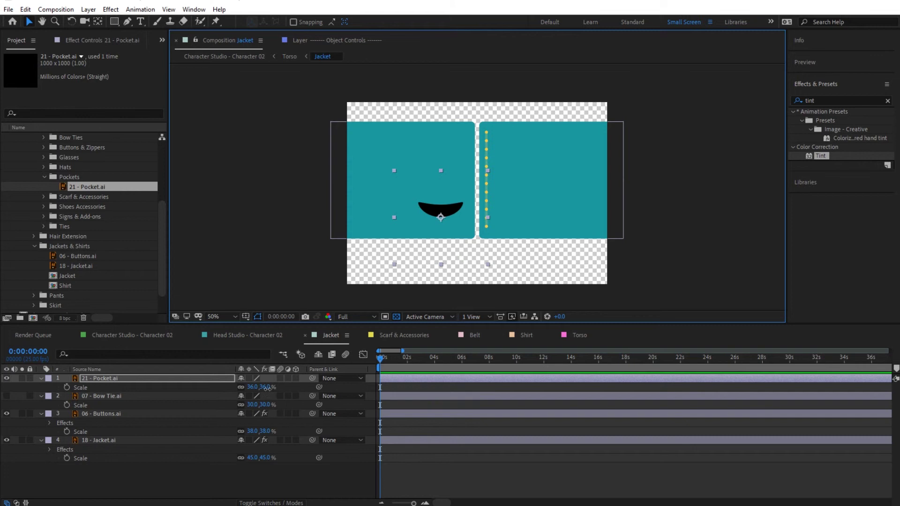
{"action": "left_click_drag", "start_coordinate": [253, 387], "coordinate": [248, 387]}
{"action": "left_click_drag", "start_coordinate": [458, 219], "coordinate": [466, 215]}
Rotate the 21 - Pocket.ai layer to 22°
{"action": "key", "text": "r"}
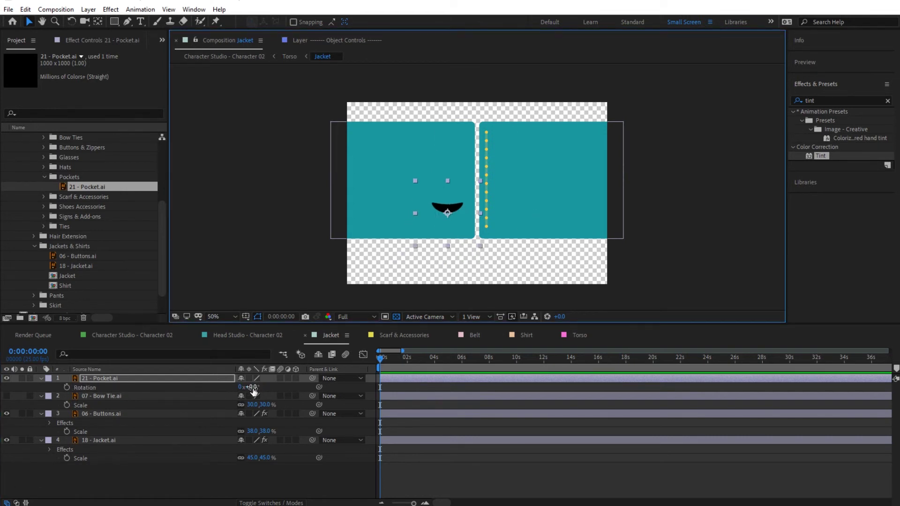
{"action": "left_click_drag", "start_coordinate": [253, 387], "coordinate": [274, 387]}
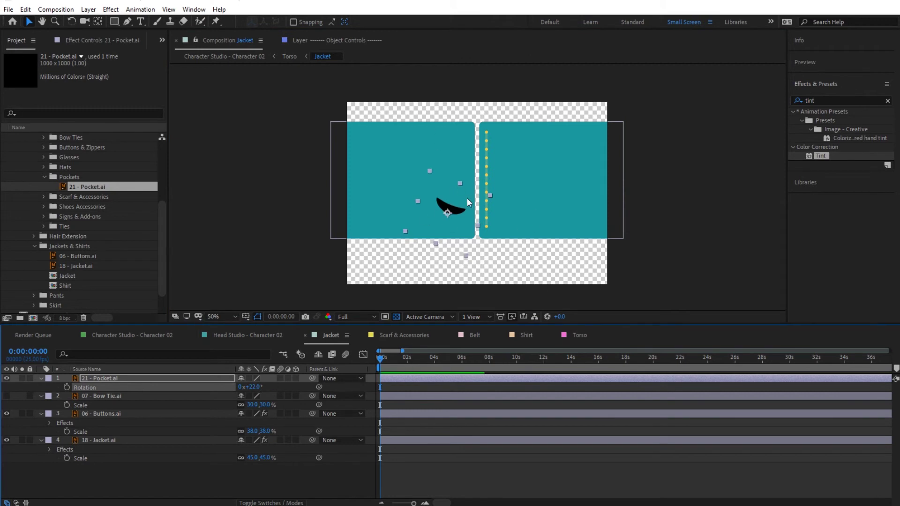
Set the 21 - Pocket.ai layer's rotation to -28° and reposition it near the lower inner corner of the jacket's left panel
{"action": "left_click_drag", "start_coordinate": [464, 209], "coordinate": [461, 208]}
{"action": "left_click_drag", "start_coordinate": [254, 387], "coordinate": [230, 387]}
{"action": "left_click_drag", "start_coordinate": [457, 210], "coordinate": [465, 209]}
Apply Tint to the 21 - Pocket.ai layer and map black to a darker shade of the teal sampled from the jacket
{"action": "left_click_drag", "start_coordinate": [819, 162], "coordinate": [116, 378]}
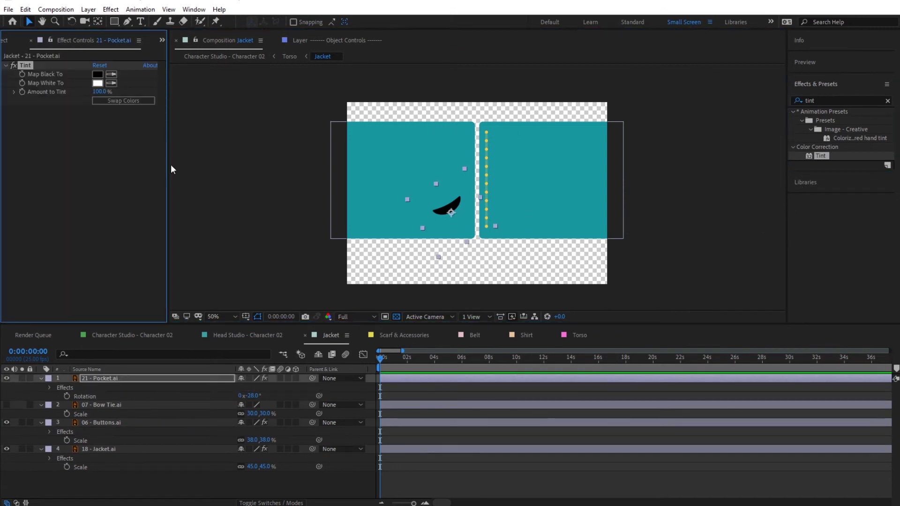
{"action": "left_click", "coordinate": [112, 74]}
{"action": "left_click", "coordinate": [449, 164]}
{"action": "left_click", "coordinate": [104, 74]}
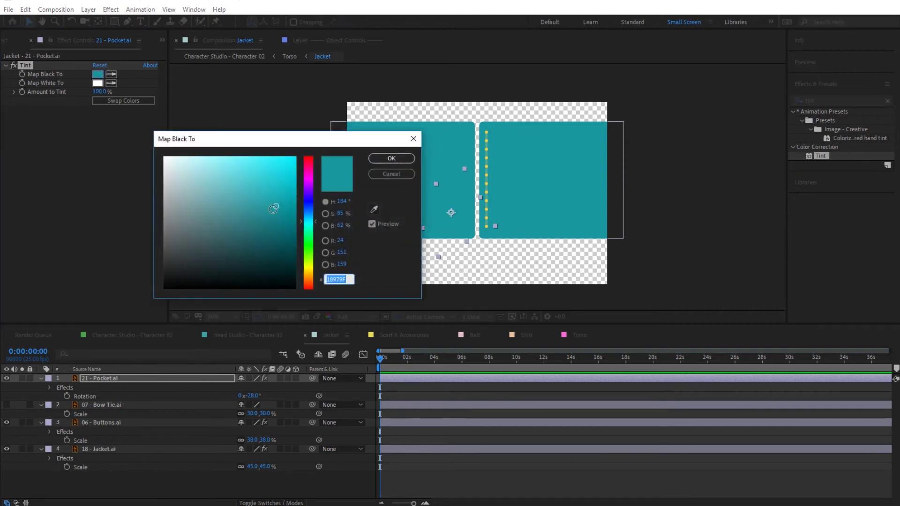
{"action": "left_click", "coordinate": [390, 159]}
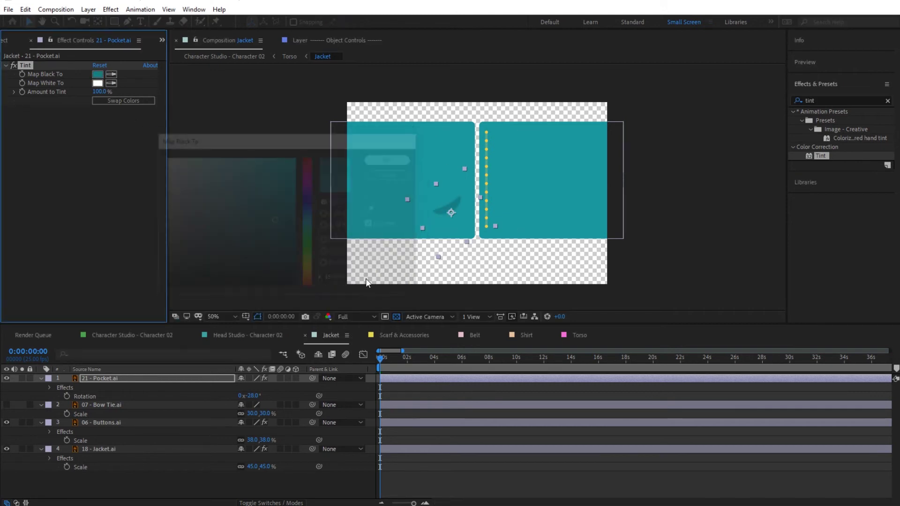
Collapse the Jacket composition's layer properties and return to the Character Studio - Character 02 composition
{"action": "left_click", "coordinate": [41, 379]}
{"action": "left_click", "coordinate": [39, 388]}
{"action": "left_click", "coordinate": [40, 396]}
{"action": "left_click", "coordinate": [40, 405]}
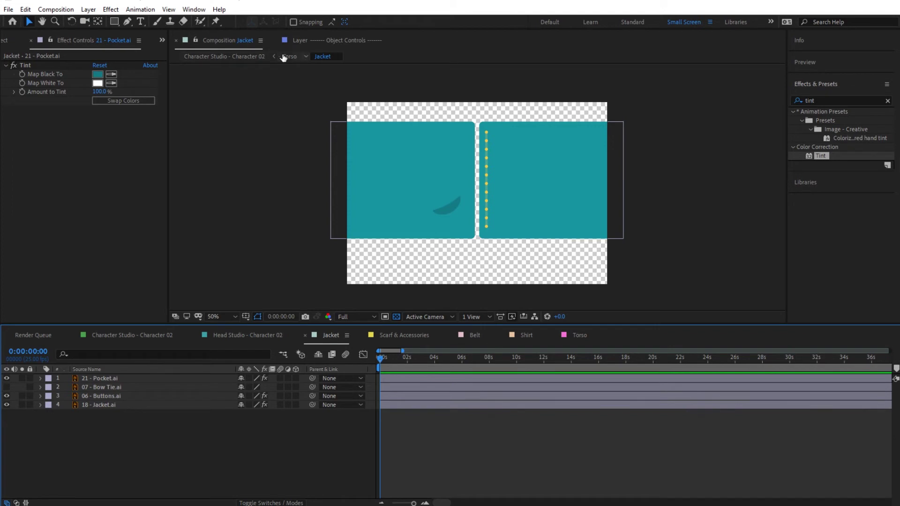
{"action": "left_click", "coordinate": [225, 56]}
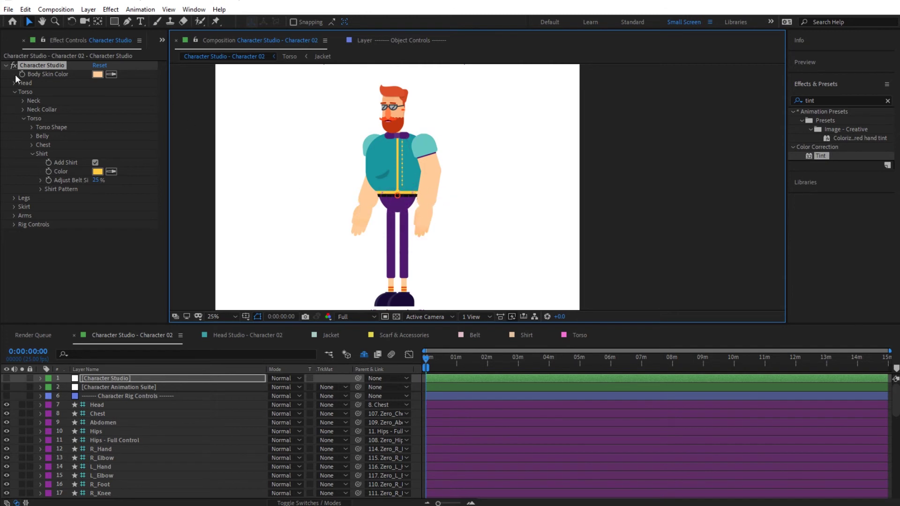
Open the Arm Accessories Suite composition from the project's Accessories folder
{"action": "left_click", "coordinate": [162, 40]}
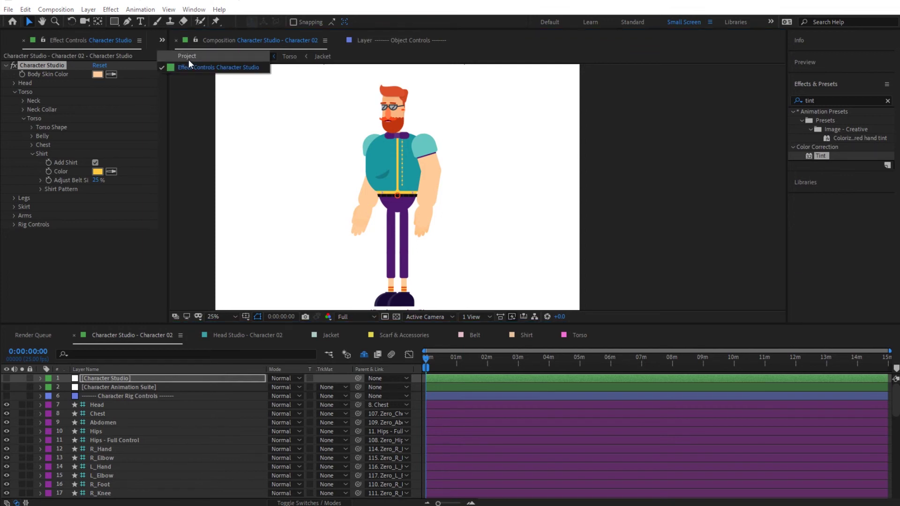
{"action": "left_click", "coordinate": [189, 61]}
{"action": "scroll", "coordinate": [67, 229], "scroll_direction": "up", "scroll_amount": 3}
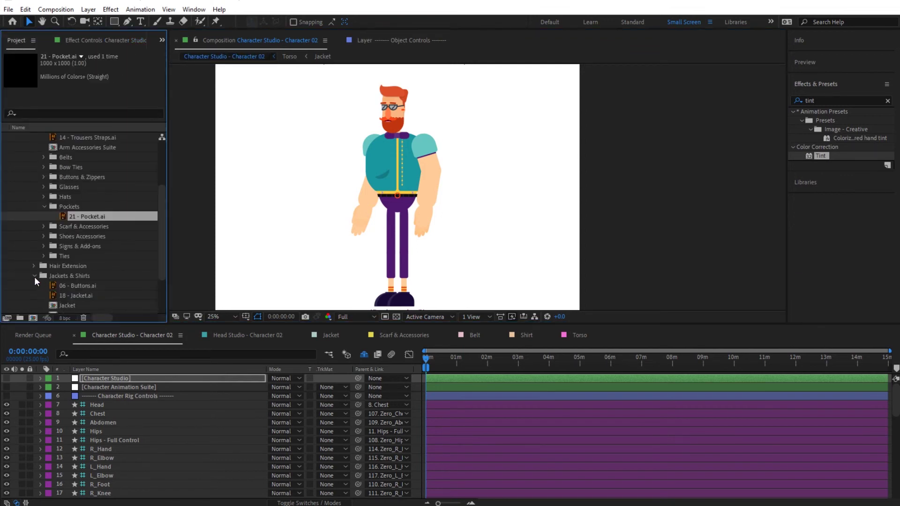
{"action": "scroll", "coordinate": [61, 238], "scroll_direction": "up", "scroll_amount": 8}
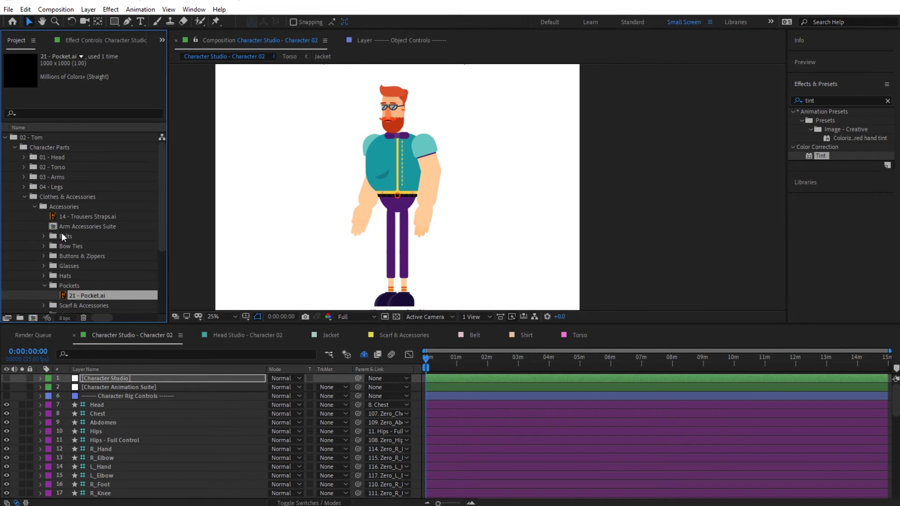
{"action": "left_click", "coordinate": [61, 235]}
{"action": "left_click", "coordinate": [80, 227]}
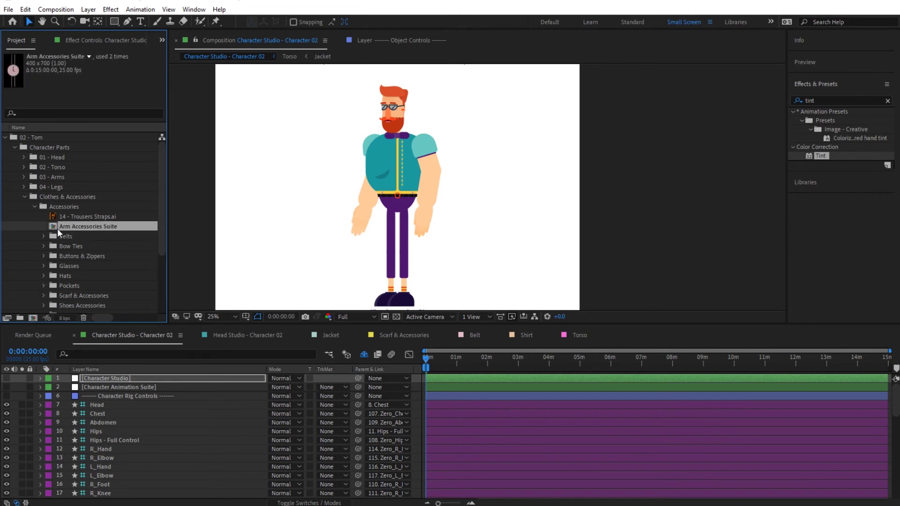
{"action": "double_click", "coordinate": [84, 226]}
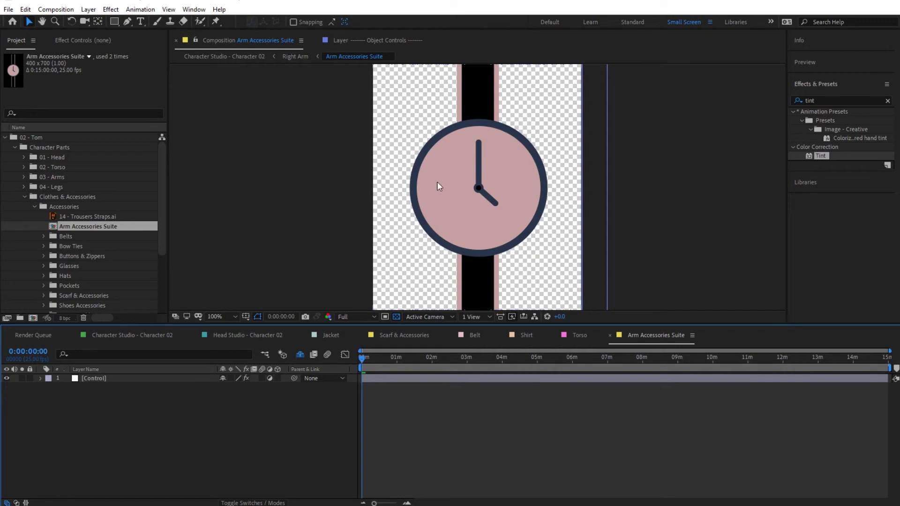
Set the Select Accessory slider on the Control layer to 15
{"action": "left_click", "coordinate": [110, 378]}
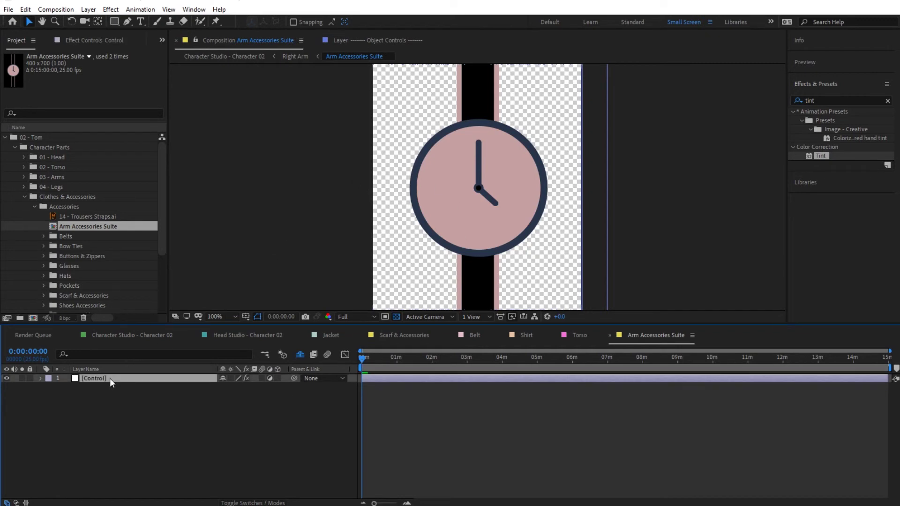
{"action": "left_click", "coordinate": [89, 42]}
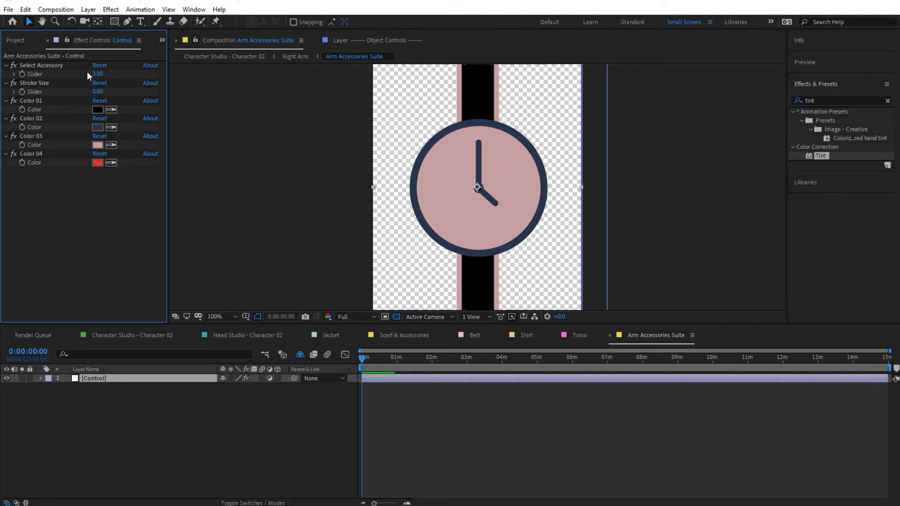
{"action": "left_click_drag", "start_coordinate": [97, 73], "coordinate": [104, 74]}
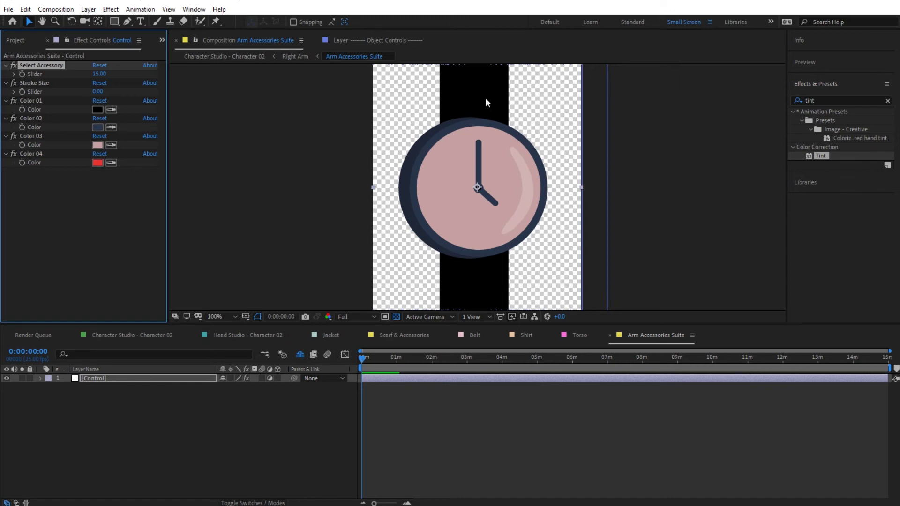
Set the arm accessory's Color 01 to the teal 66C6C1
{"action": "left_click", "coordinate": [31, 100]}
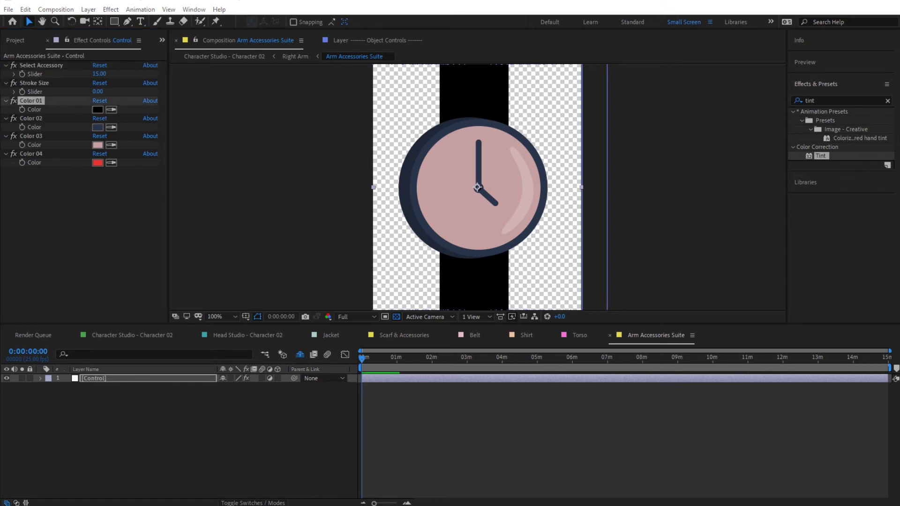
{"action": "left_click", "coordinate": [97, 110]}
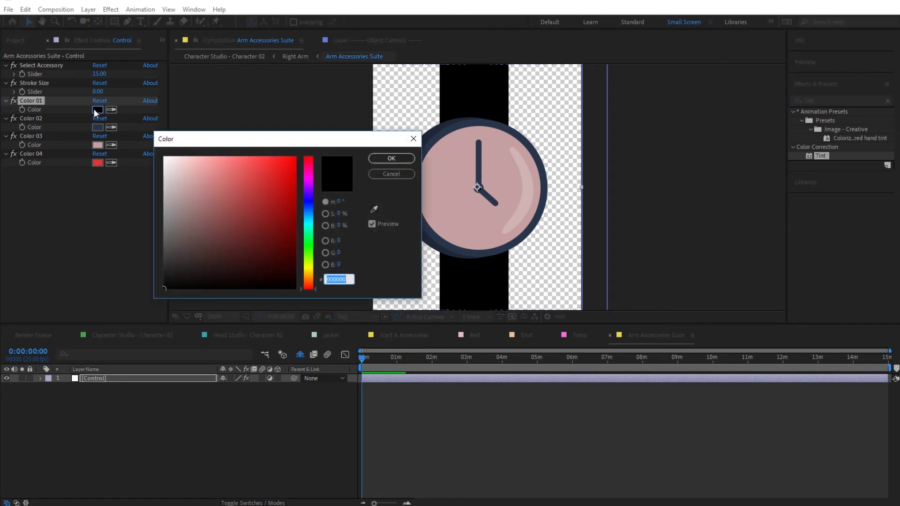
{"action": "key", "text": "ctrl+v"}
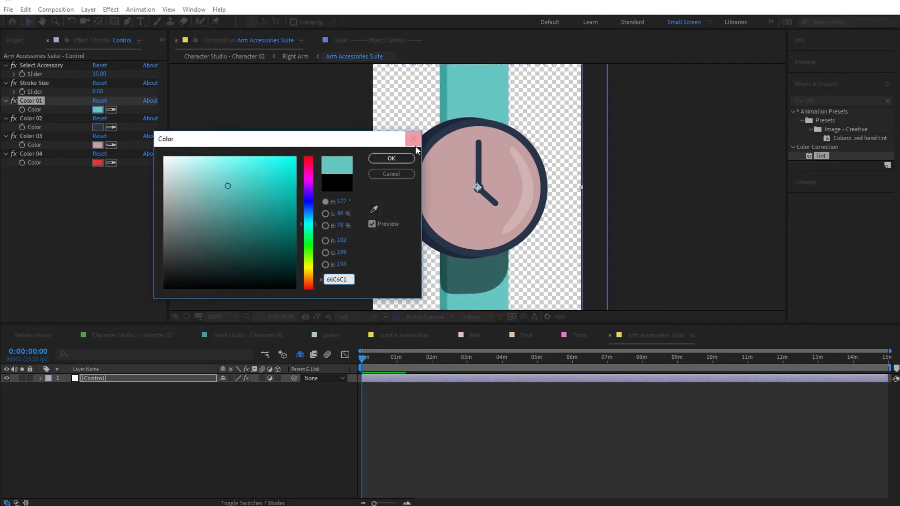
{"action": "left_click", "coordinate": [392, 158]}
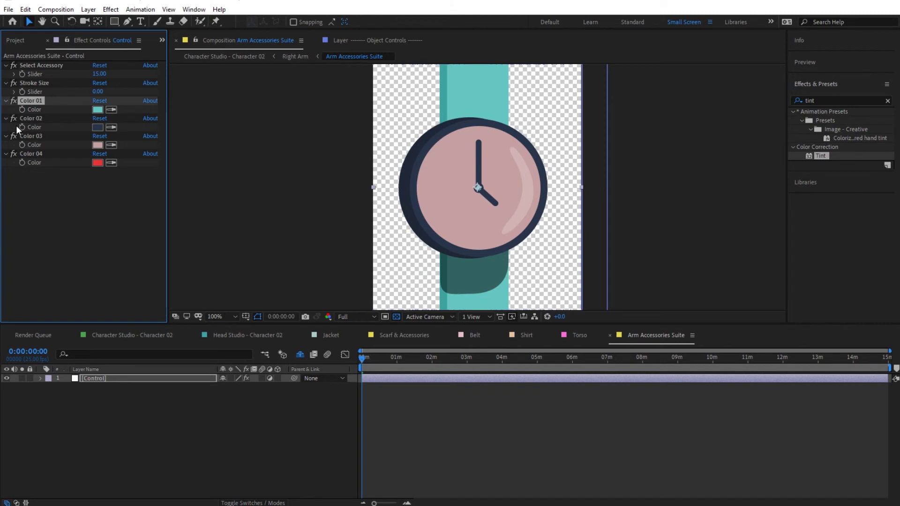
Set the arm accessory's Color 02 to the red-orange E84324
{"action": "left_click", "coordinate": [29, 120]}
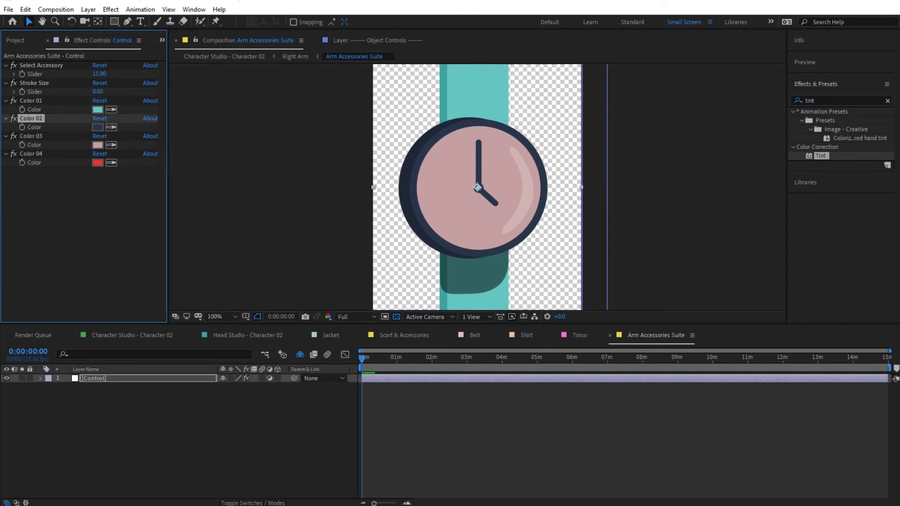
{"action": "left_click", "coordinate": [97, 127]}
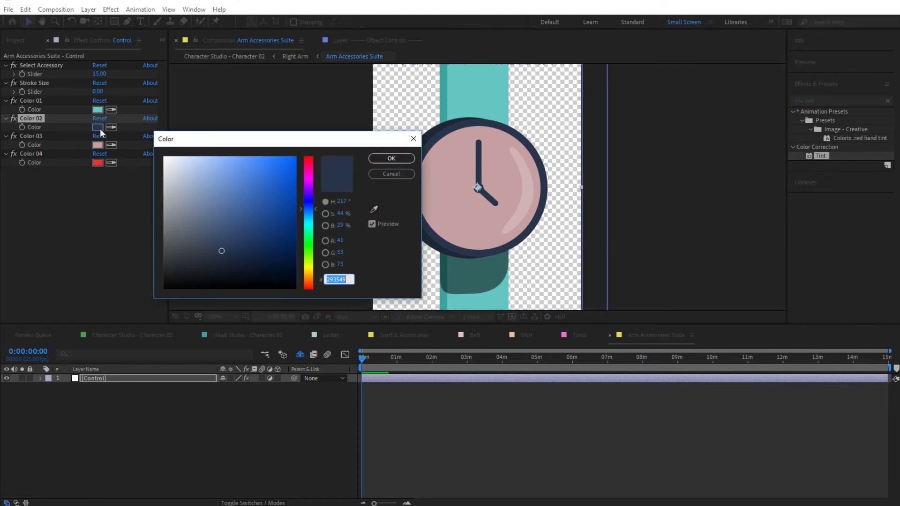
{"action": "type", "text": "E84324"}
{"action": "left_click", "coordinate": [386, 159]}
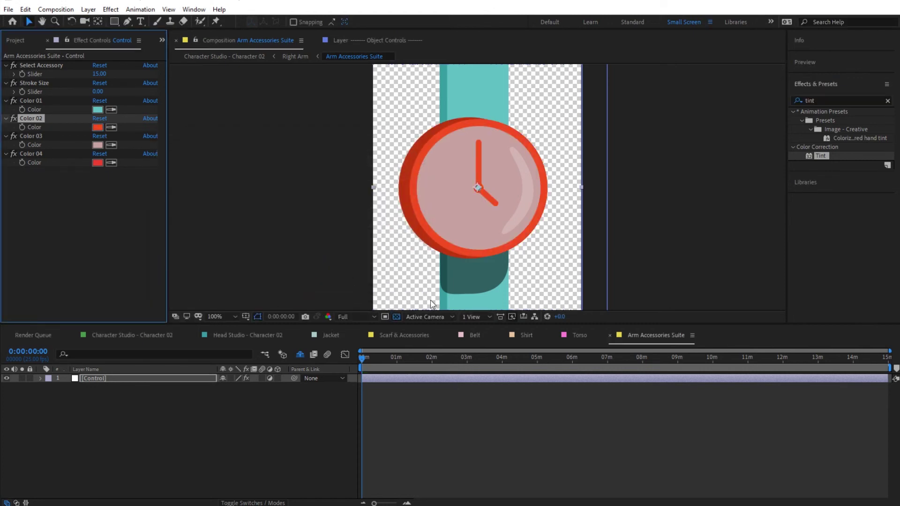
Set the arm accessory's Color 03 to the yellow FEC93E
{"action": "left_click", "coordinate": [64, 145]}
{"action": "left_click", "coordinate": [99, 145]}
{"action": "type", "text": "FEC93E"}
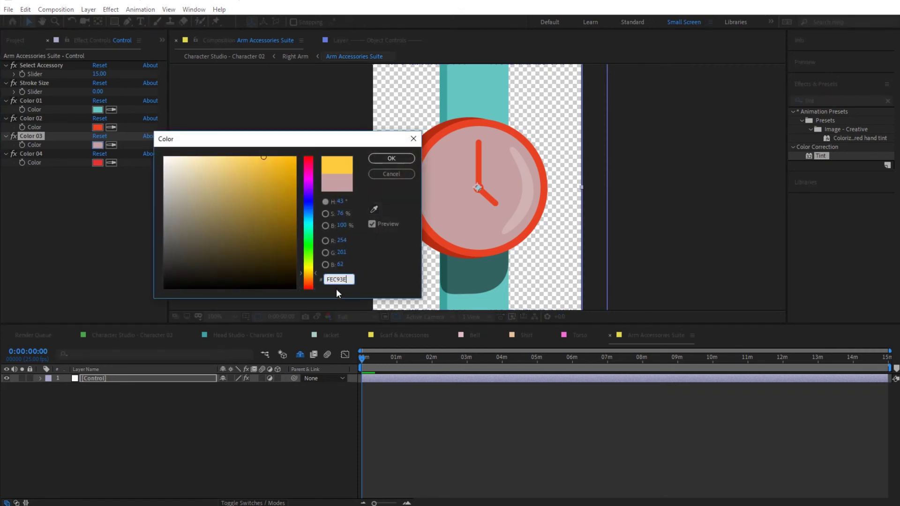
{"action": "left_click", "coordinate": [391, 158]}
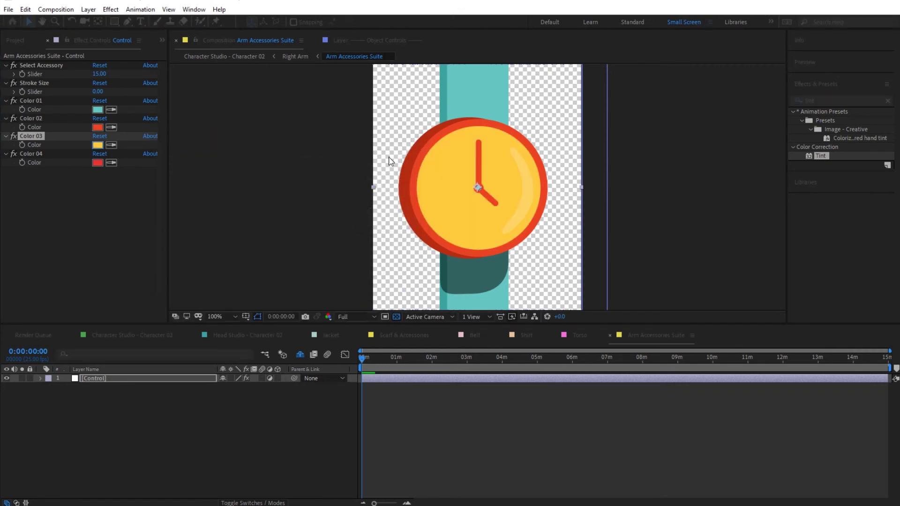
Try accessory 25 on the Select Accessory slider and set it back to 15
{"action": "left_click", "coordinate": [98, 74]}
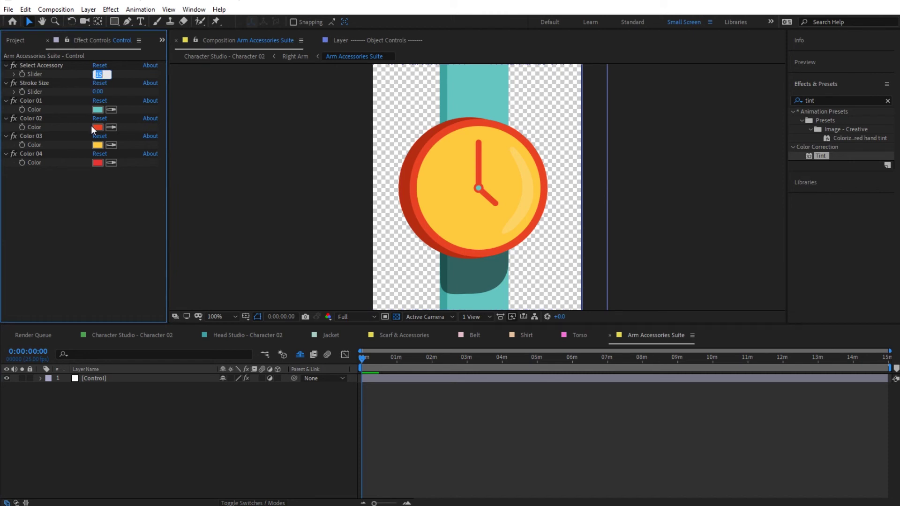
{"action": "type", "text": "25"}
{"action": "key", "text": "Return"}
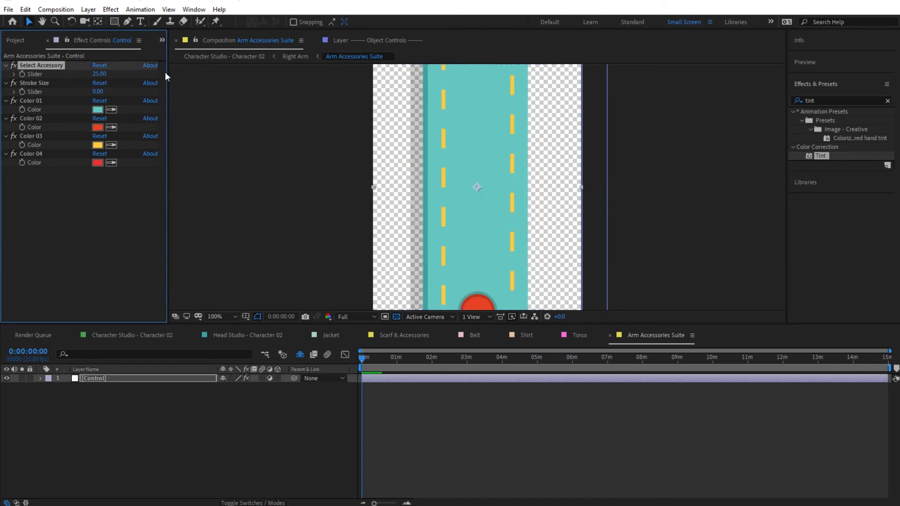
{"action": "left_click", "coordinate": [99, 74]}
{"action": "type", "text": "15"}
{"action": "key", "text": "Return"}
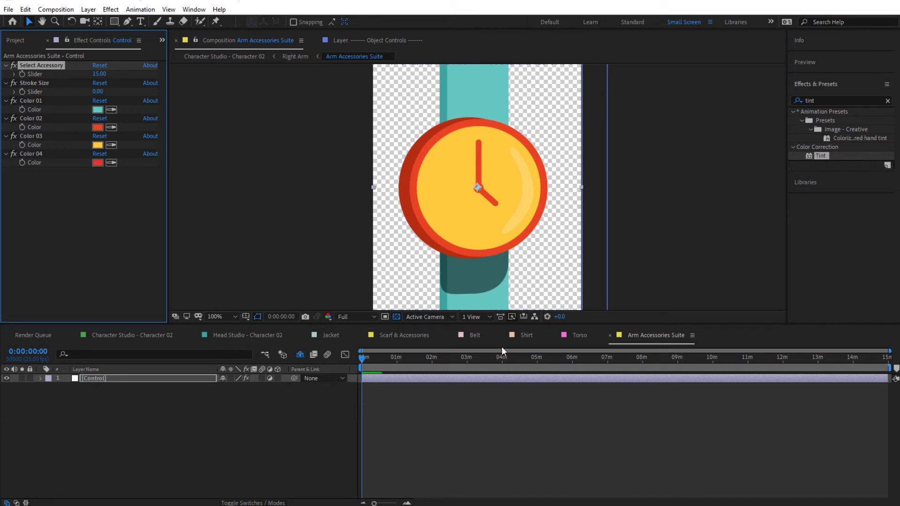
Close the Jacket, Scarf & Accessories, Belt, Shirt and Torso compositions and return to Character Studio - Character 02
{"action": "left_click", "coordinate": [305, 336]}
{"action": "left_click", "coordinate": [305, 335]}
{"action": "left_click", "coordinate": [305, 335]}
{"action": "left_click", "coordinate": [304, 335]}
{"action": "left_click", "coordinate": [305, 335]}
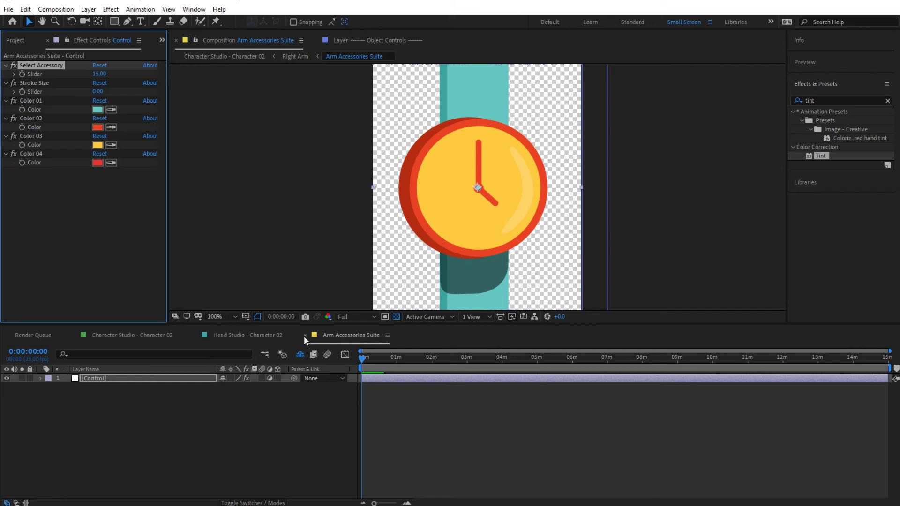
{"action": "left_click", "coordinate": [124, 336]}
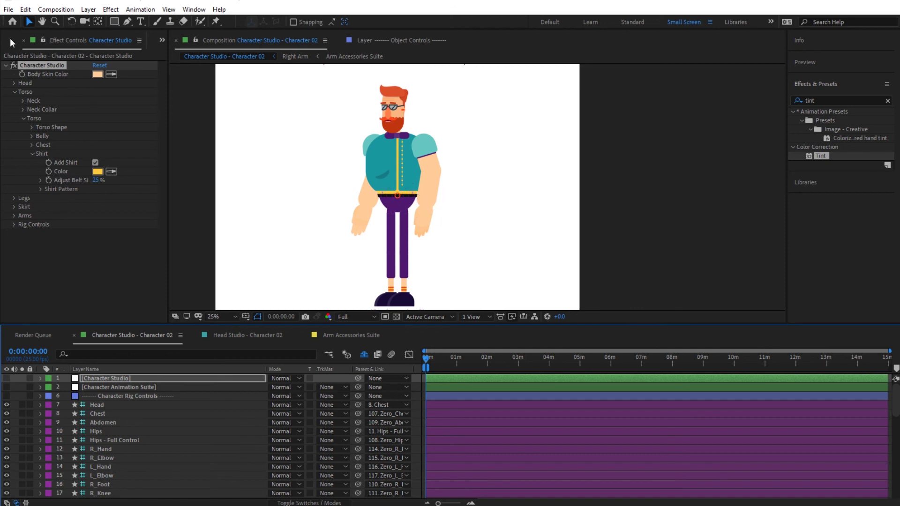
Open the Right Arm composition from the project's 03 - Arms > Right Arm folder
{"action": "left_click", "coordinate": [162, 40]}
{"action": "left_click", "coordinate": [220, 69]}
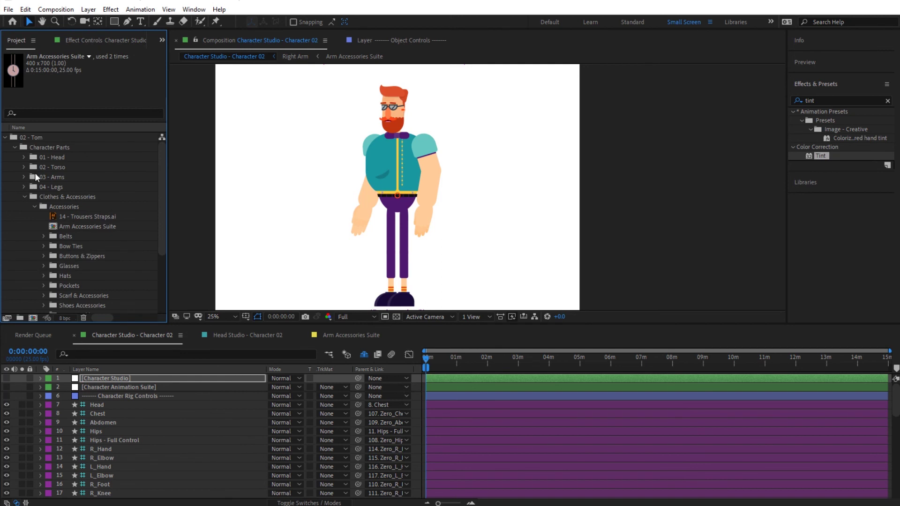
{"action": "left_click", "coordinate": [52, 178]}
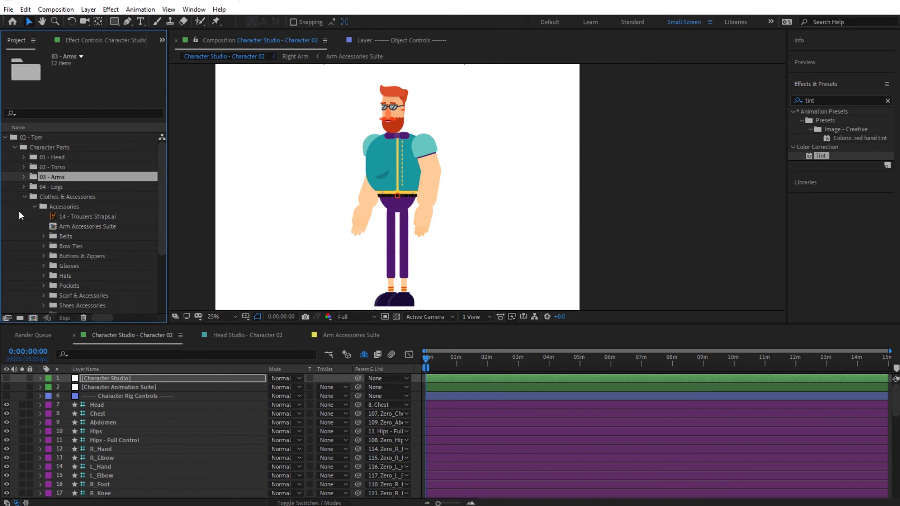
{"action": "left_click", "coordinate": [24, 178]}
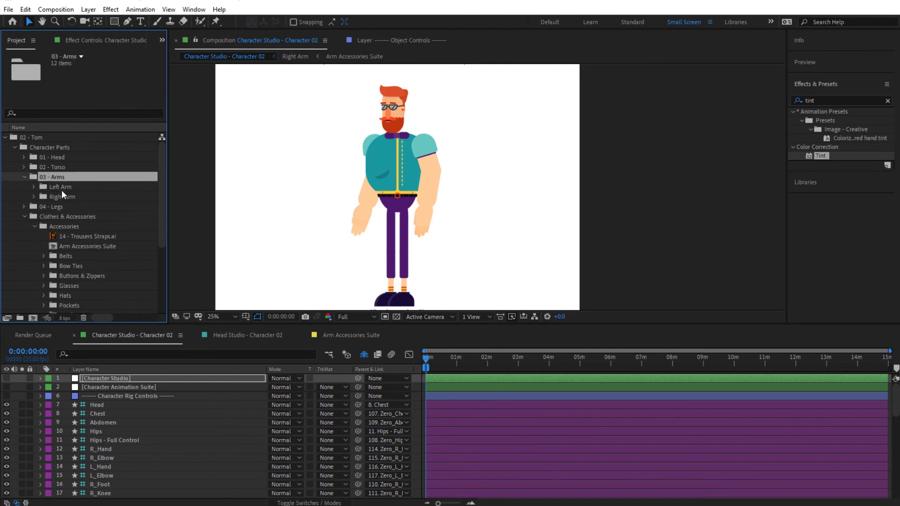
{"action": "left_click", "coordinate": [62, 195]}
{"action": "left_click", "coordinate": [33, 197]}
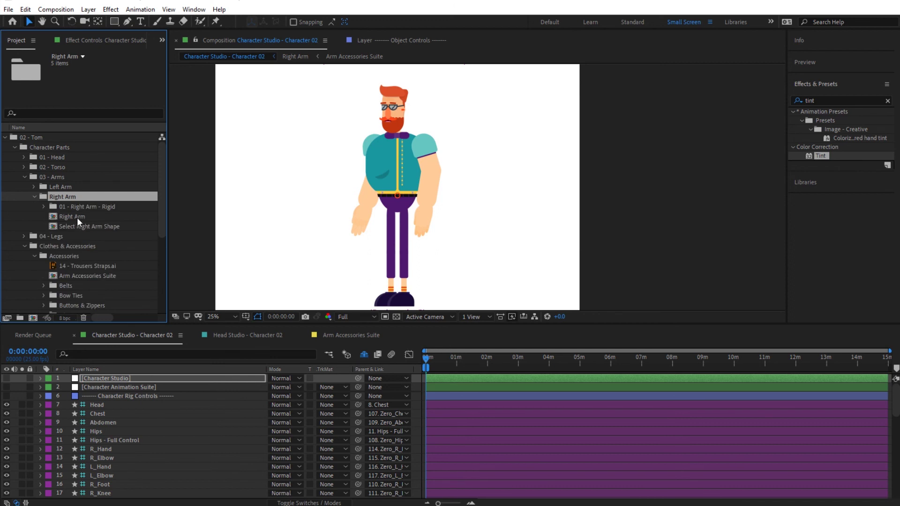
{"action": "double_click", "coordinate": [68, 215]}
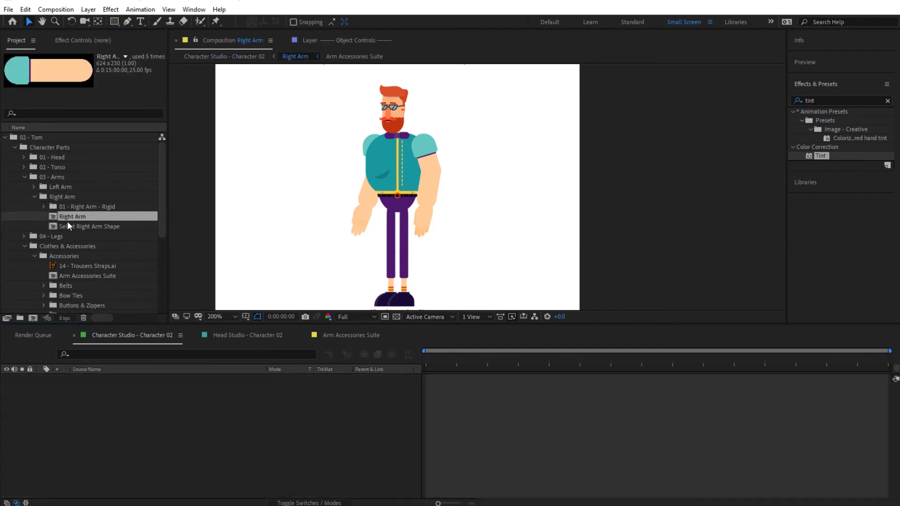
{"action": "key", "text": "comma"}
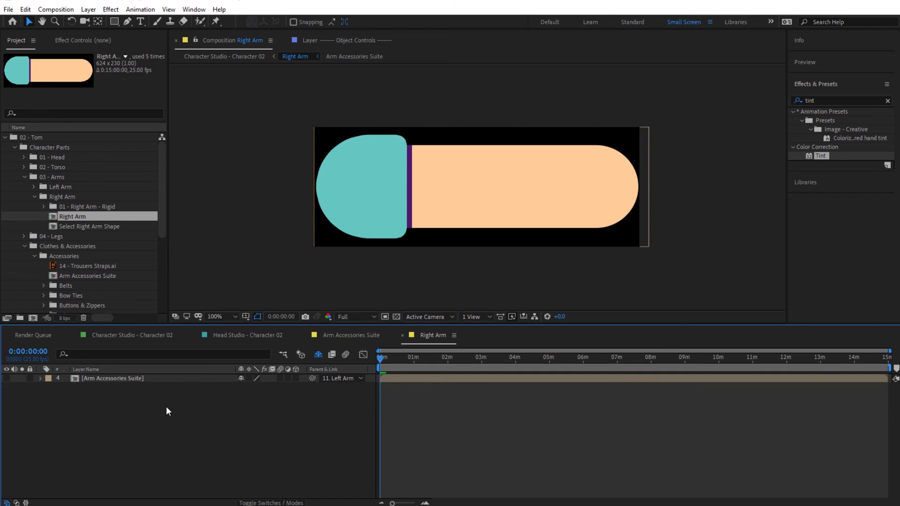
Show the Arm Accessories Suite layer, scale it to 91% and move the watch inward from the wrist end of the arm
{"action": "left_click", "coordinate": [107, 380]}
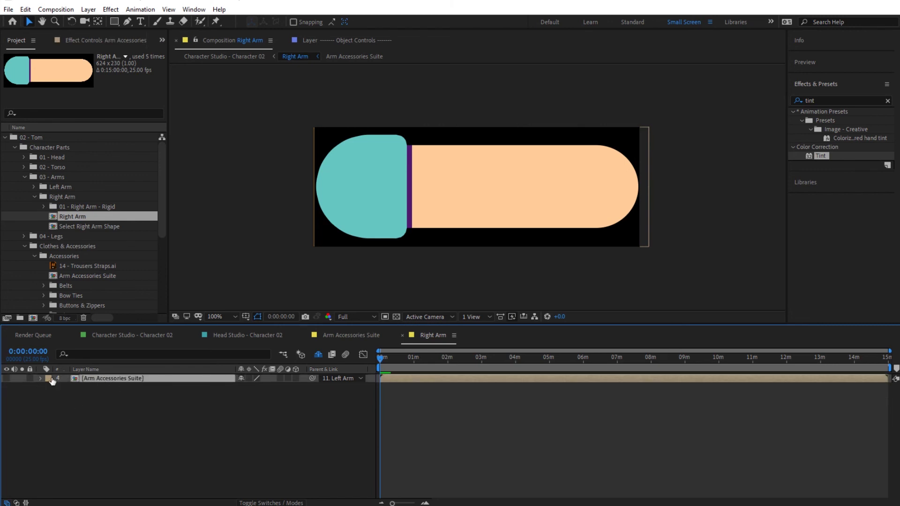
{"action": "left_click", "coordinate": [6, 379]}
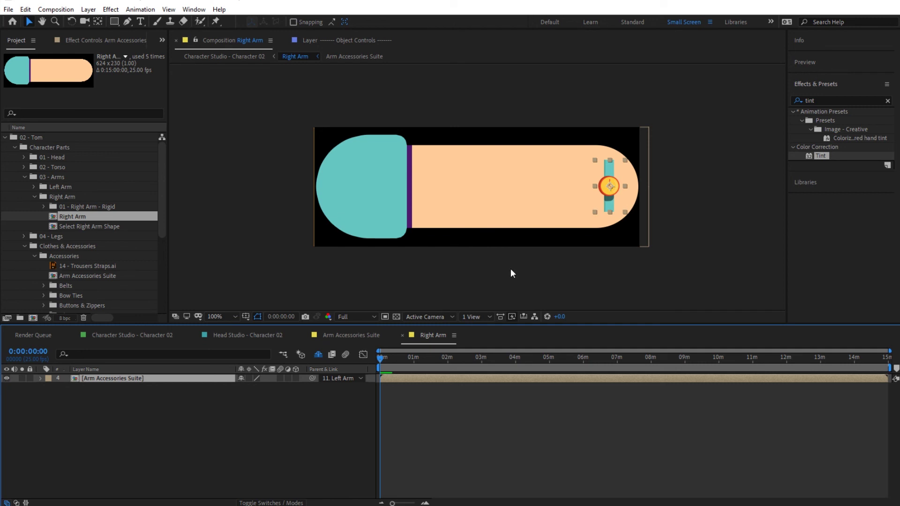
{"action": "left_click_drag", "start_coordinate": [610, 186], "coordinate": [596, 186]}
{"action": "key", "text": "s"}
{"action": "left_click_drag", "start_coordinate": [261, 387], "coordinate": [283, 389]}
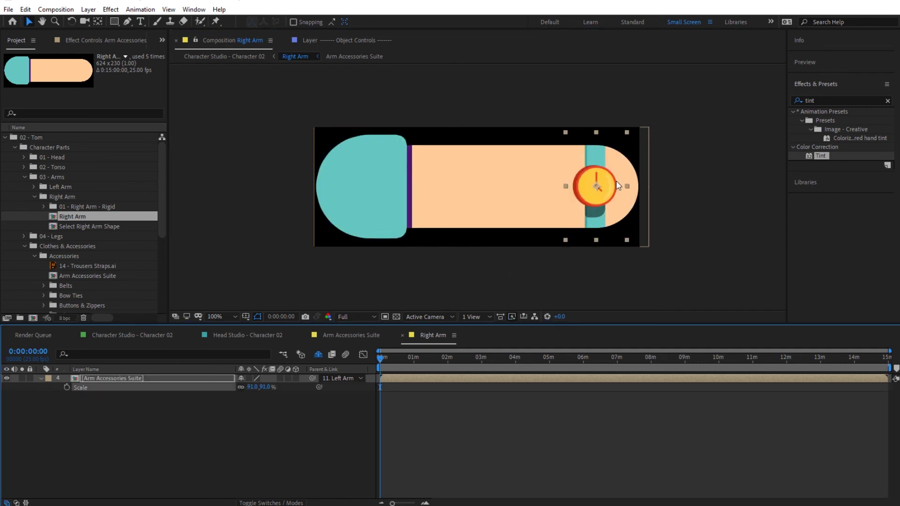
{"action": "left_click", "coordinate": [40, 378]}
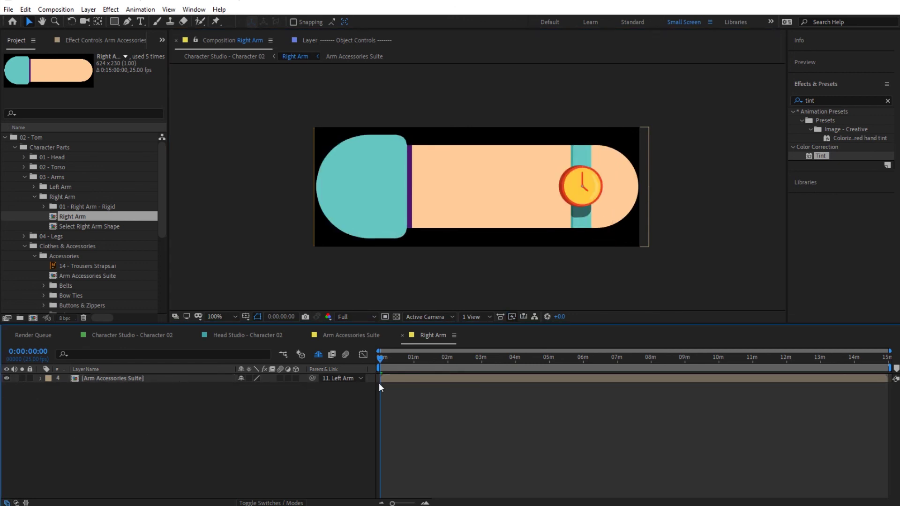
Close the Right Arm and Arm Accessories Suite compositions, return to Character Studio - Character 02 and collapse the project's arm folders
{"action": "left_click", "coordinate": [402, 335]}
{"action": "left_click", "coordinate": [305, 335]}
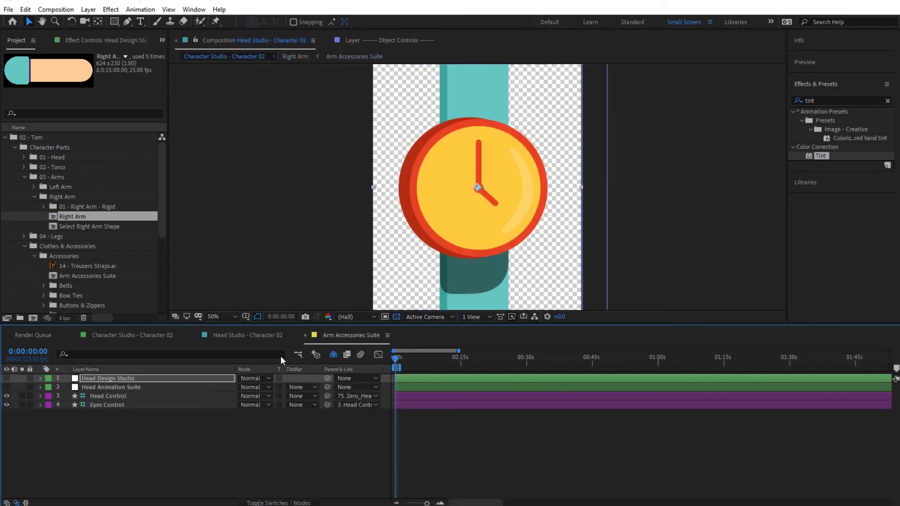
{"action": "left_click", "coordinate": [118, 335]}
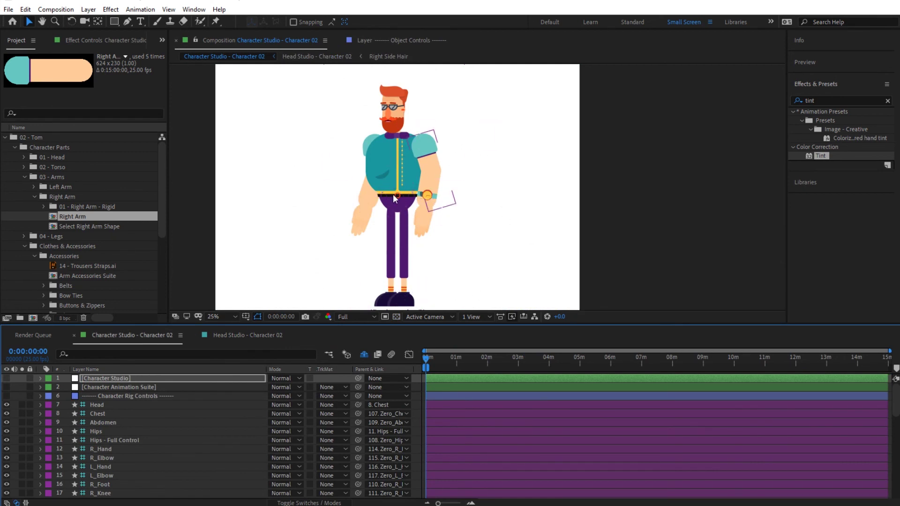
{"action": "left_click", "coordinate": [34, 197]}
{"action": "left_click", "coordinate": [25, 177]}
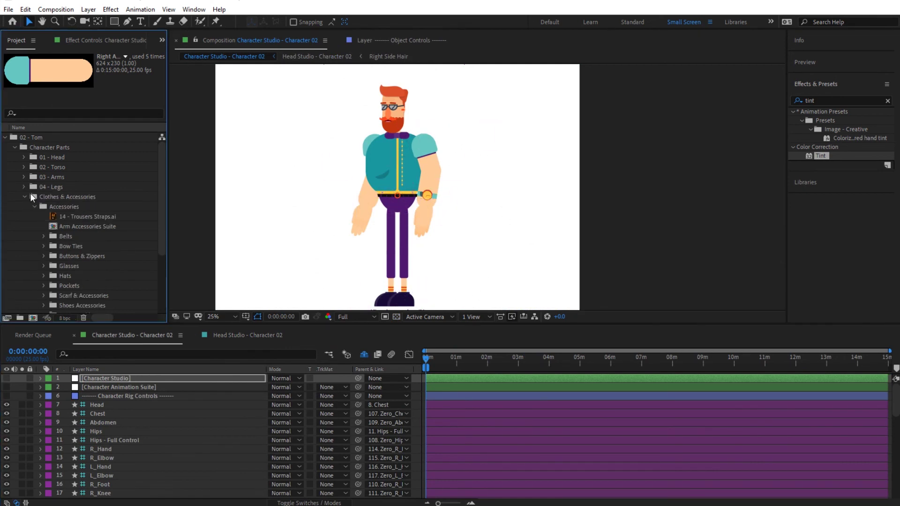